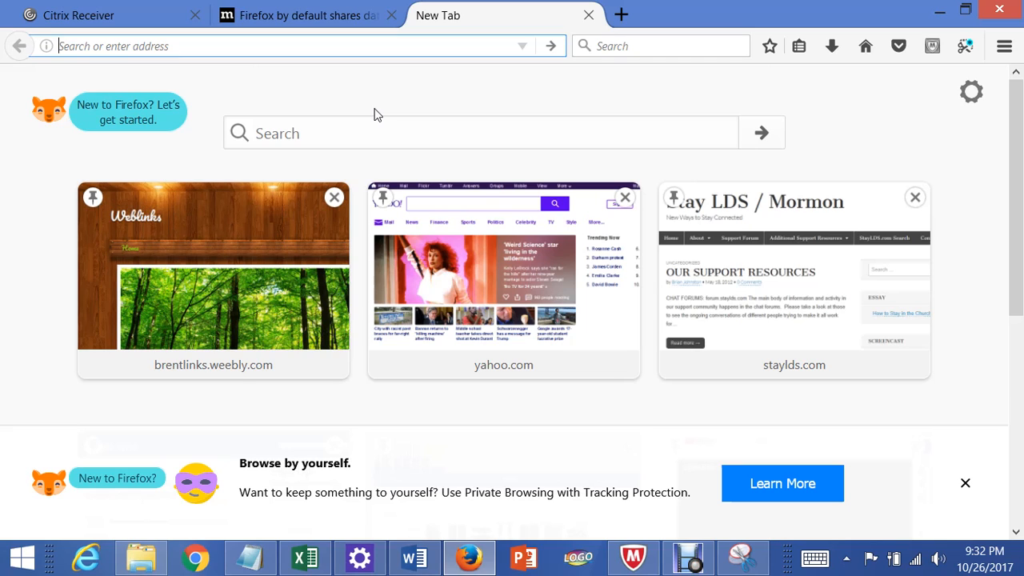
Open lab.devry.edu and log on to the lab portal with the stored username and password
{"action": "type", "text": "labl"}
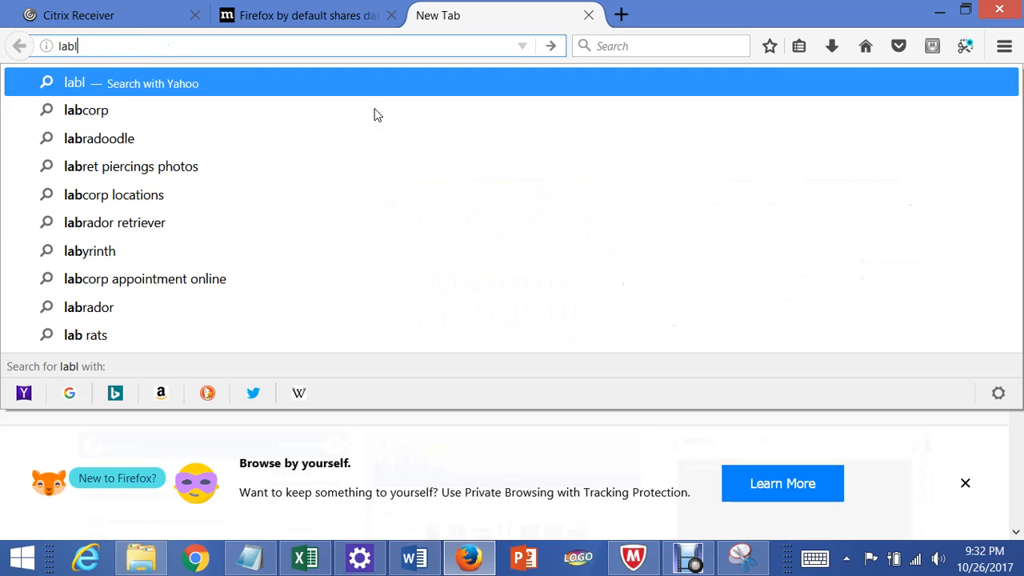
{"action": "key", "text": "BackSpace"}
{"action": "type", "text": "."}
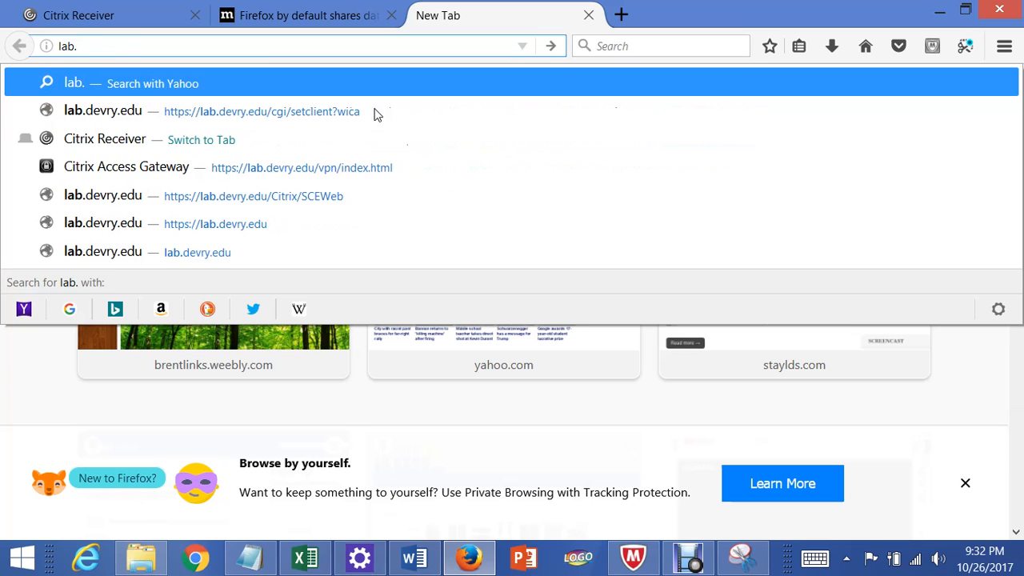
{"action": "type", "text": "devry.edu"}
{"action": "key", "text": "Return"}
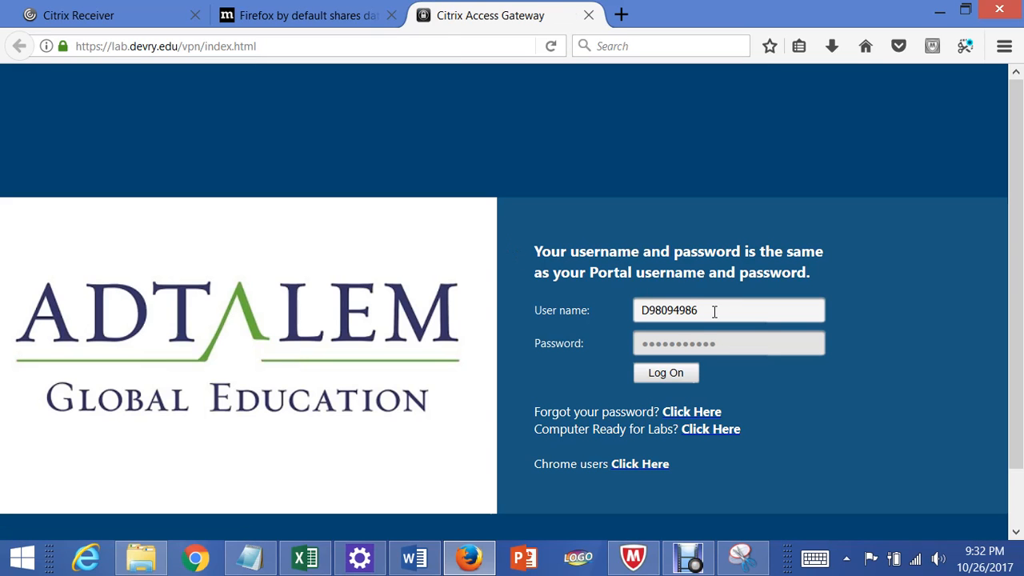
{"action": "left_click", "coordinate": [656, 380]}
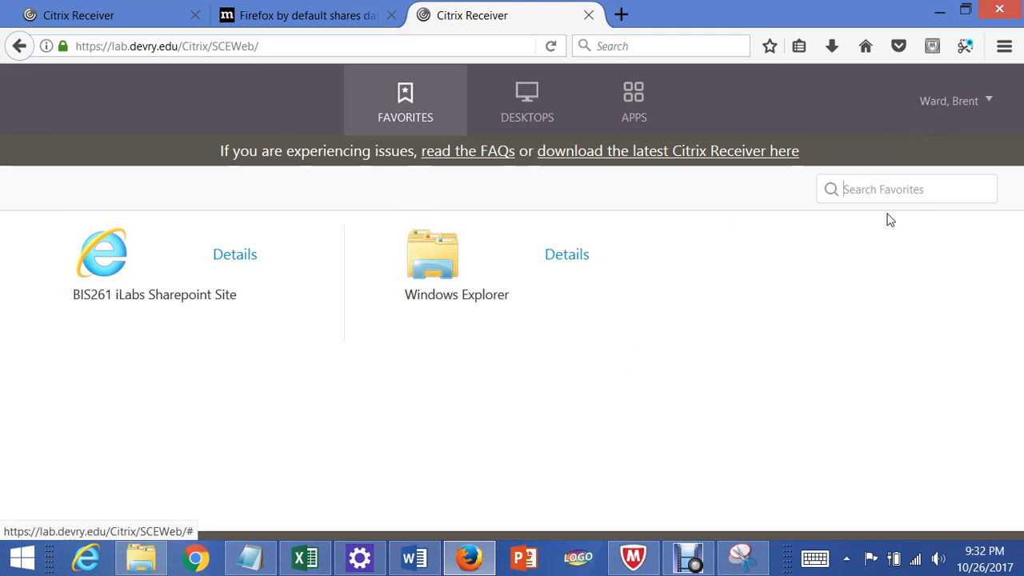
Search the favorites for Visio 2013
{"action": "left_click", "coordinate": [936, 191]}
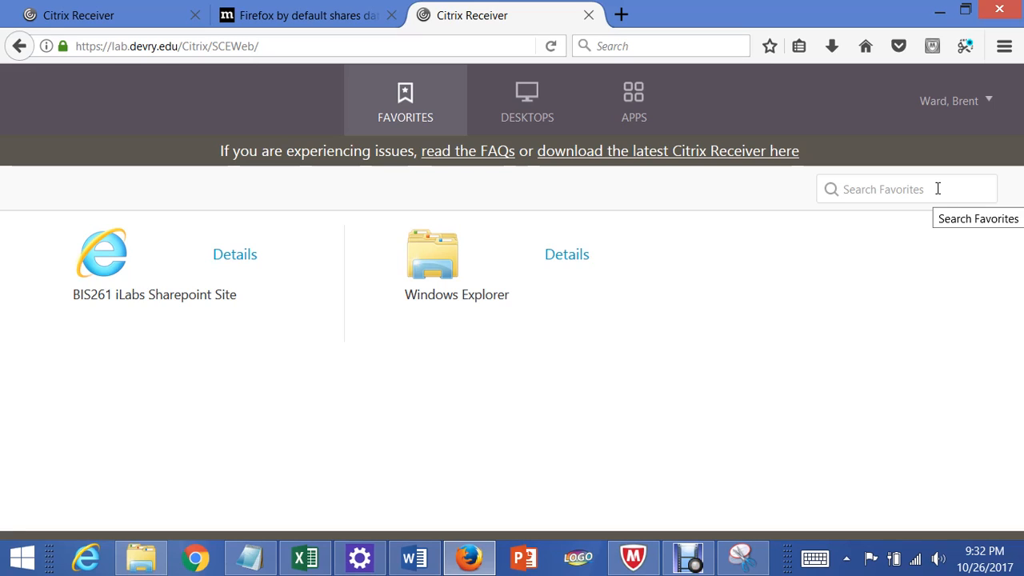
{"action": "type", "text": "Visio"}
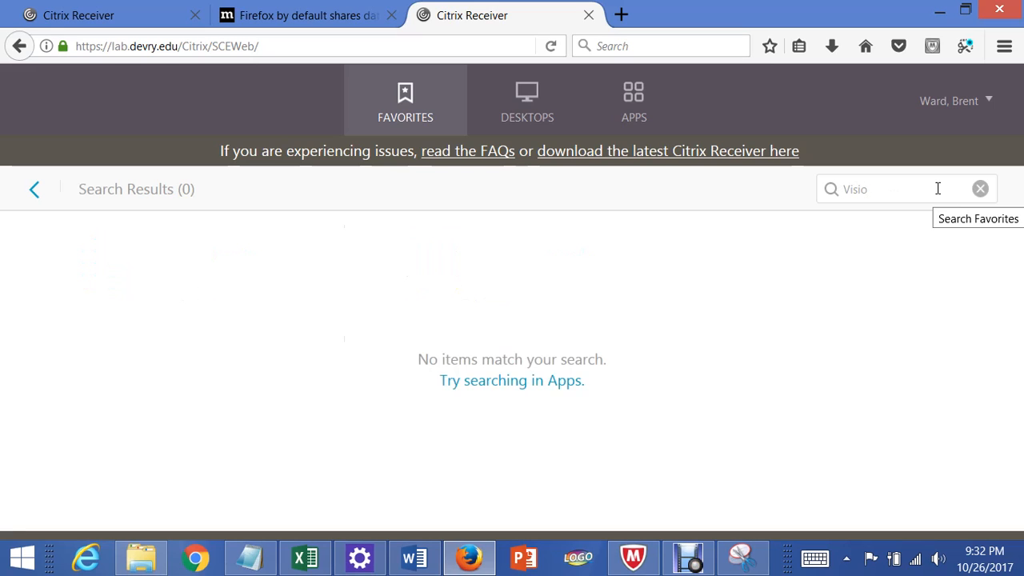
{"action": "type", "text": " 2013"}
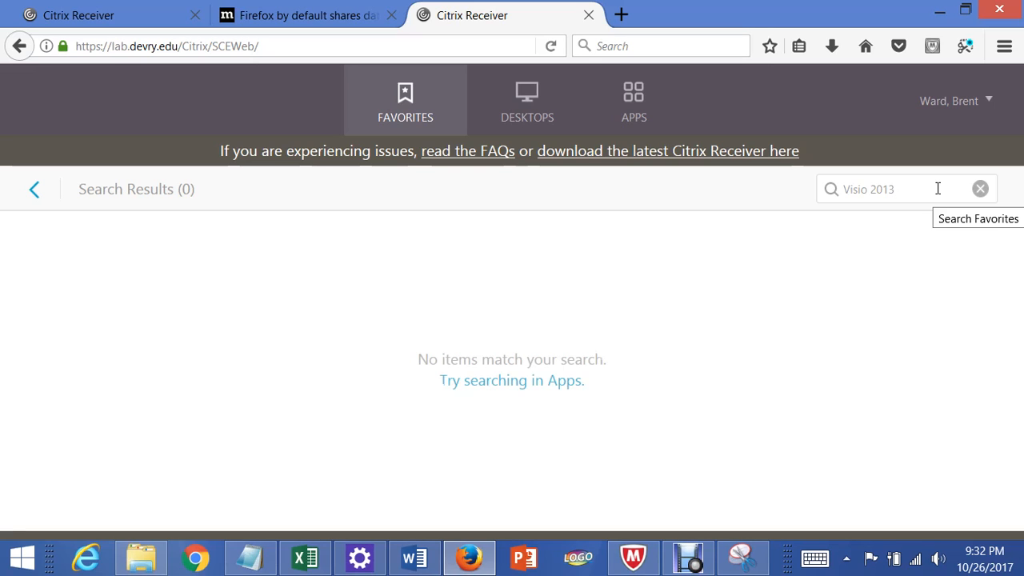
{"action": "key", "text": "BackSpace"}
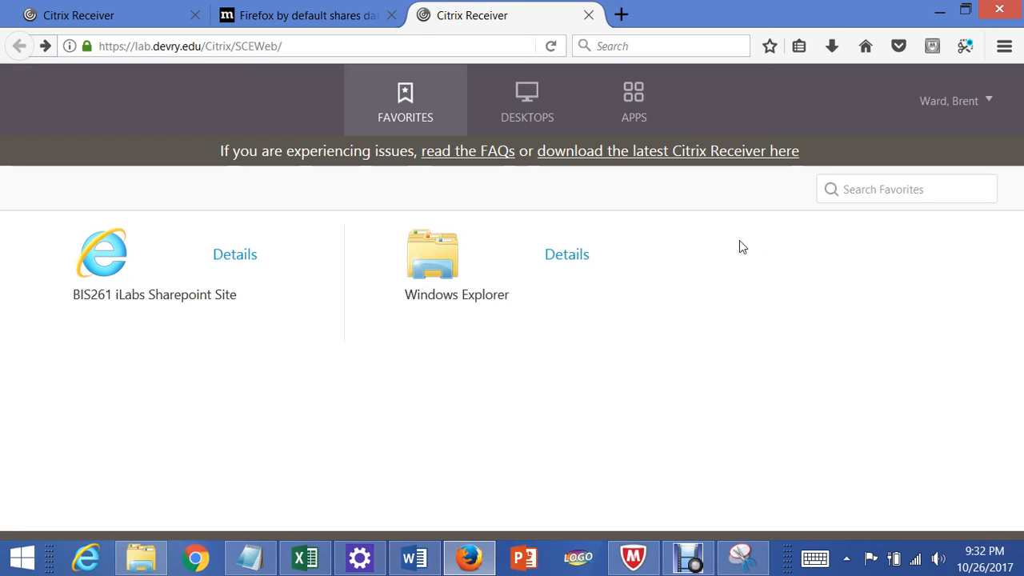
Search all available apps for "visi" and launch Microsoft Visio 2013
{"action": "left_click", "coordinate": [634, 112]}
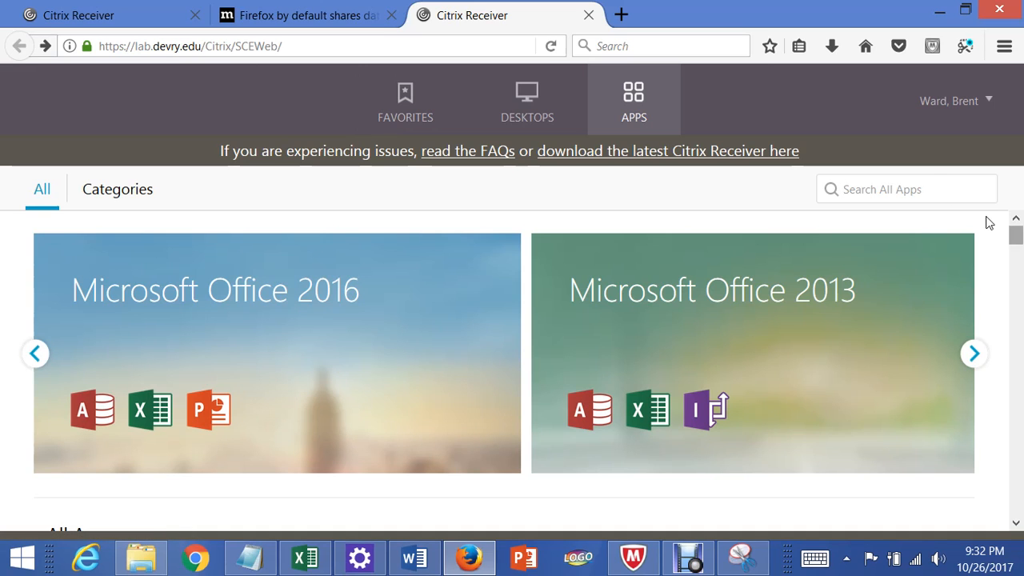
{"action": "left_click", "coordinate": [916, 184]}
{"action": "type", "text": "visi"}
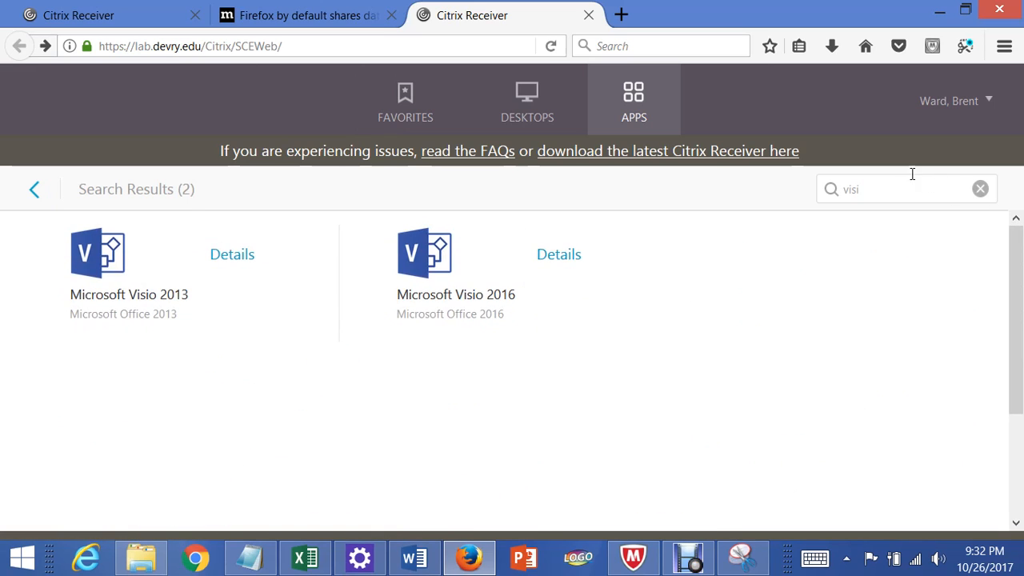
{"action": "left_click", "coordinate": [132, 300]}
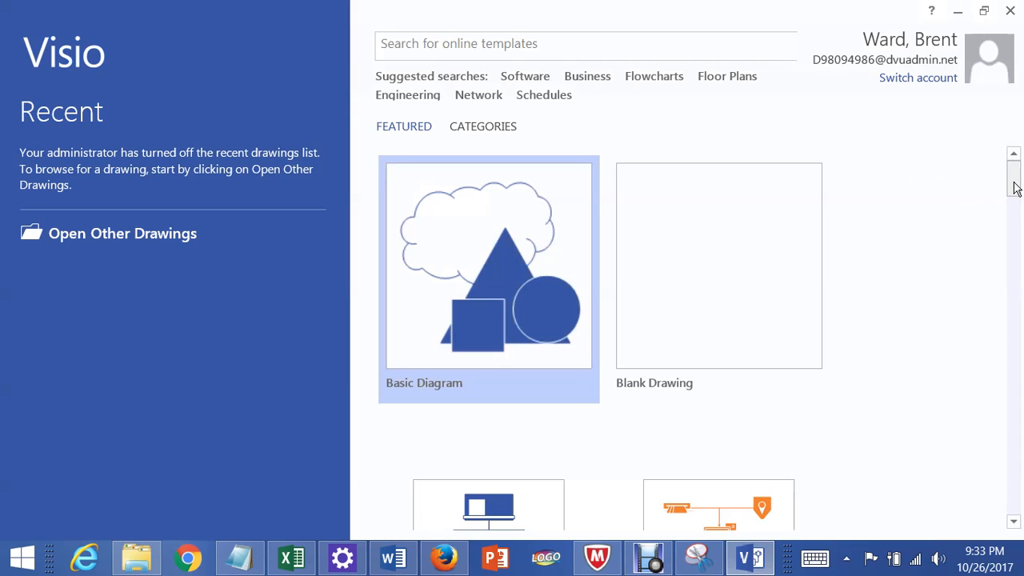
Create a new drawing from the Crow's Foot Database Notation template
{"action": "left_click_drag", "start_coordinate": [1015, 186], "coordinate": [1021, 311]}
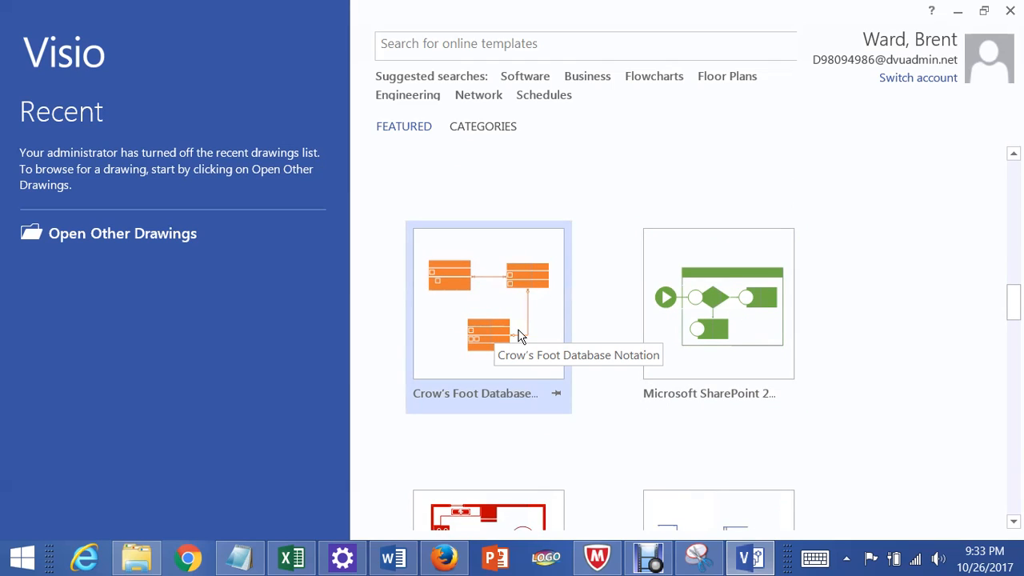
{"action": "double_click", "coordinate": [494, 343]}
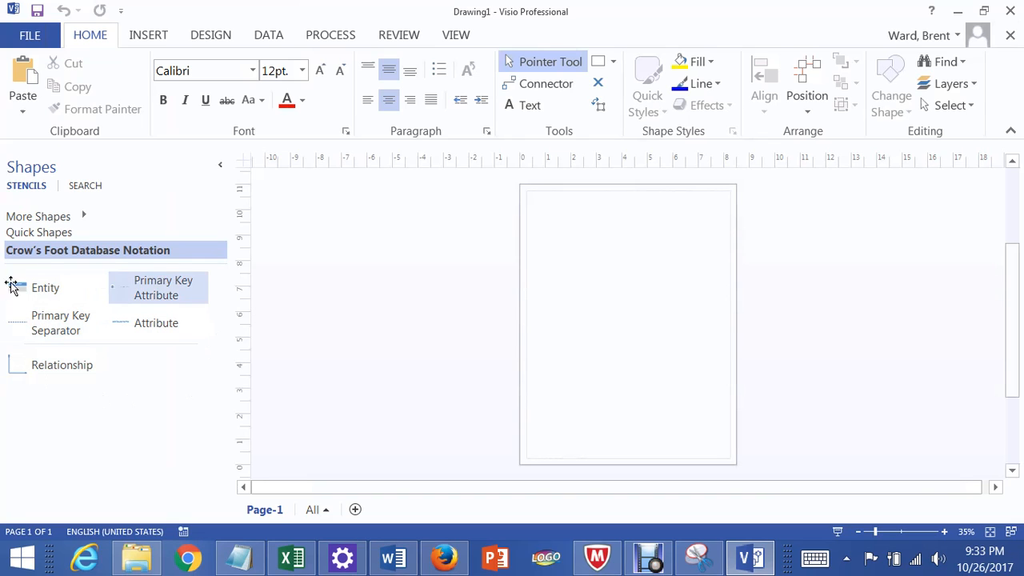
{"action": "left_click", "coordinate": [948, 536]}
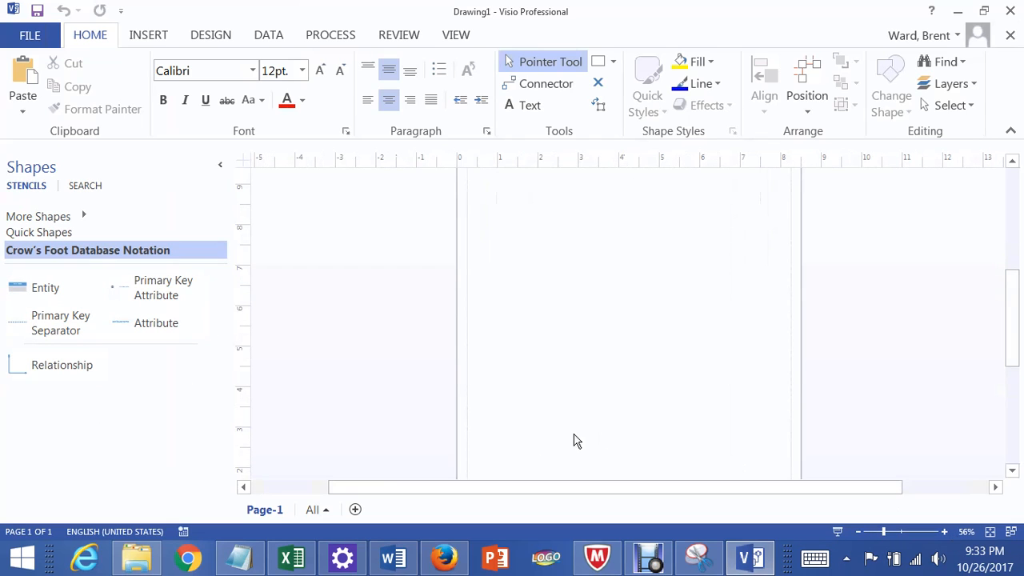
{"action": "right_click", "coordinate": [560, 278]}
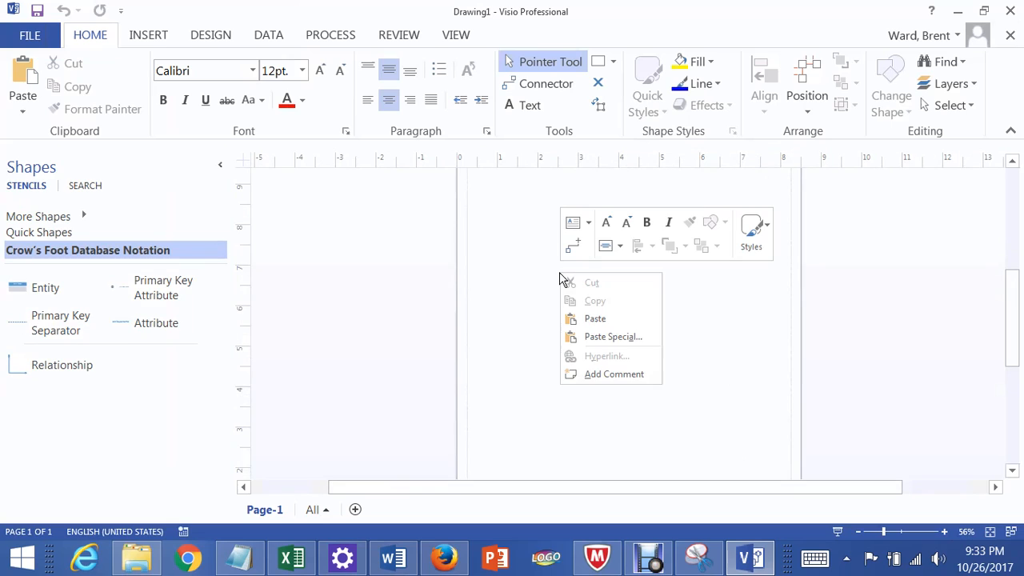
{"action": "left_click", "coordinate": [588, 224]}
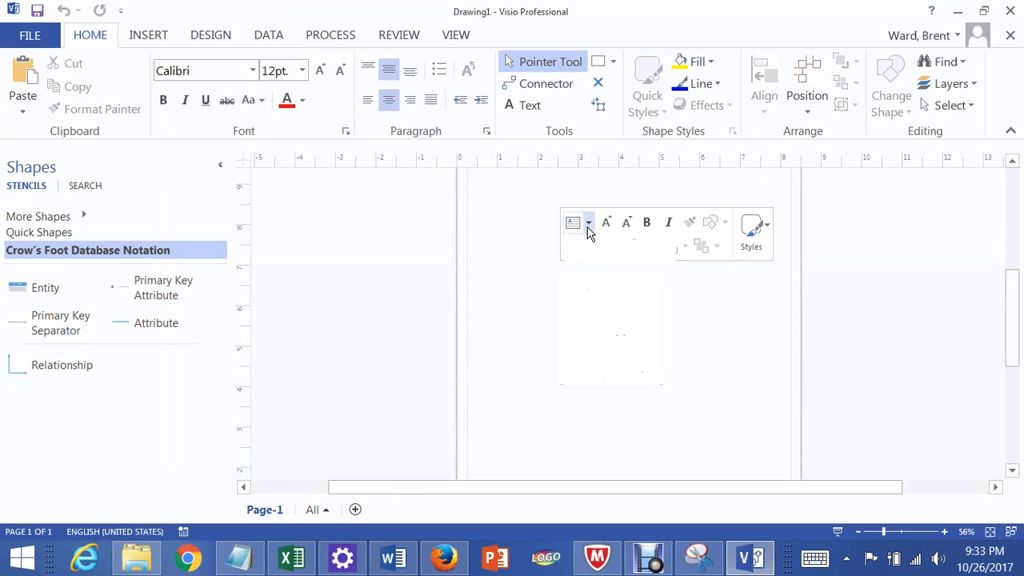
{"action": "left_click", "coordinate": [961, 287]}
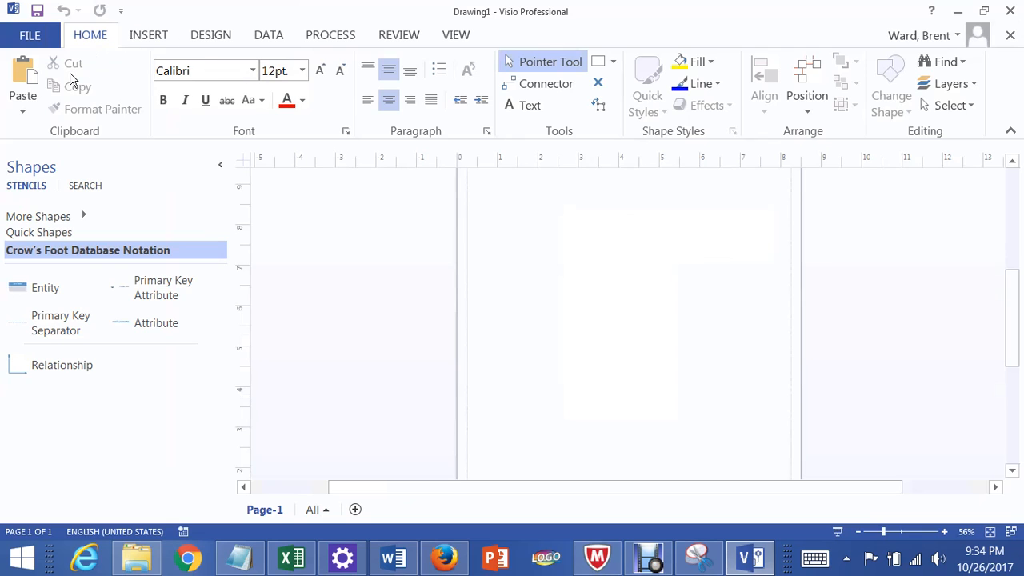
Paste the copied CUSTOMERS and ORDERS diagram picture and move it to the page's left edge
{"action": "left_click", "coordinate": [22, 111]}
{"action": "left_click", "coordinate": [32, 130]}
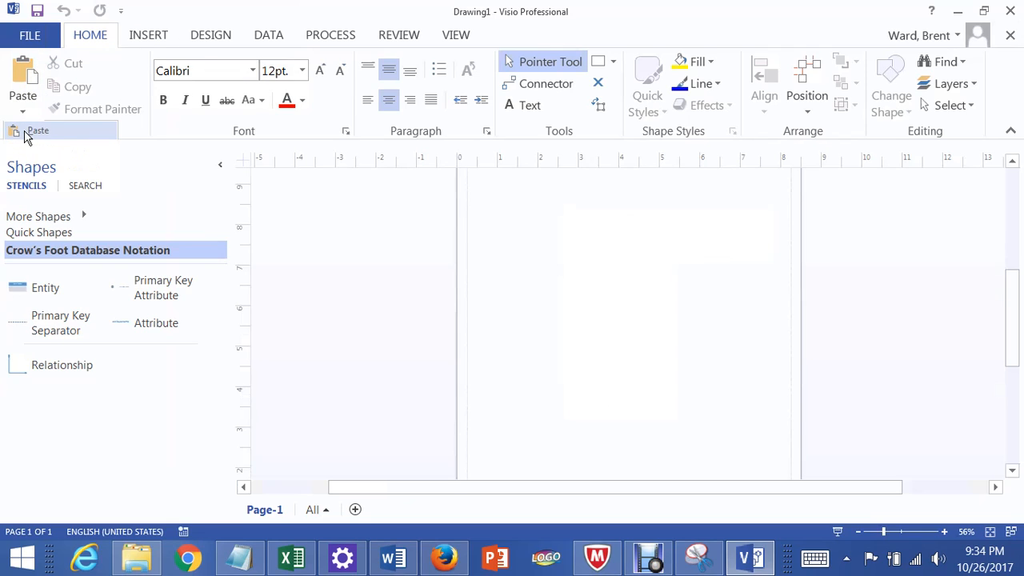
{"action": "left_click_drag", "start_coordinate": [685, 318], "coordinate": [693, 280]}
{"action": "left_click", "coordinate": [904, 360]}
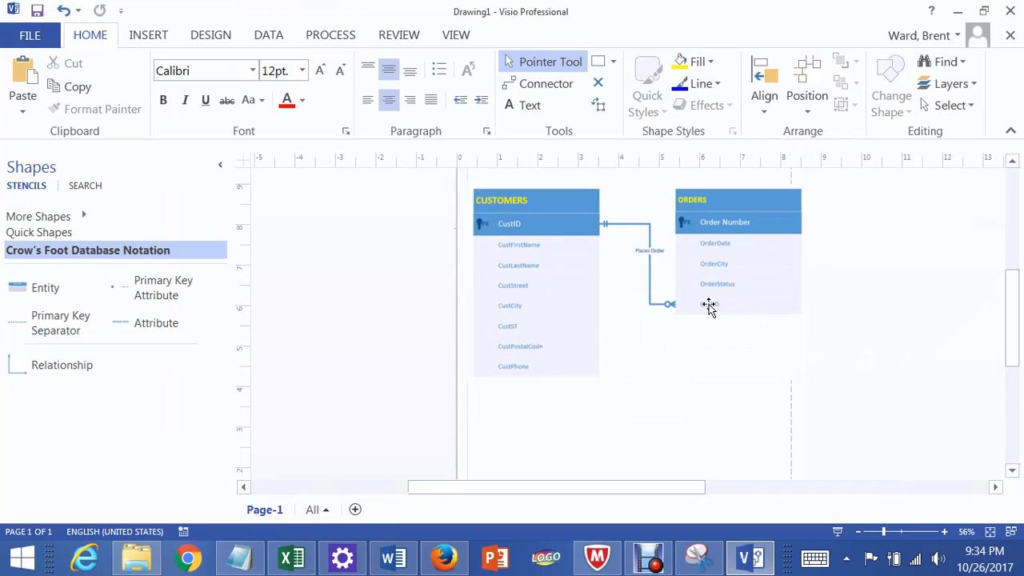
{"action": "left_click", "coordinate": [722, 280]}
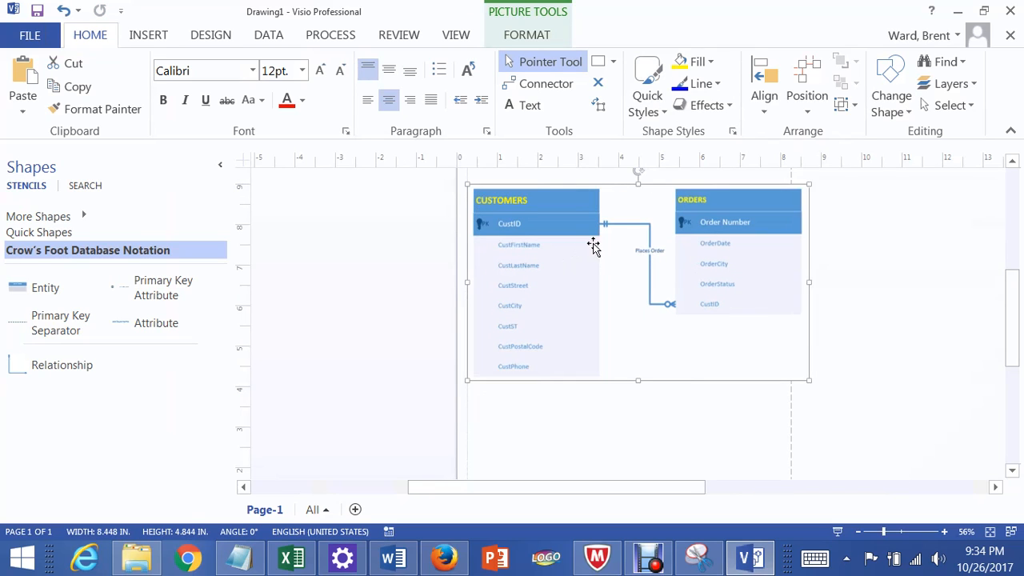
{"action": "left_click_drag", "start_coordinate": [566, 254], "coordinate": [557, 248]}
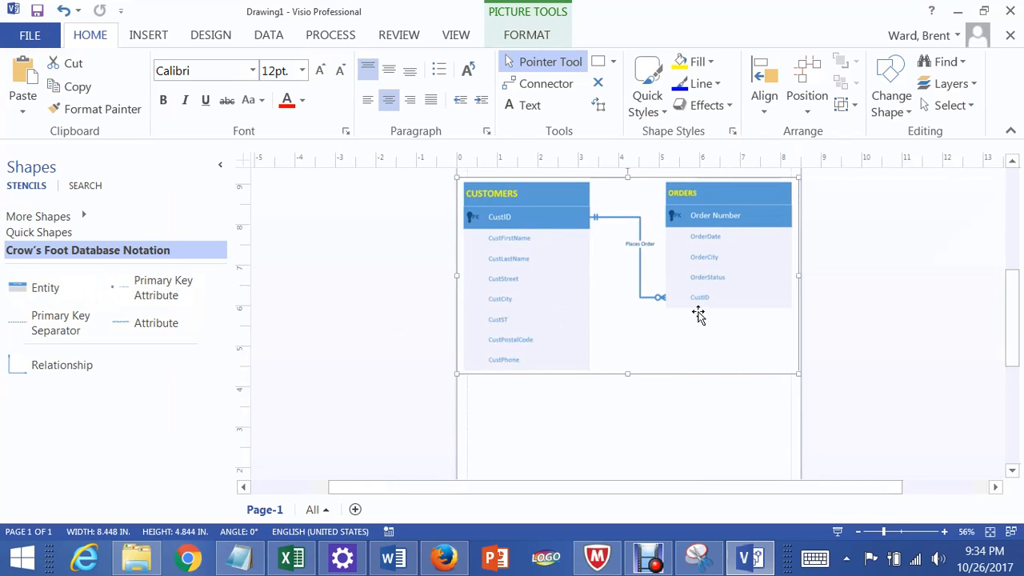
Shrink the pasted diagram picture proportionally to about 5.6 in. wide by 3.2 in. high
{"action": "left_click_drag", "start_coordinate": [1015, 333], "coordinate": [1013, 298]}
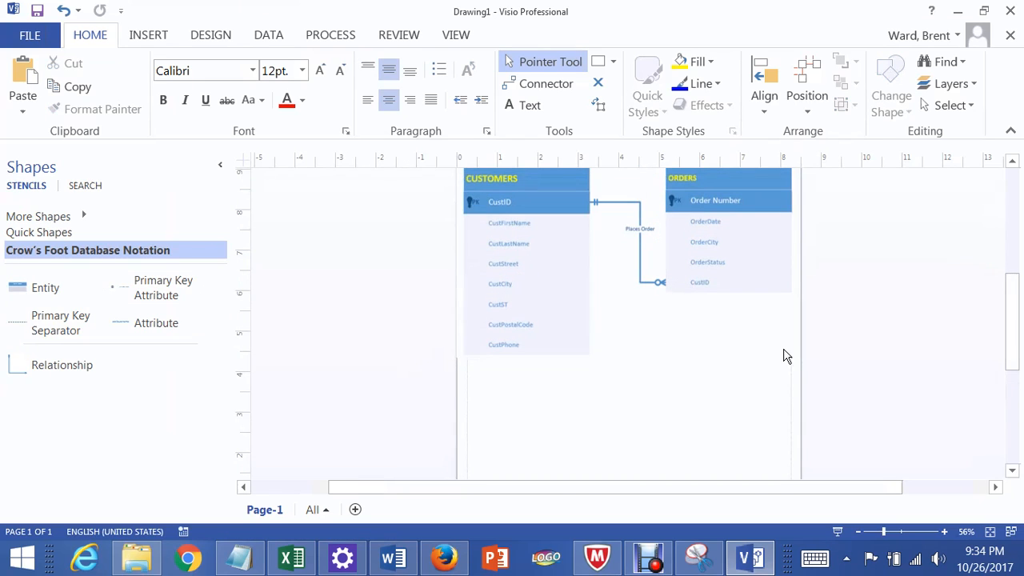
{"action": "left_click", "coordinate": [754, 304]}
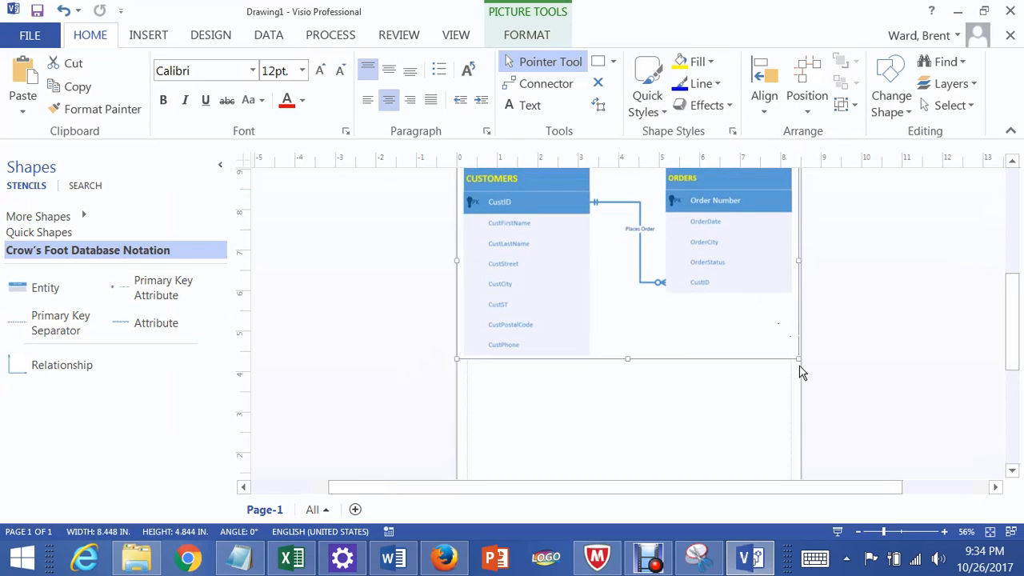
{"action": "left_click_drag", "start_coordinate": [788, 346], "coordinate": [781, 340]}
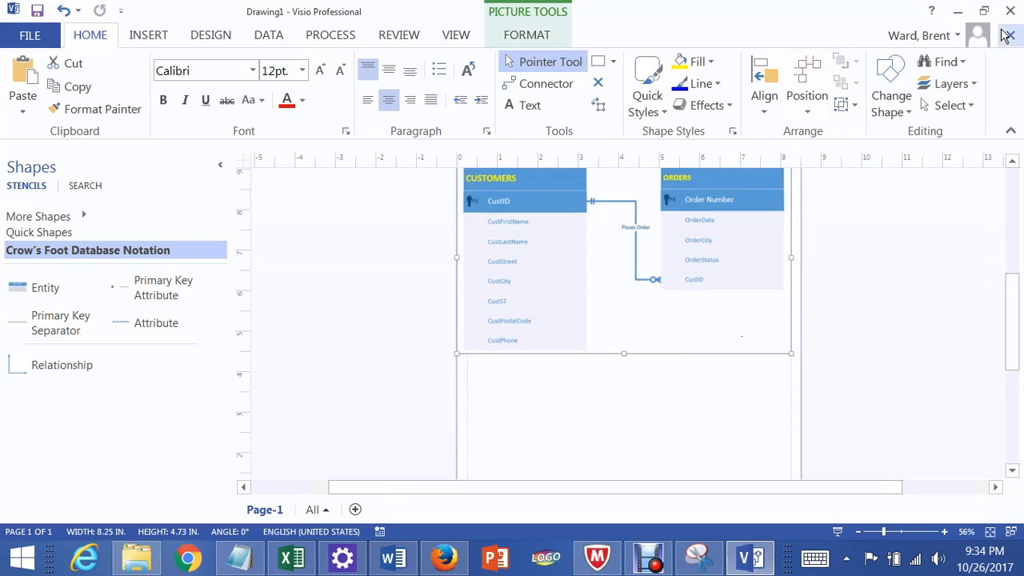
{"action": "left_click", "coordinate": [776, 354]}
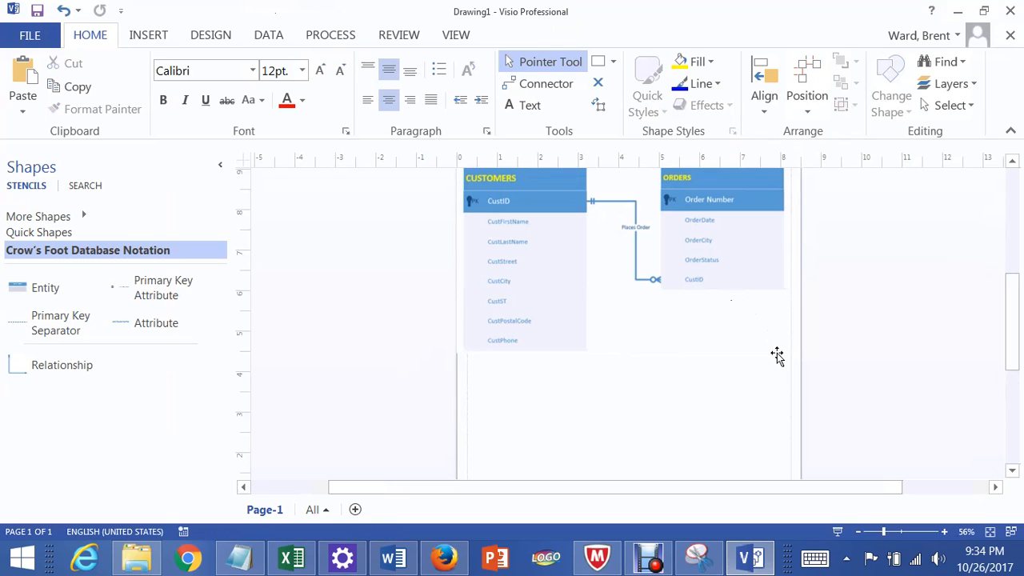
{"action": "left_click", "coordinate": [761, 289]}
{"action": "left_click_drag", "start_coordinate": [787, 349], "coordinate": [684, 293]}
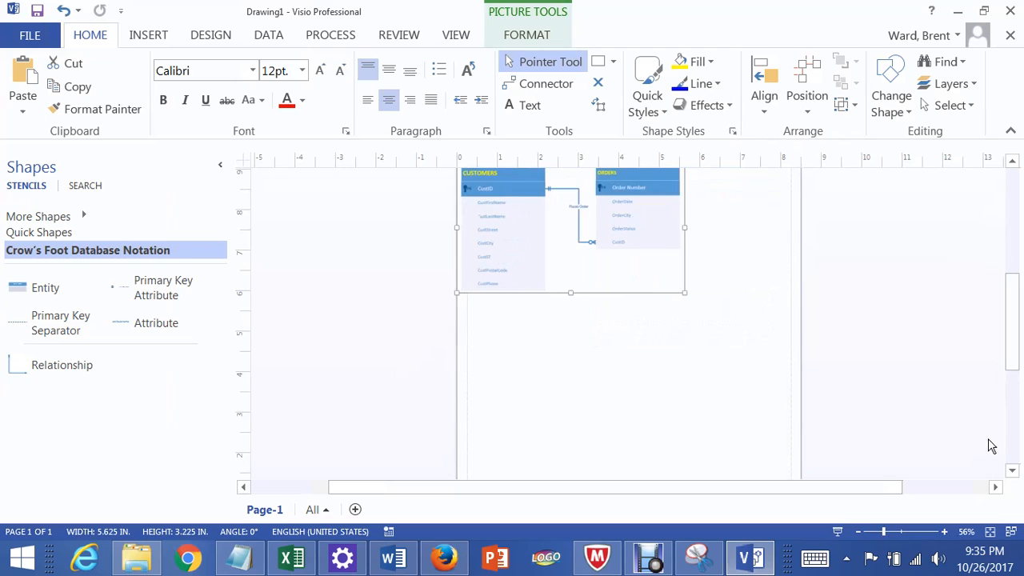
Place two Entity shapes side by side on the page below the pasted diagram picture
{"action": "left_click", "coordinate": [944, 533]}
{"action": "left_click", "coordinate": [943, 532]}
{"action": "left_click", "coordinate": [943, 533]}
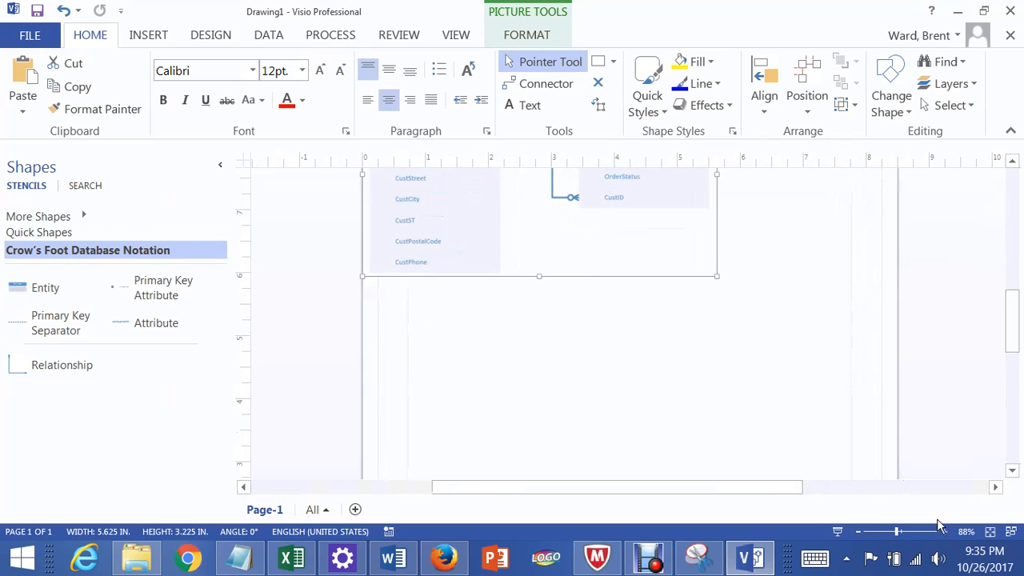
{"action": "left_click", "coordinate": [941, 531]}
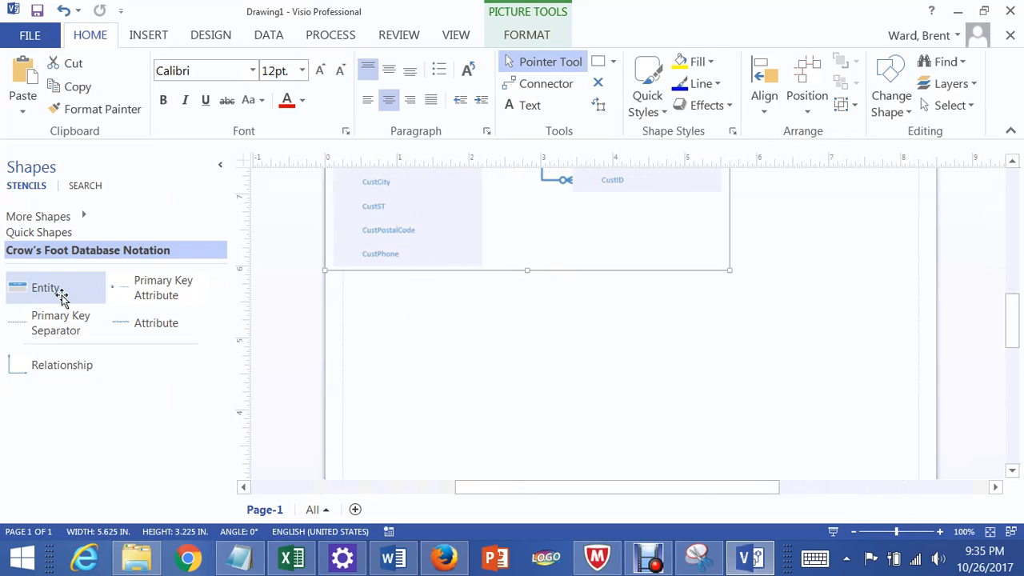
{"action": "left_click_drag", "start_coordinate": [62, 297], "coordinate": [496, 334]}
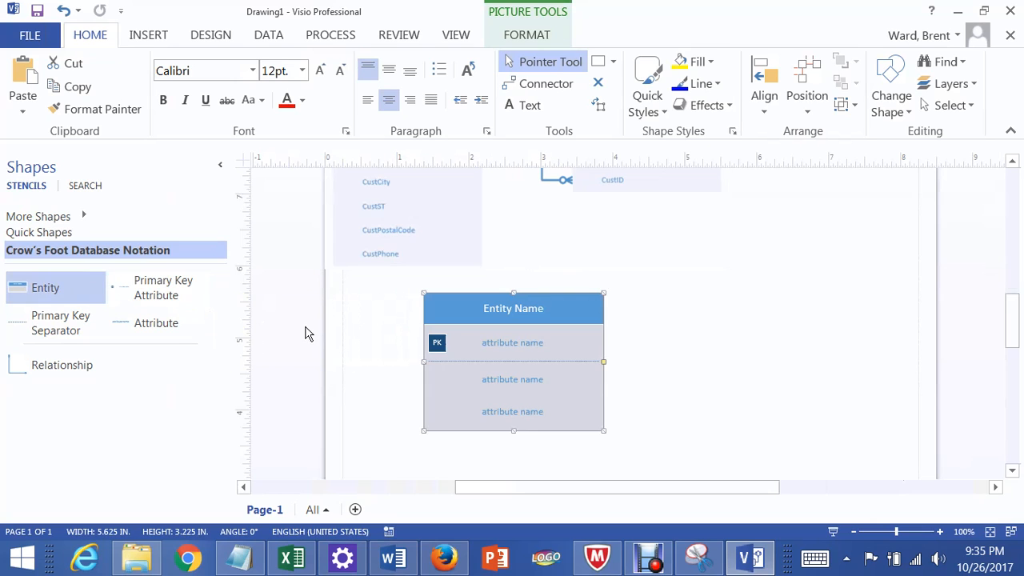
{"action": "left_click_drag", "start_coordinate": [49, 294], "coordinate": [746, 335]}
Rename the left entity as Customers
{"action": "left_click", "coordinate": [552, 312]}
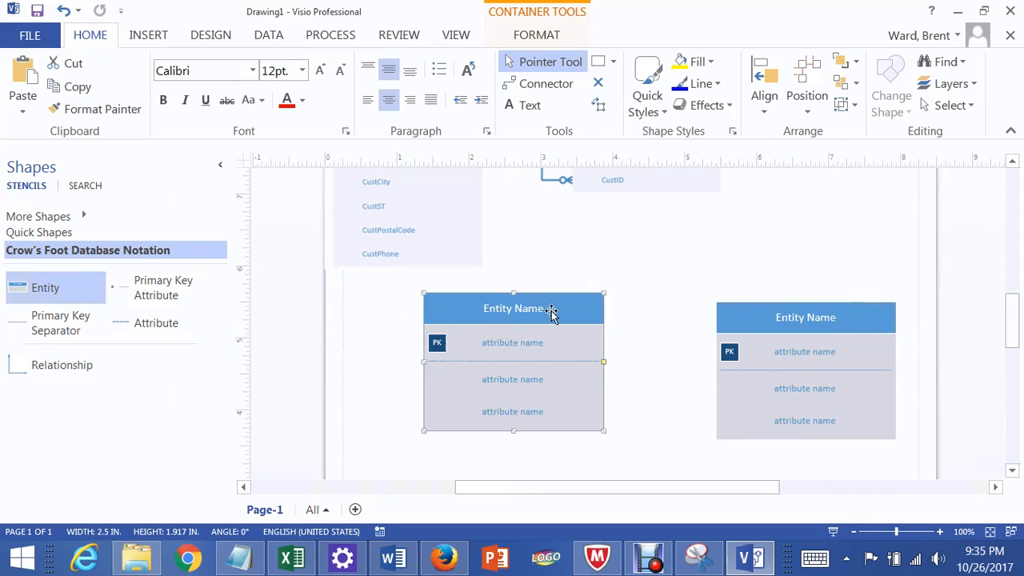
{"action": "double_click", "coordinate": [551, 312]}
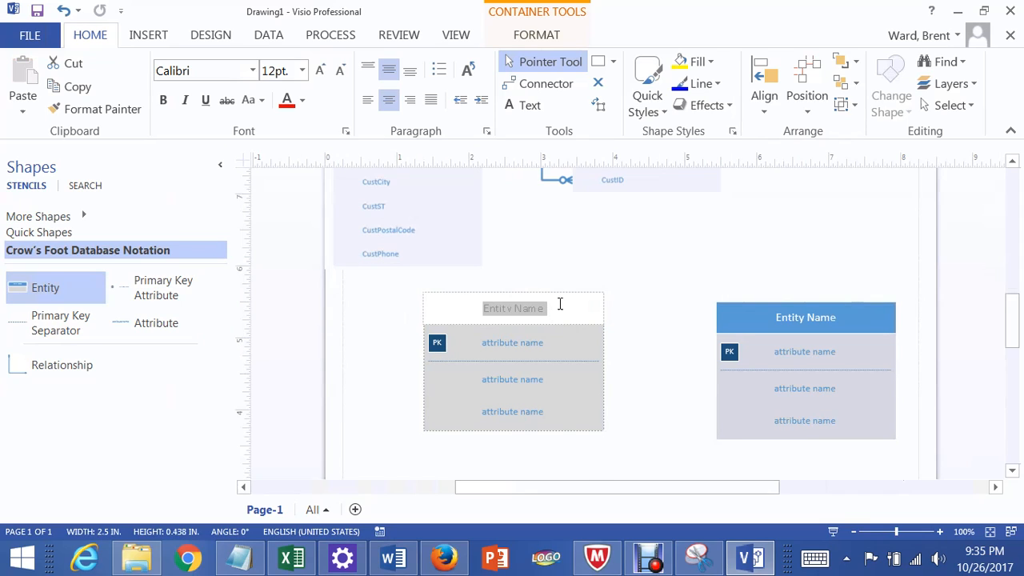
{"action": "type", "text": "Customers"}
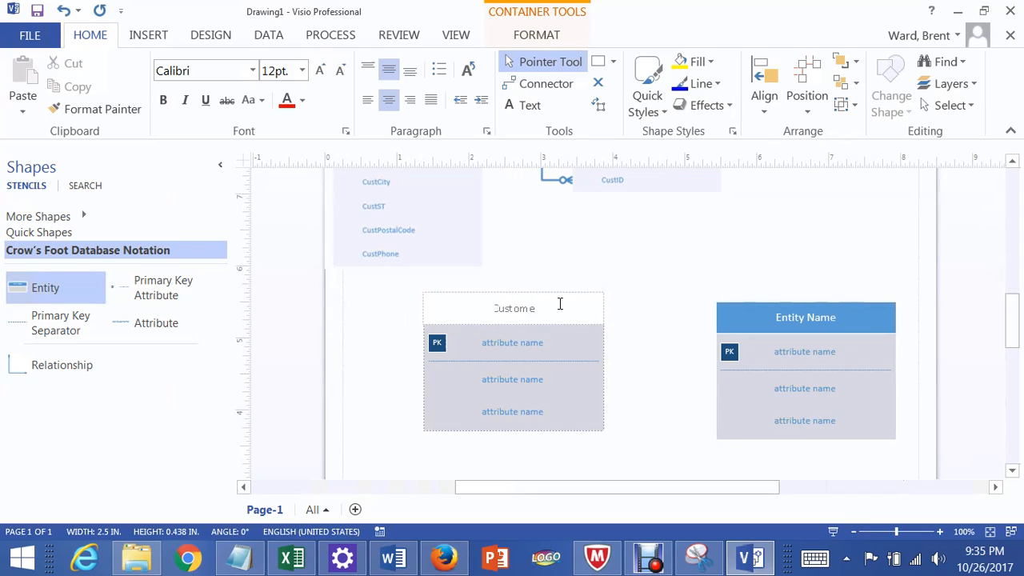
{"action": "key", "text": "BackSpace"}
{"action": "key", "text": "BackSpace"}
{"action": "key", "text": "BackSpace"}
{"action": "key", "text": "BackSpace"}
{"action": "key", "text": "BackSpace"}
{"action": "type", "text": "mers"}
{"action": "left_click", "coordinate": [571, 236]}
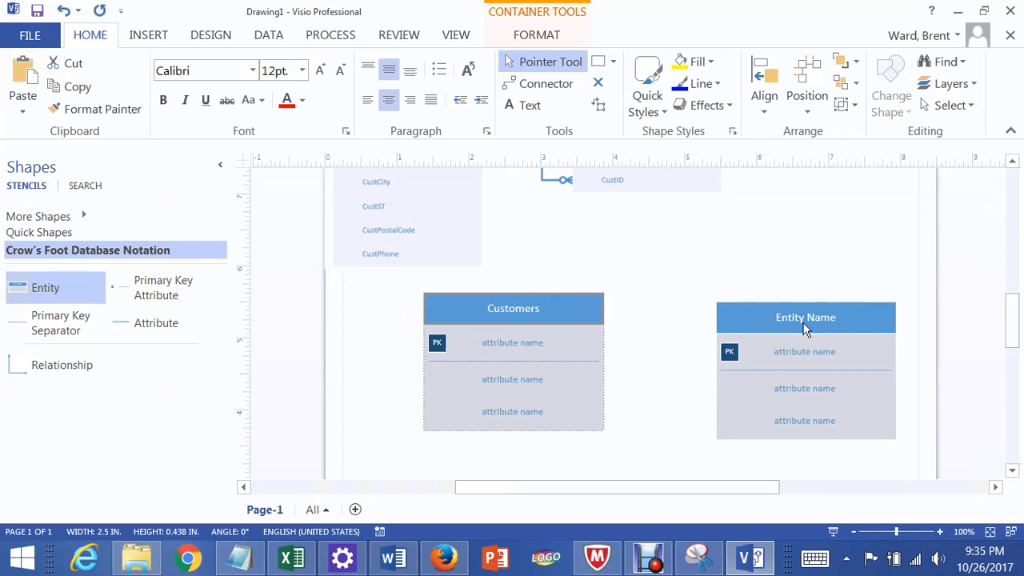
Rename the right entity as Orders
{"action": "left_click", "coordinate": [817, 321]}
{"action": "left_click", "coordinate": [817, 322]}
{"action": "left_click", "coordinate": [817, 320]}
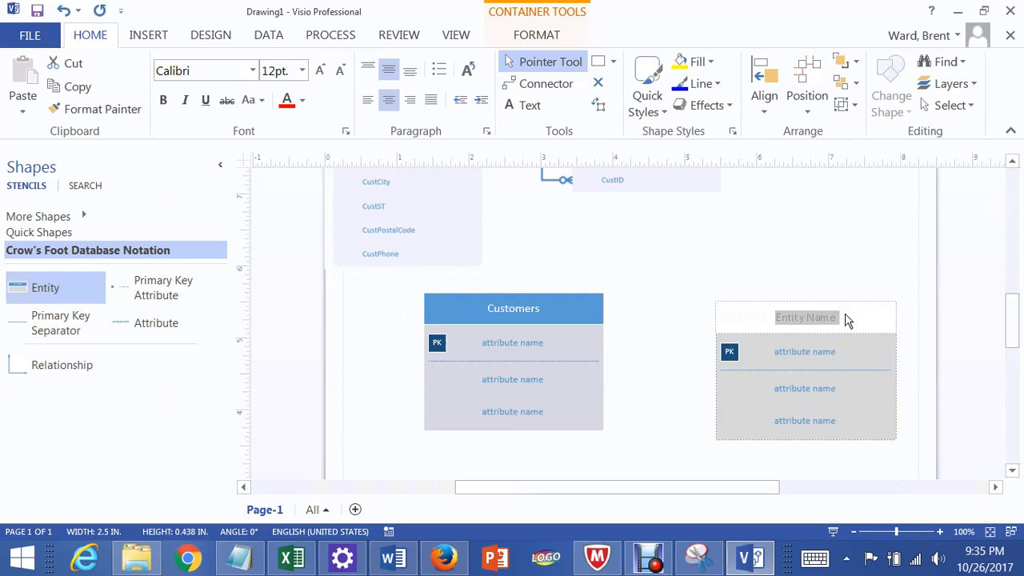
{"action": "type", "text": "Orders"}
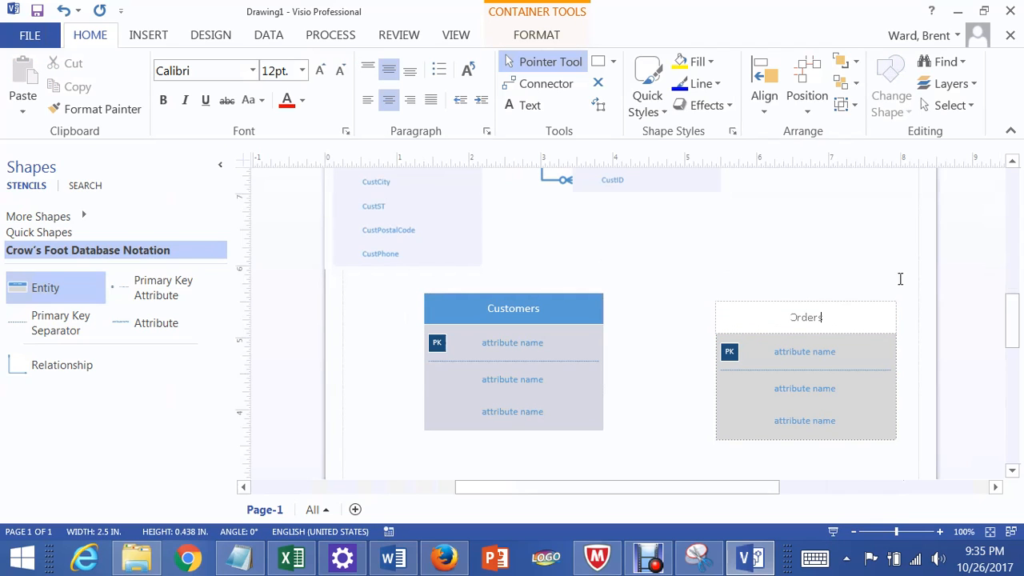
Move the Orders entity slightly up and the Customers entity farther left below the reference picture
{"action": "left_click", "coordinate": [799, 261]}
{"action": "left_click_drag", "start_coordinate": [830, 318], "coordinate": [819, 285]}
{"action": "left_click_drag", "start_coordinate": [528, 313], "coordinate": [492, 304]}
Rename the primary key attribute of the Customers entity as CustomerID
{"action": "double_click", "coordinate": [497, 334]}
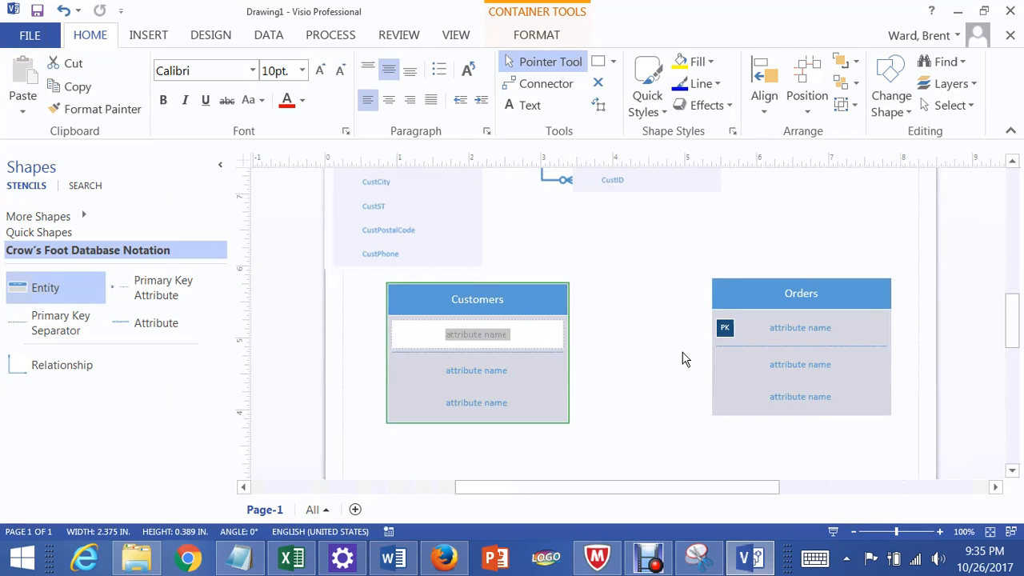
{"action": "type", "text": "Custo"}
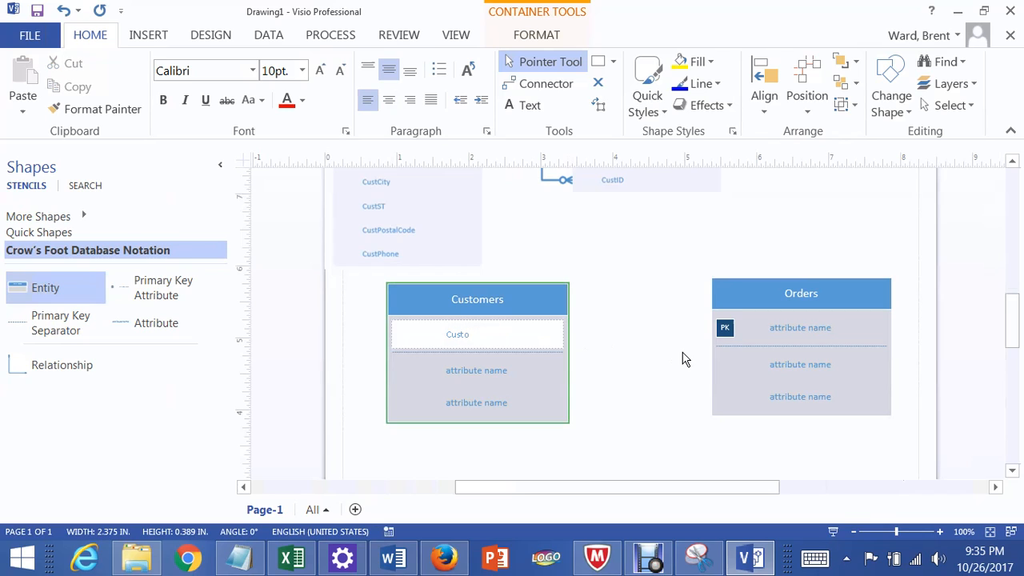
{"action": "type", "text": "merID"}
Rename the primary key attribute of the Orders entity as OrderID
{"action": "left_click", "coordinate": [803, 333]}
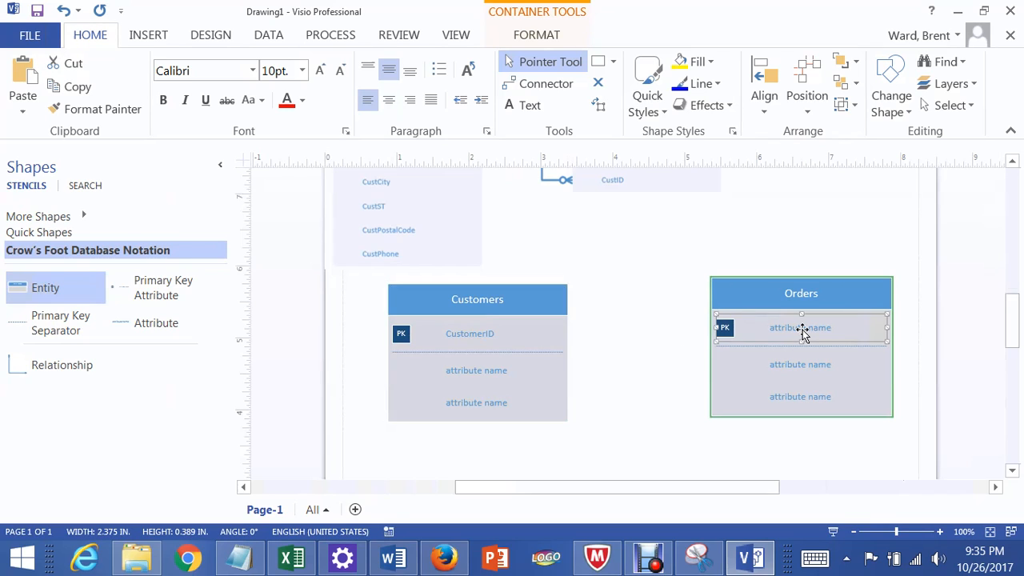
{"action": "double_click", "coordinate": [803, 333]}
{"action": "type", "text": "OrderID"}
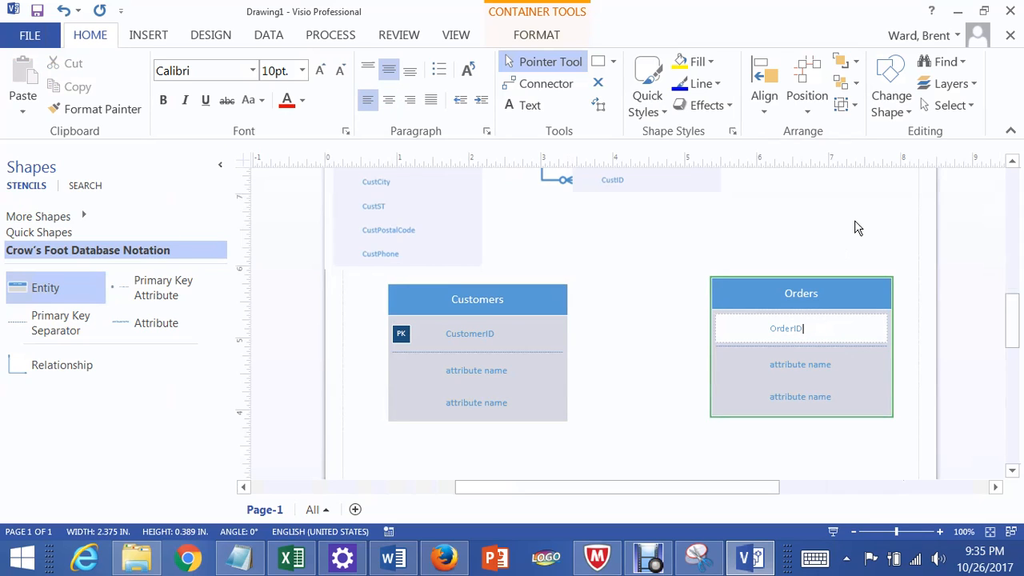
{"action": "left_click", "coordinate": [856, 228]}
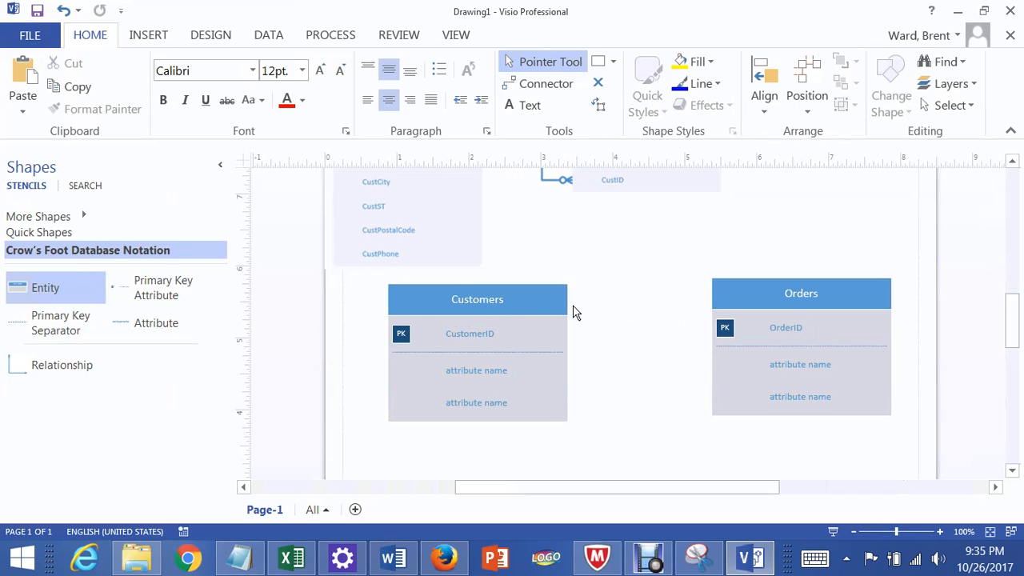
Nudge the Customers and Orders entities up so they sit roughly level with each other
{"action": "left_click", "coordinate": [515, 293]}
{"action": "left_click_drag", "start_coordinate": [515, 293], "coordinate": [514, 293]}
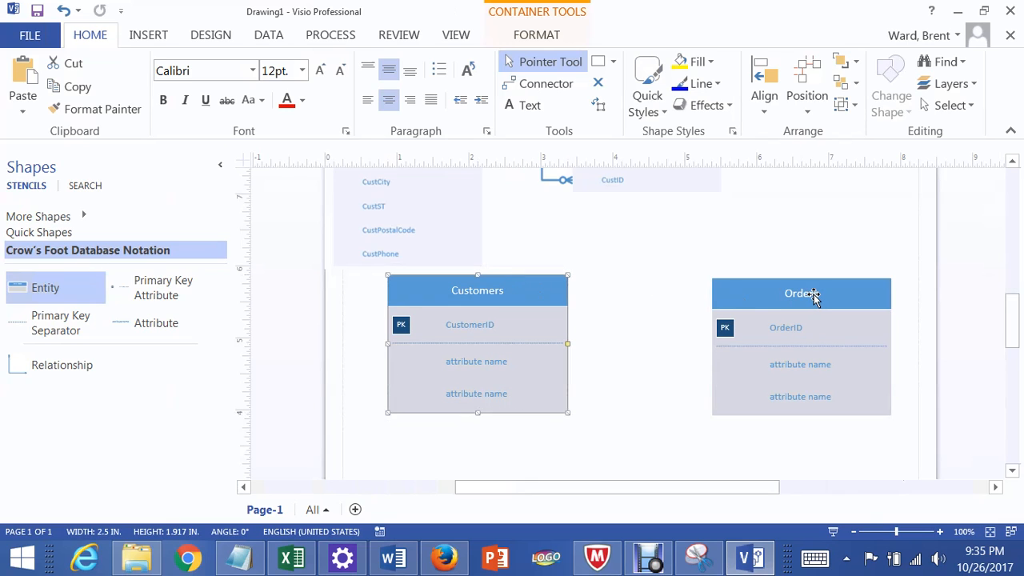
{"action": "left_click_drag", "start_coordinate": [813, 296], "coordinate": [804, 291]}
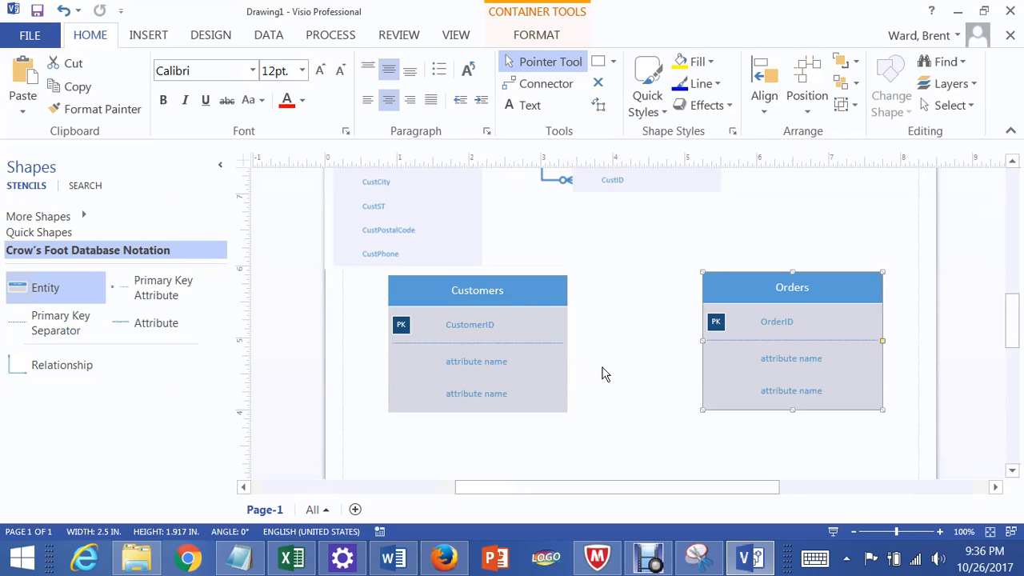
Rename the first attribute below the primary key in the Orders entity as CustomerID
{"action": "left_click", "coordinate": [791, 360]}
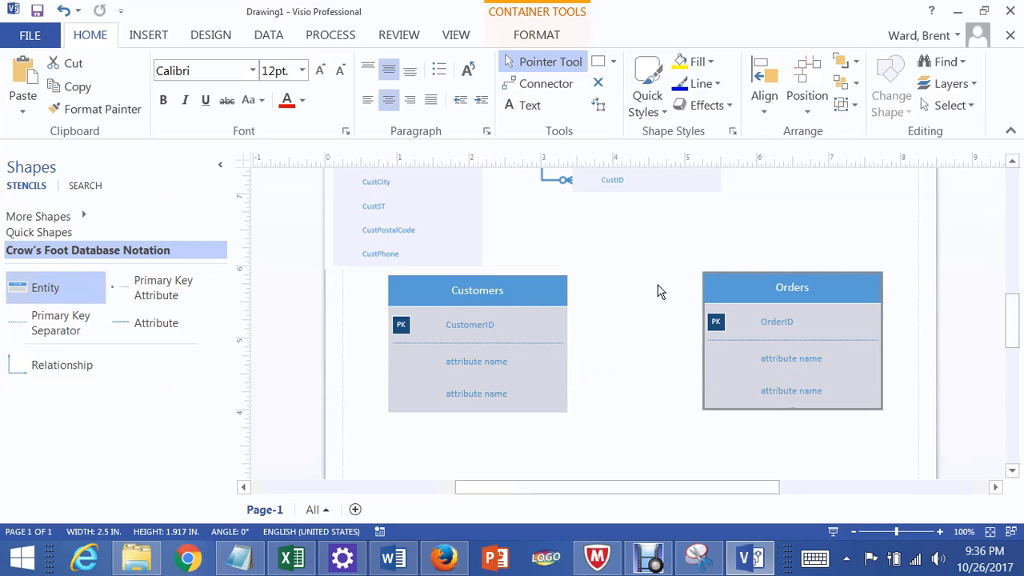
{"action": "scroll", "coordinate": [658, 291], "scroll_direction": "up", "scroll_amount": 2}
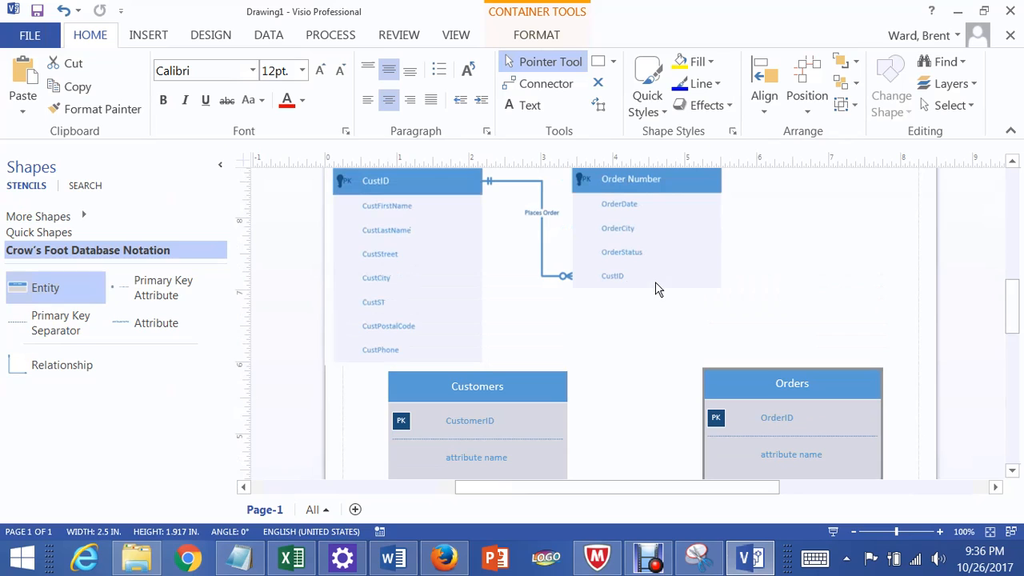
{"action": "left_click", "coordinate": [780, 456]}
{"action": "type", "text": "CustomerID"}
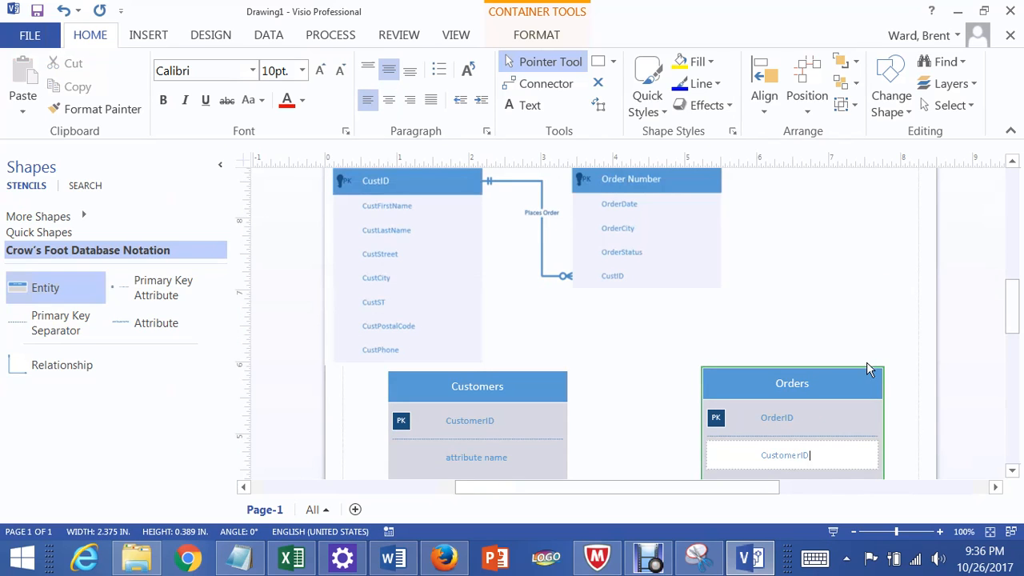
{"action": "left_click", "coordinate": [860, 317]}
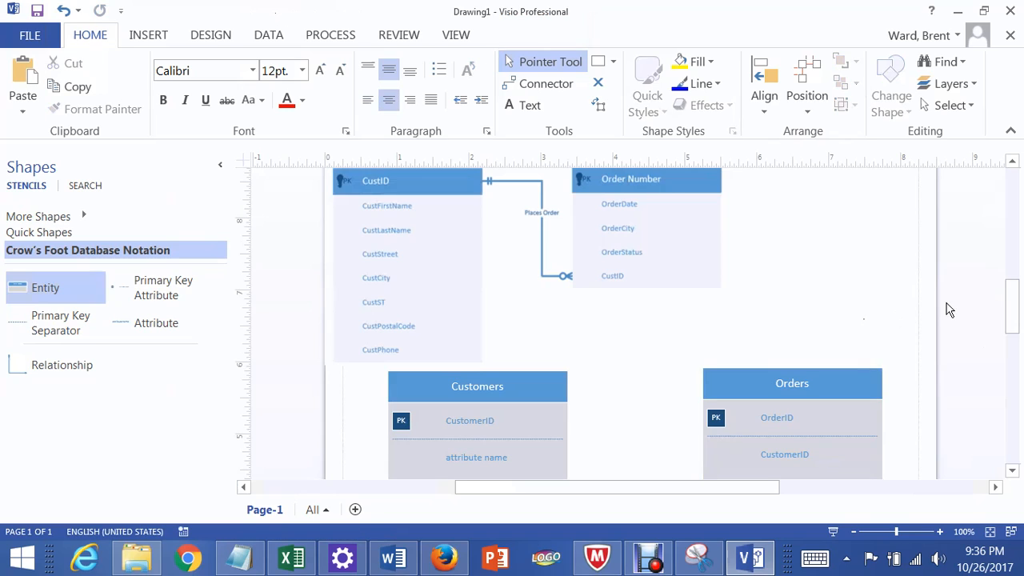
Shift the Orders entity slightly down, away from the reference picture
{"action": "left_click", "coordinate": [816, 458]}
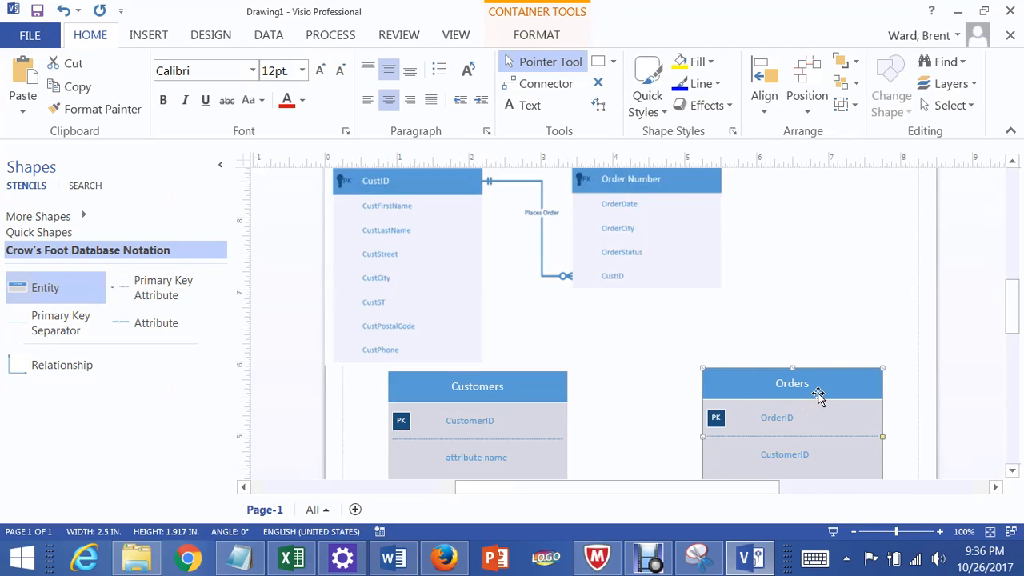
{"action": "left_click_drag", "start_coordinate": [818, 392], "coordinate": [818, 401]}
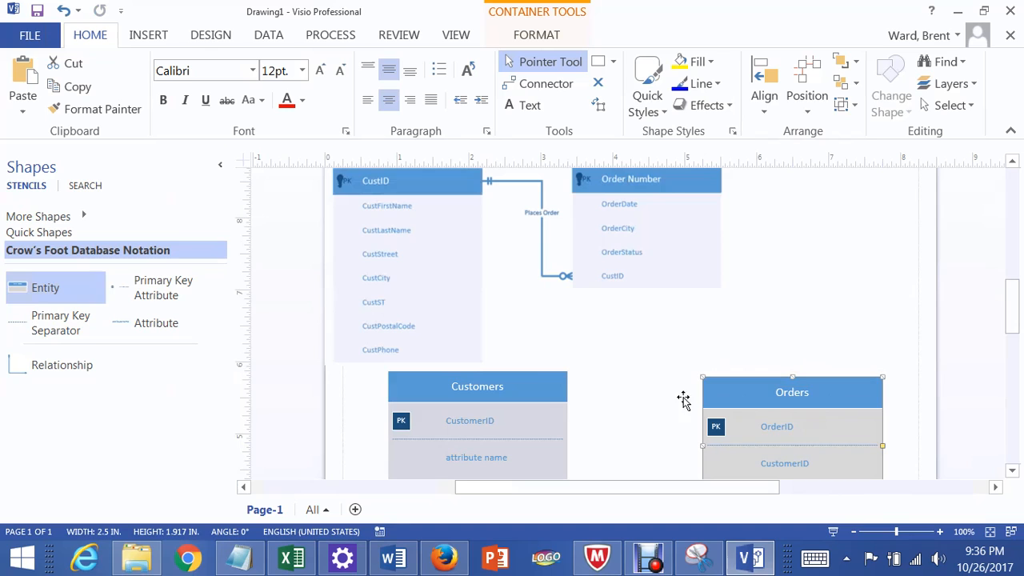
{"action": "left_click", "coordinate": [536, 389]}
{"action": "scroll", "coordinate": [873, 357], "scroll_direction": "down", "scroll_amount": 2}
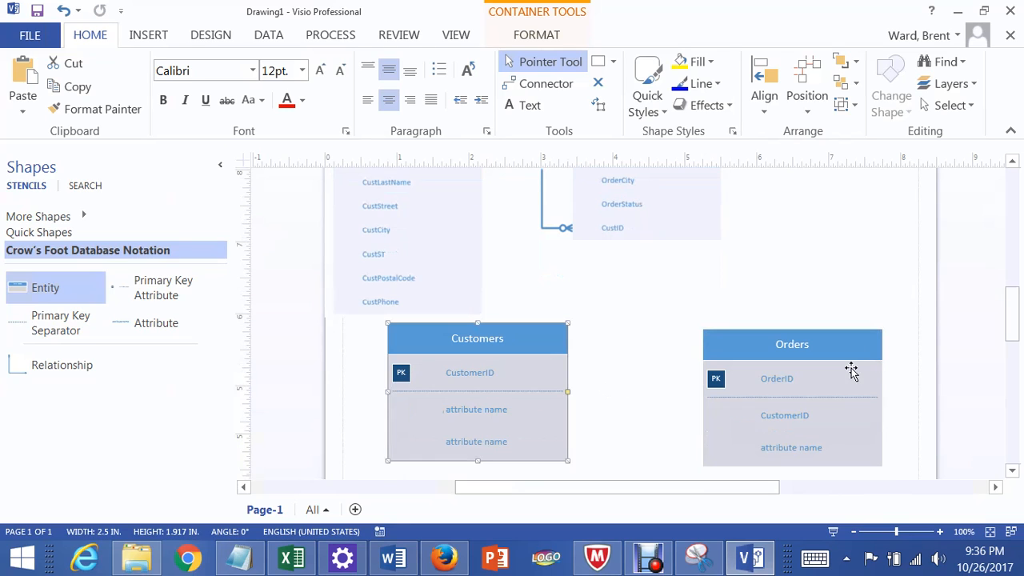
Set the CustomerID attribute in the Orders entity as a foreign key
{"action": "left_click", "coordinate": [801, 423]}
{"action": "right_click", "coordinate": [801, 423]}
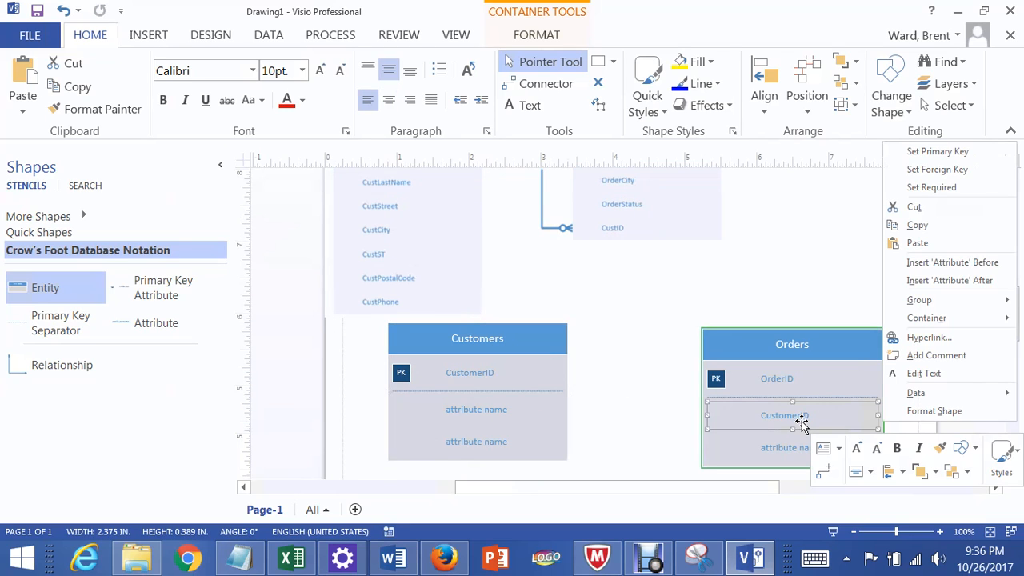
{"action": "left_click", "coordinate": [937, 169]}
{"action": "left_click", "coordinate": [864, 302]}
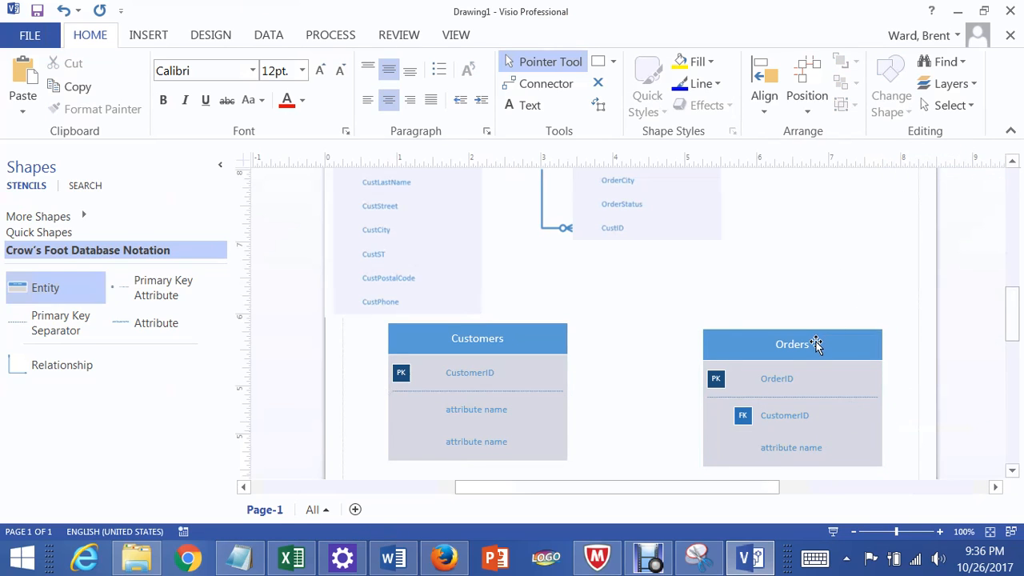
Spread the Customers and Orders entities farther apart, keeping them roughly level, to make room for a relationship line
{"action": "left_click_drag", "start_coordinate": [816, 344], "coordinate": [852, 326]}
{"action": "left_click", "coordinate": [518, 334]}
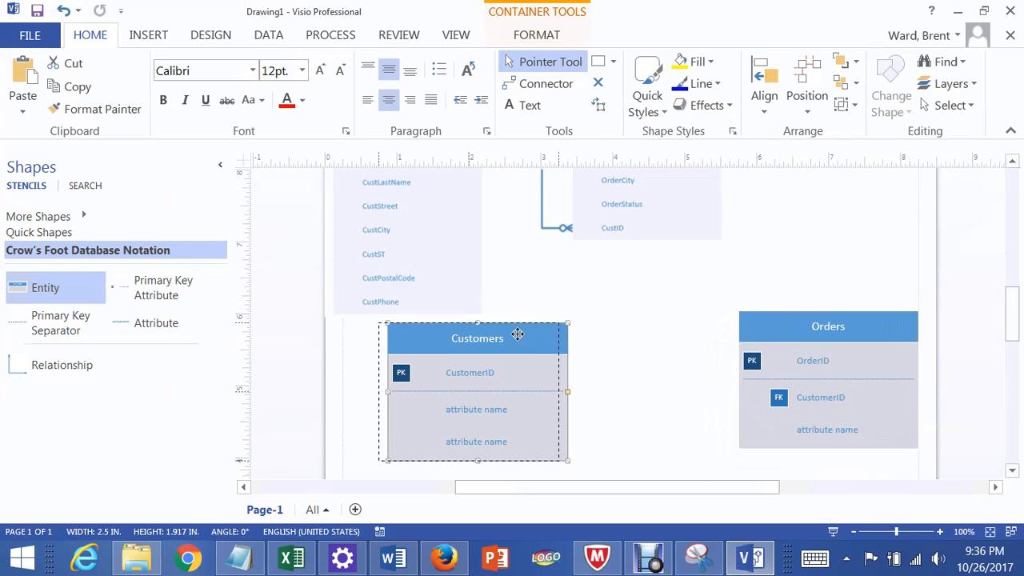
{"action": "left_click_drag", "start_coordinate": [516, 333], "coordinate": [490, 329]}
{"action": "left_click", "coordinate": [798, 328]}
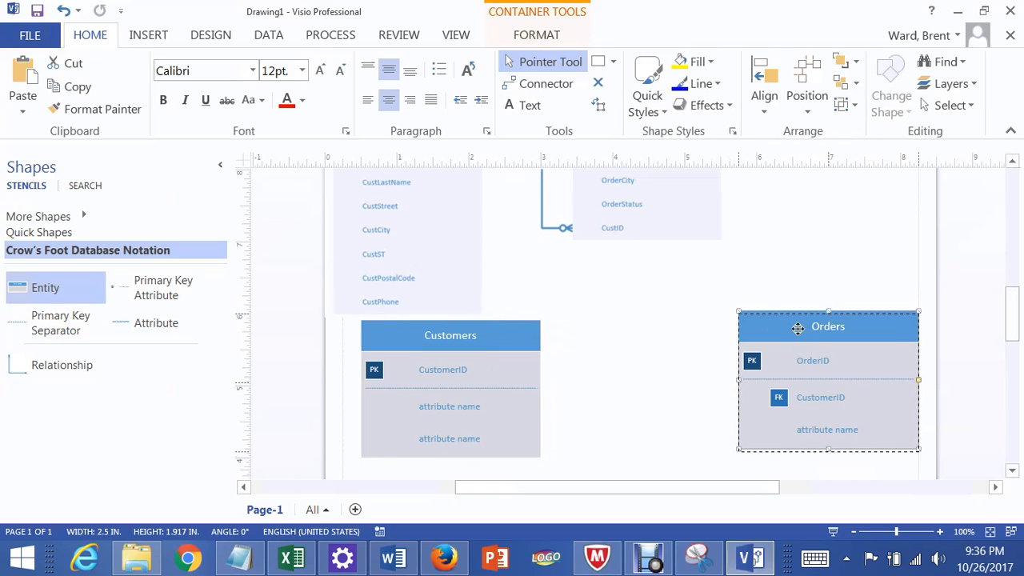
{"action": "left_click_drag", "start_coordinate": [797, 328], "coordinate": [780, 333]}
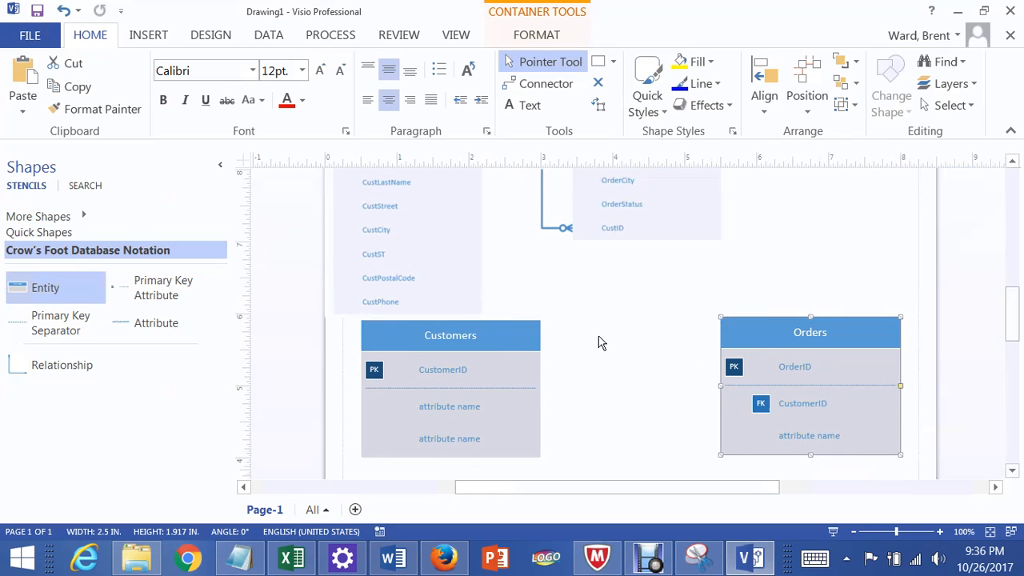
Place a Relationship shape and attach its beginning to the Customers entity and its end to the Orders entity
{"action": "left_click", "coordinate": [72, 372]}
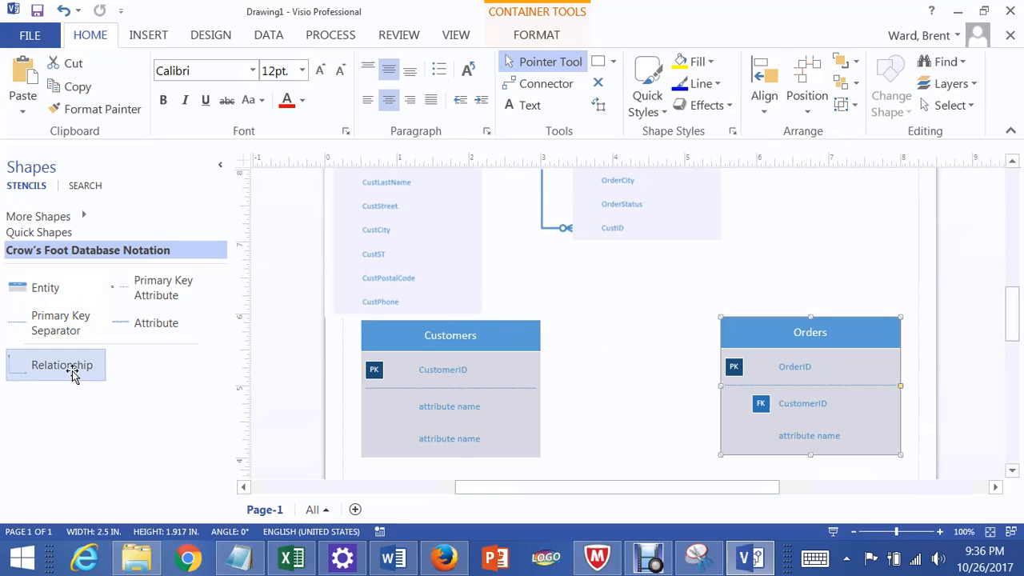
{"action": "left_click_drag", "start_coordinate": [72, 372], "coordinate": [638, 411]}
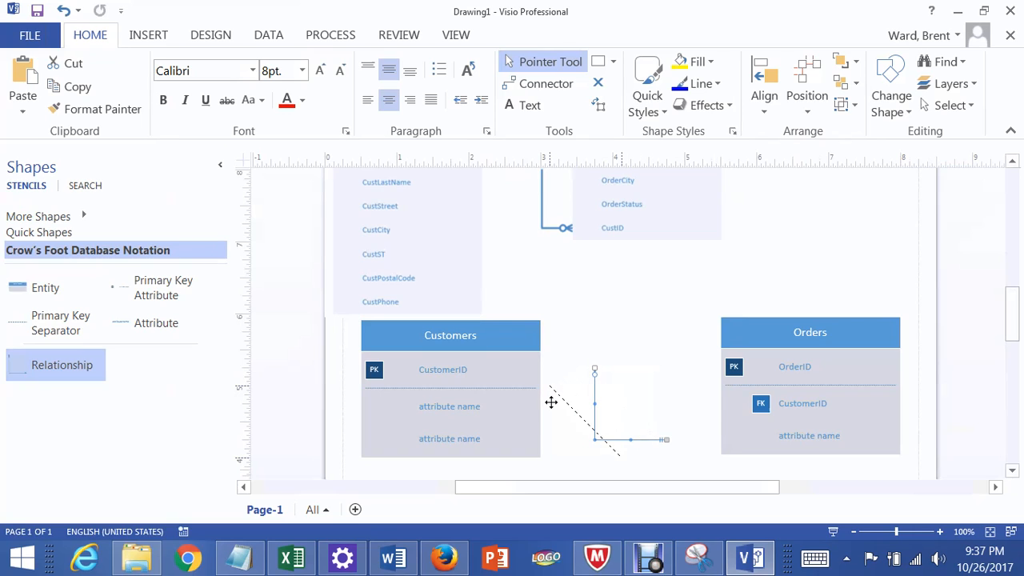
{"action": "mouse_move", "coordinate": [552, 402]}
{"action": "left_mouse_down"}
{"action": "mouse_move", "coordinate": [534, 409]}
{"action": "mouse_move", "coordinate": [576, 418]}
{"action": "mouse_move", "coordinate": [525, 424]}
{"action": "mouse_move", "coordinate": [565, 393]}
{"action": "mouse_move", "coordinate": [549, 396]}
{"action": "left_mouse_up"}
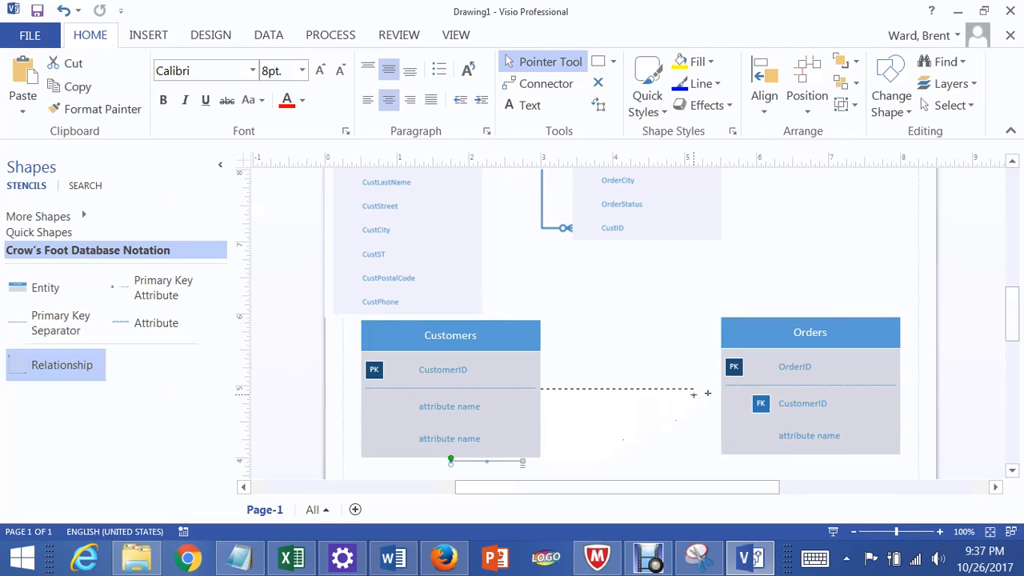
{"action": "left_click_drag", "start_coordinate": [707, 394], "coordinate": [720, 388]}
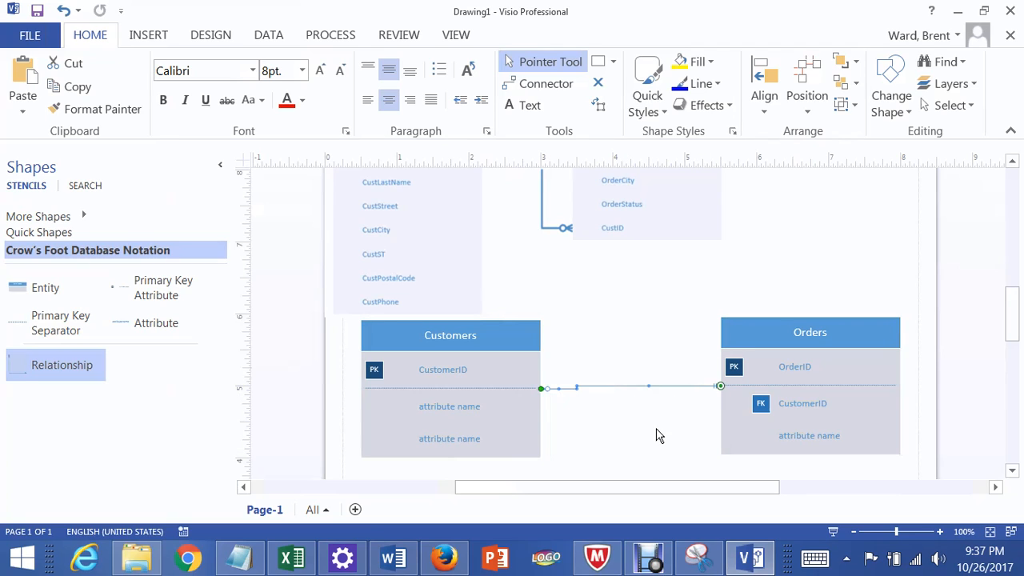
{"action": "left_click", "coordinate": [656, 435]}
Change the relationship line between Customers and Orders to a straight connector
{"action": "left_click", "coordinate": [653, 388]}
{"action": "right_click", "coordinate": [652, 388]}
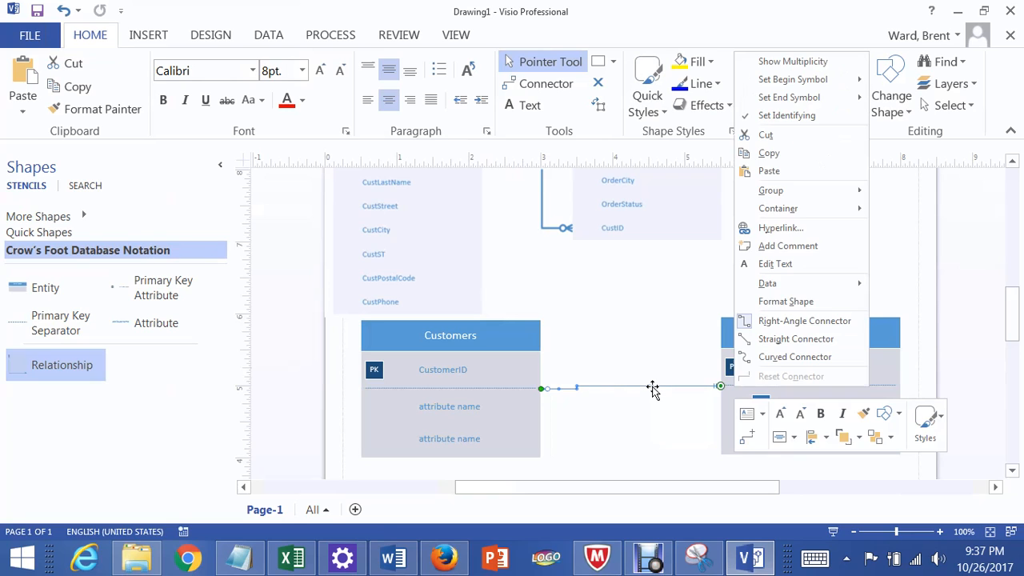
{"action": "key", "text": "Escape"}
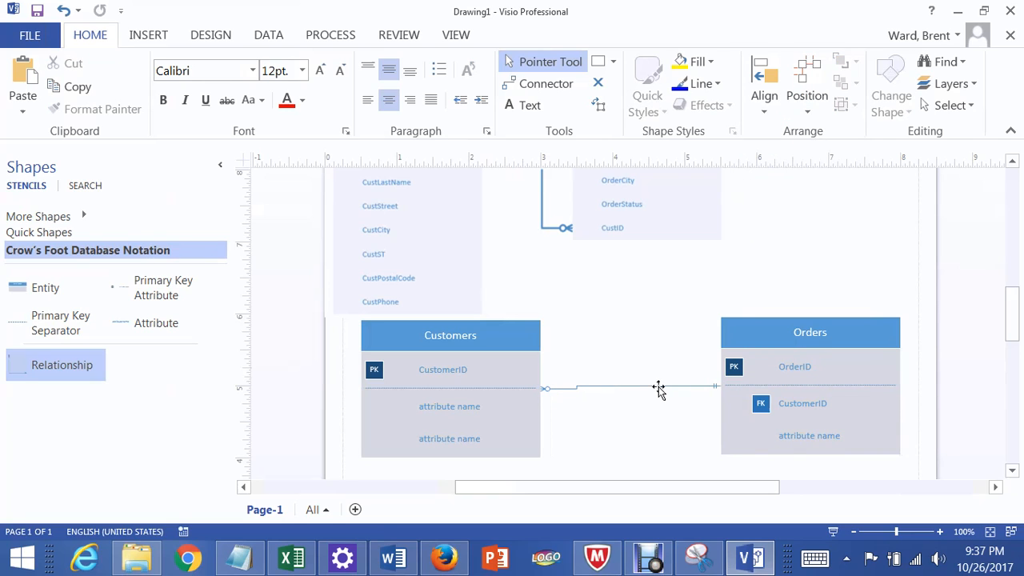
{"action": "right_click", "coordinate": [658, 387]}
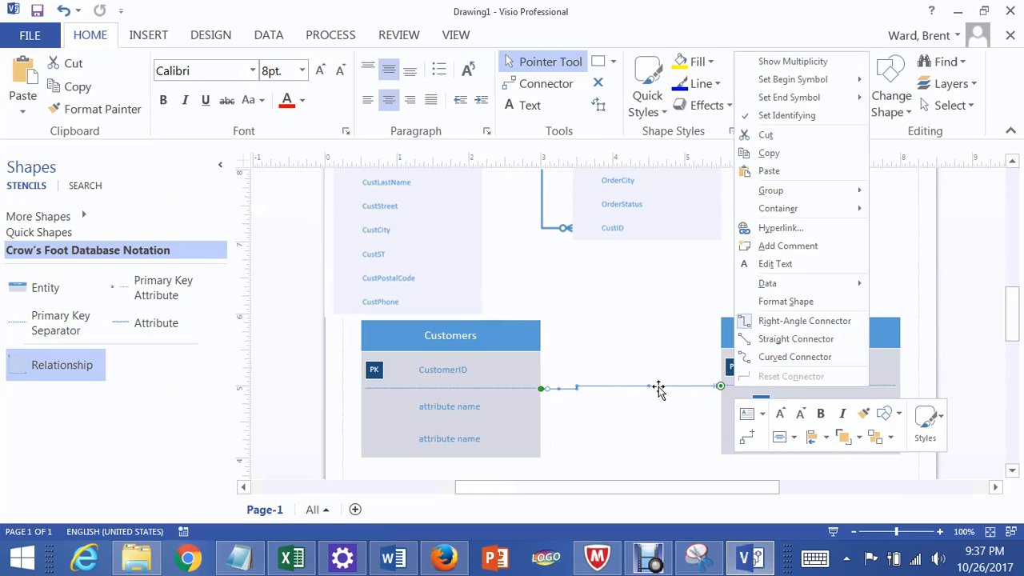
{"action": "left_click", "coordinate": [779, 339]}
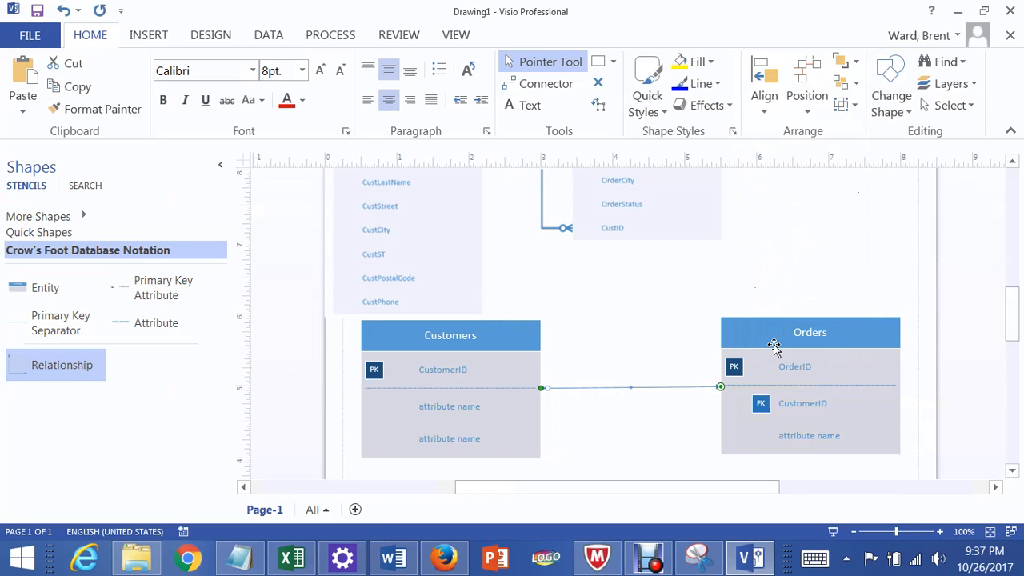
Move the Orders entity closer to Customers and switch the relationship line back to a right-angle connector
{"action": "left_click_drag", "start_coordinate": [773, 346], "coordinate": [740, 346]}
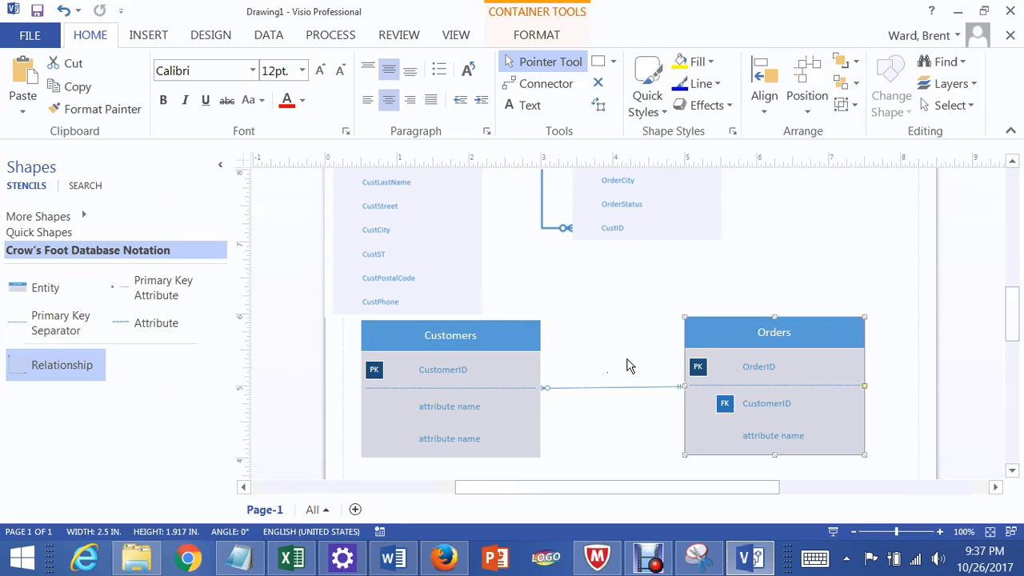
{"action": "right_click", "coordinate": [604, 388]}
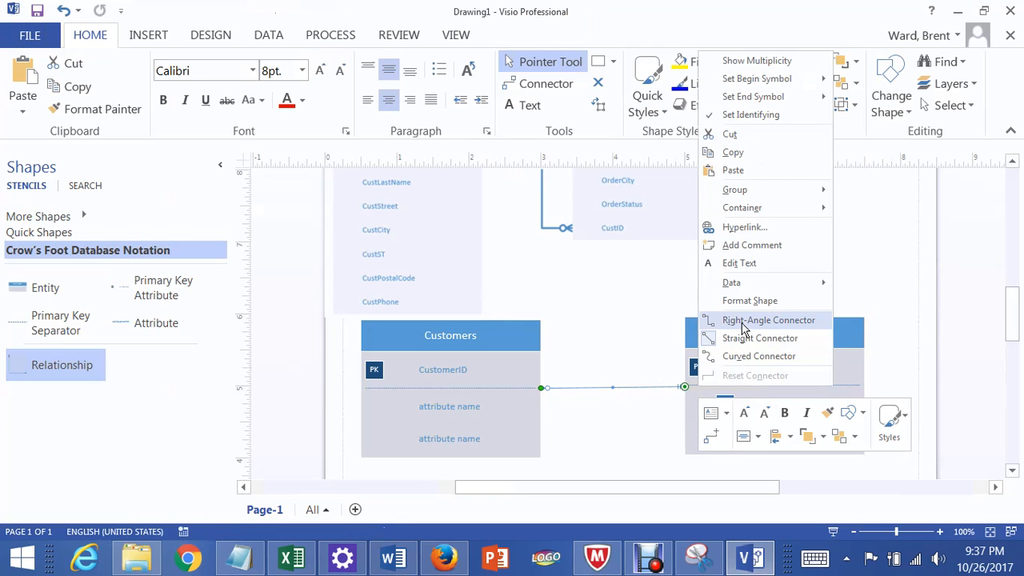
{"action": "left_click", "coordinate": [745, 320]}
Move the connected Orders entity up beside the reference picture and back down roughly level with Customers
{"action": "left_click_drag", "start_coordinate": [770, 351], "coordinate": [769, 489]}
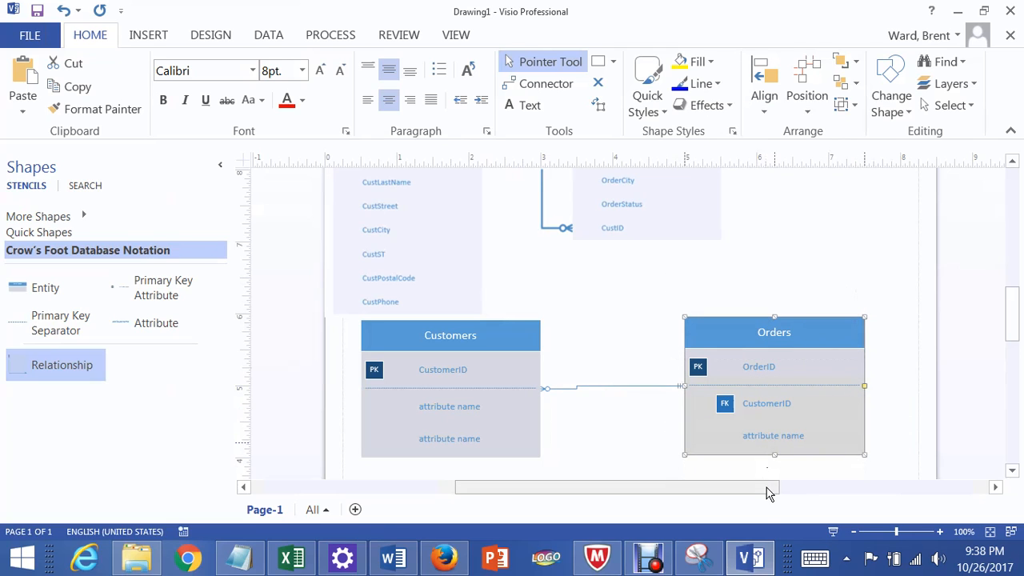
{"action": "left_click_drag", "start_coordinate": [783, 328], "coordinate": [775, 235]}
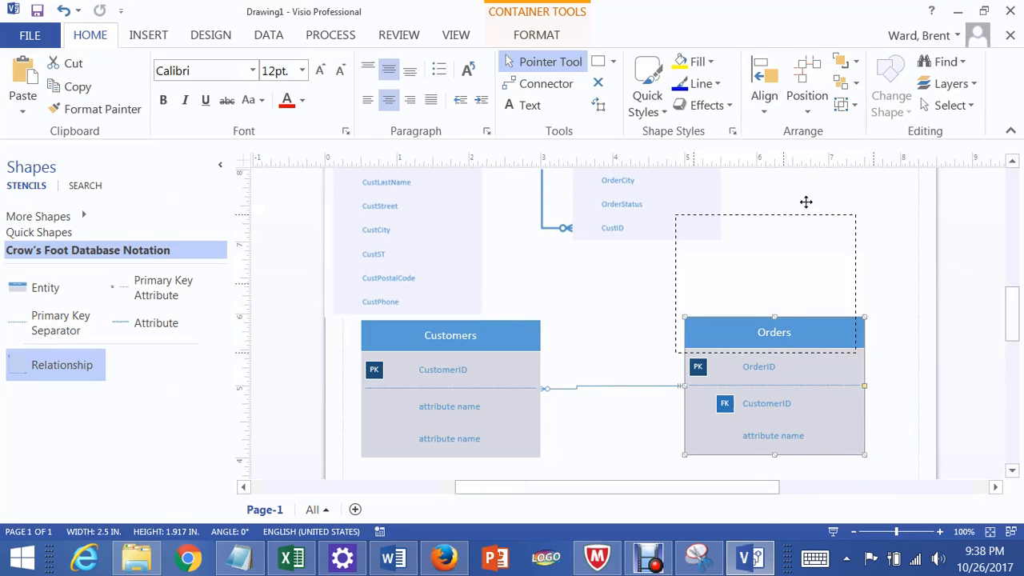
{"action": "left_click_drag", "start_coordinate": [808, 191], "coordinate": [808, 190]}
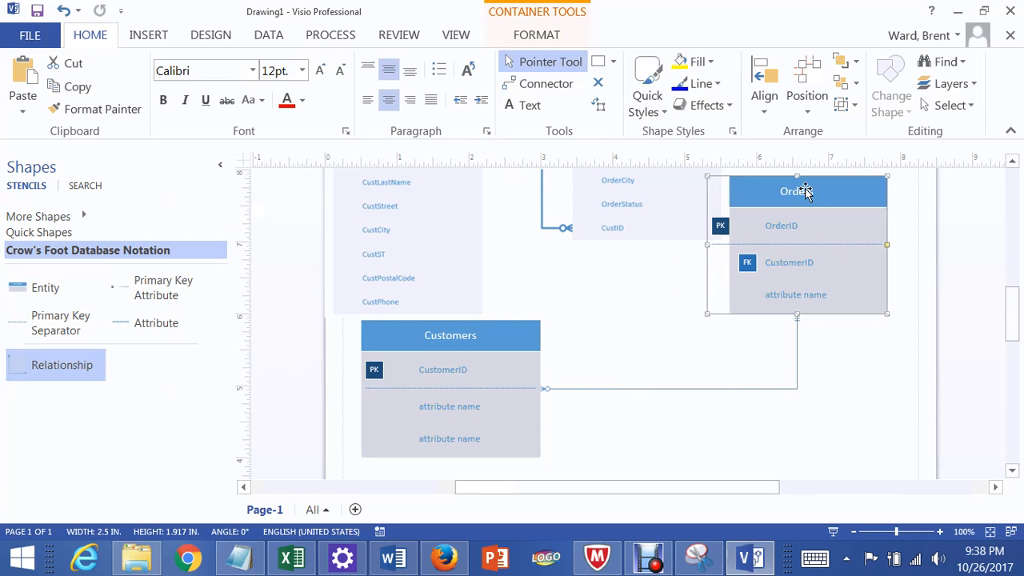
{"action": "left_click_drag", "start_coordinate": [806, 192], "coordinate": [801, 331]}
Set the right-angled relationship line between the two entities to a straight connector
{"action": "left_click", "coordinate": [655, 382]}
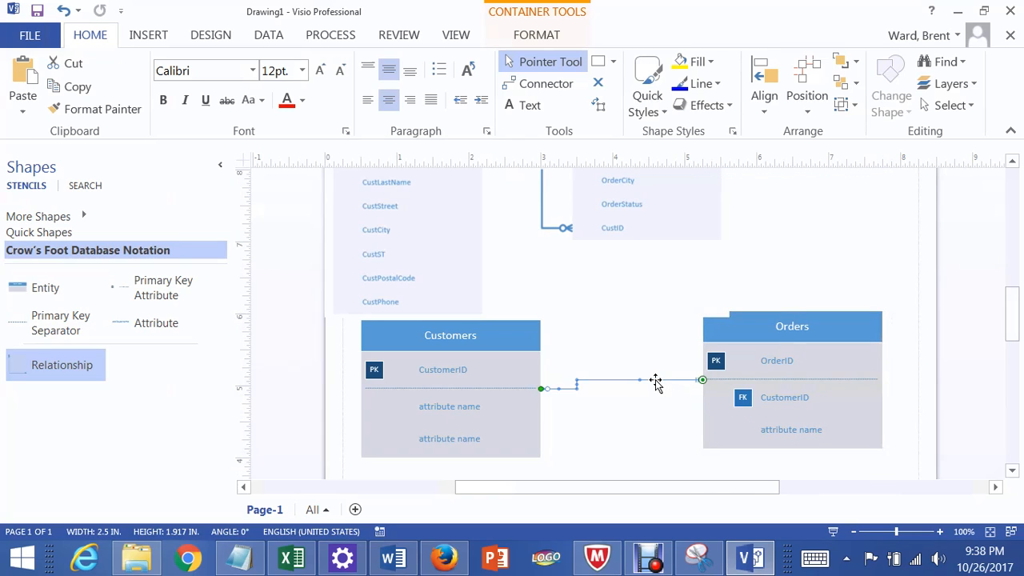
{"action": "right_click", "coordinate": [656, 382]}
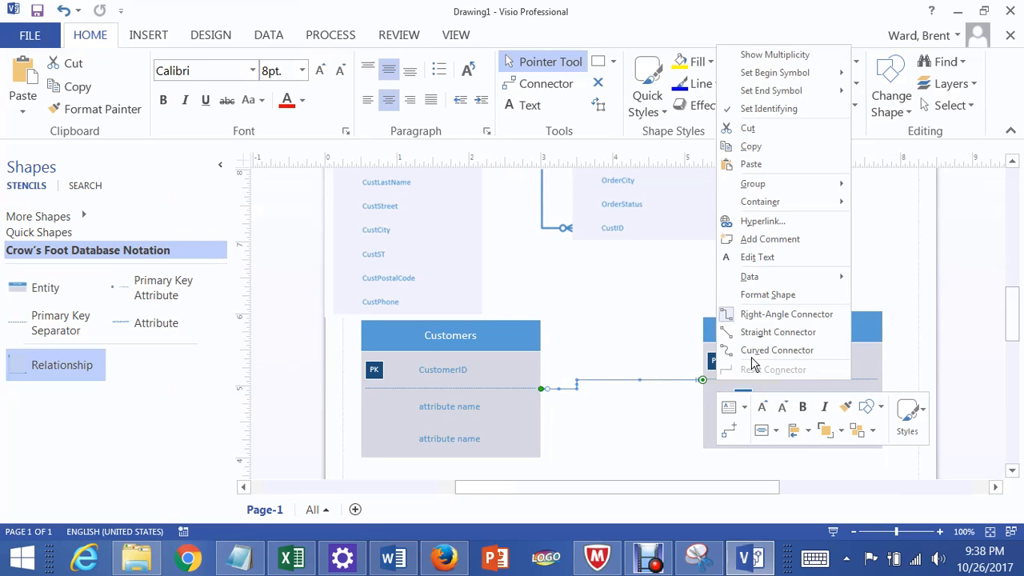
{"action": "left_click", "coordinate": [764, 333]}
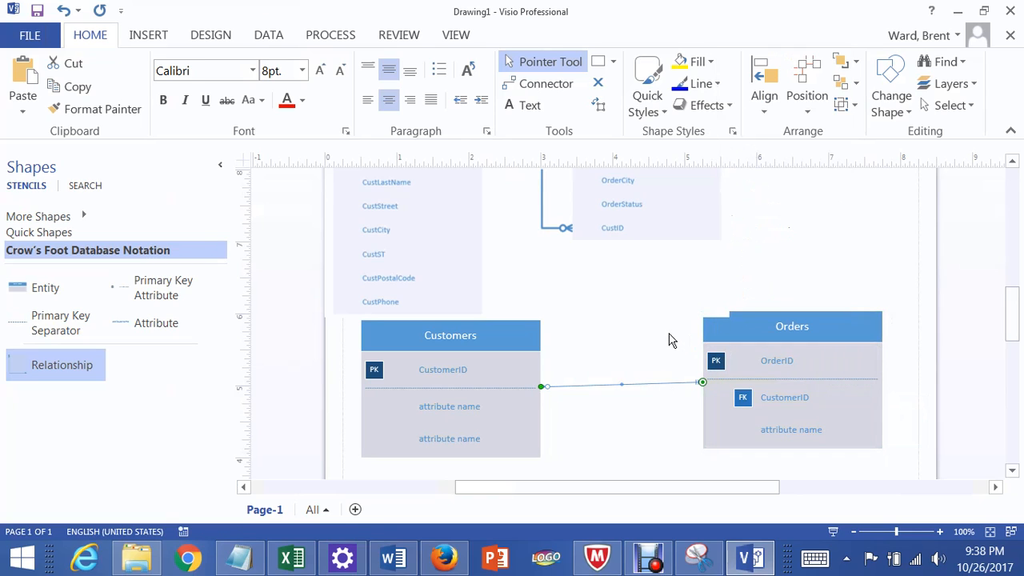
Move the Orders entity slightly closer to the Customers entity
{"action": "left_click", "coordinate": [940, 531]}
{"action": "left_click", "coordinate": [941, 531]}
{"action": "left_click", "coordinate": [940, 532]}
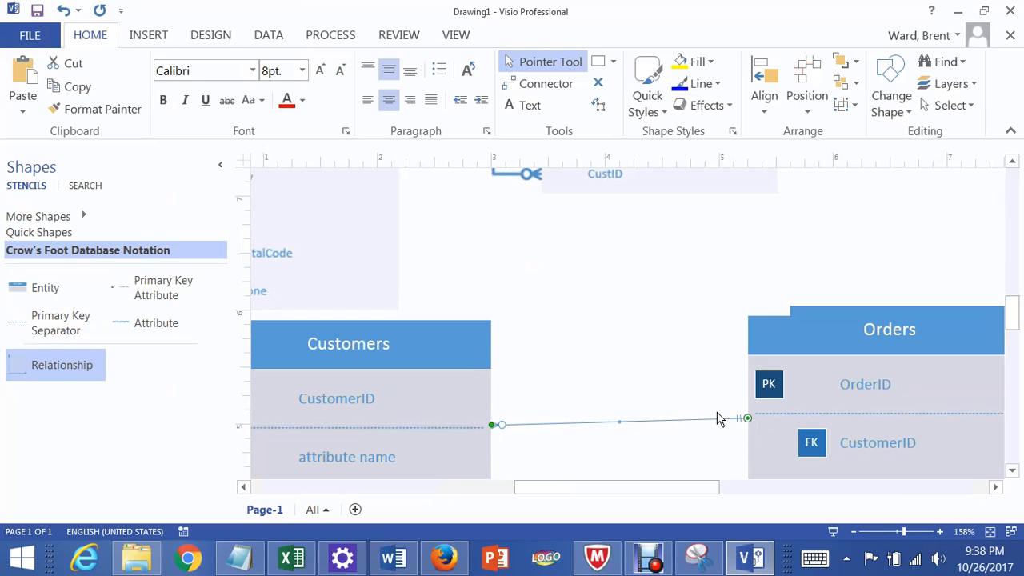
{"action": "left_click_drag", "start_coordinate": [808, 338], "coordinate": [805, 337]}
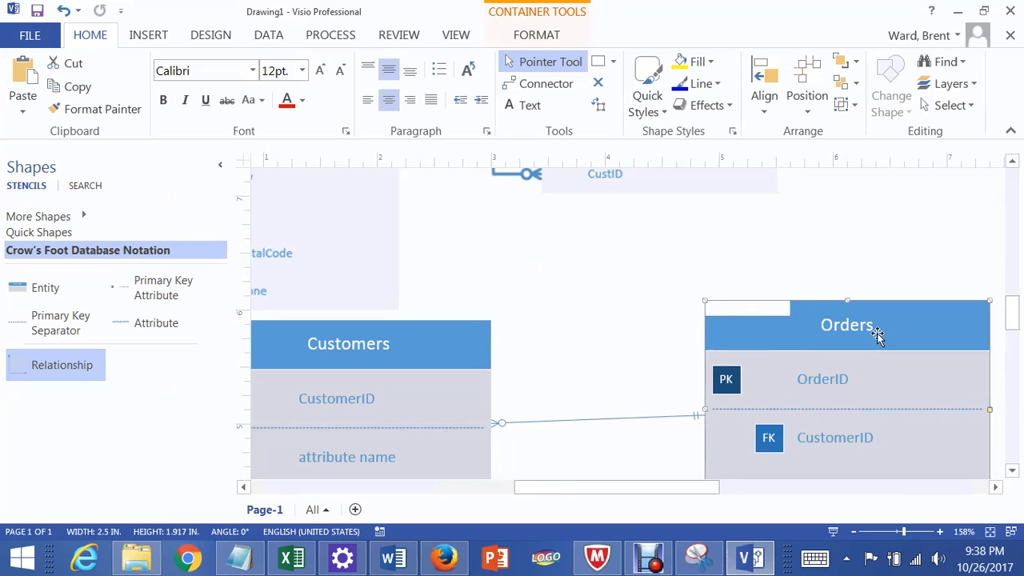
{"action": "left_click", "coordinate": [616, 410]}
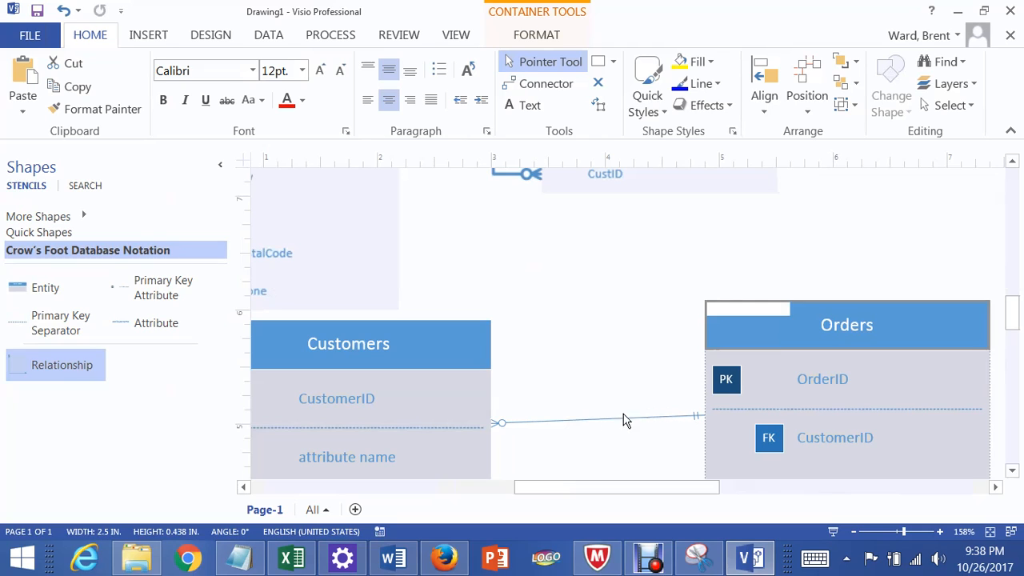
Set the relationship line's begin symbol at the Customers end to 1 and only 1
{"action": "left_click", "coordinate": [584, 422]}
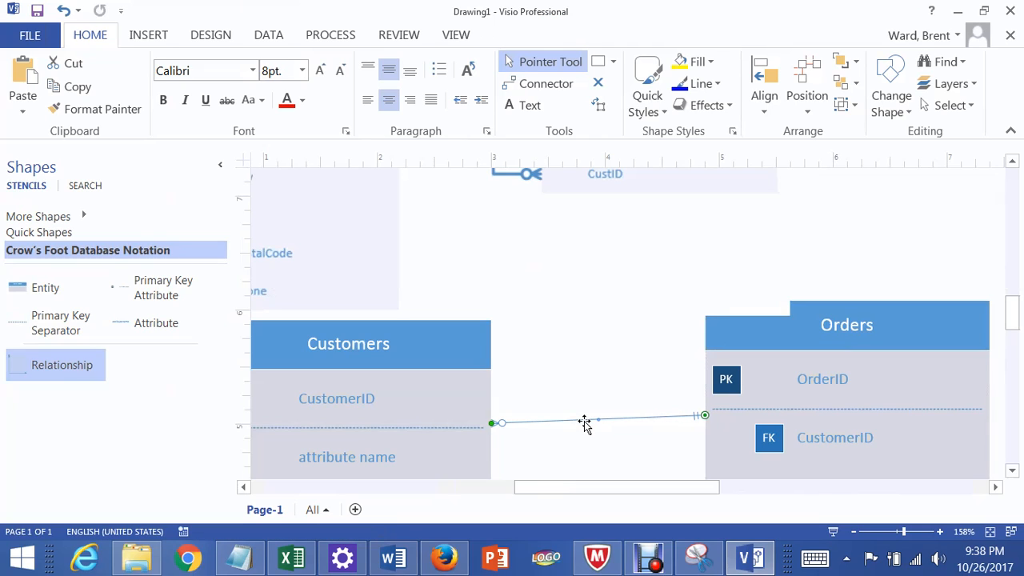
{"action": "right_click", "coordinate": [584, 423]}
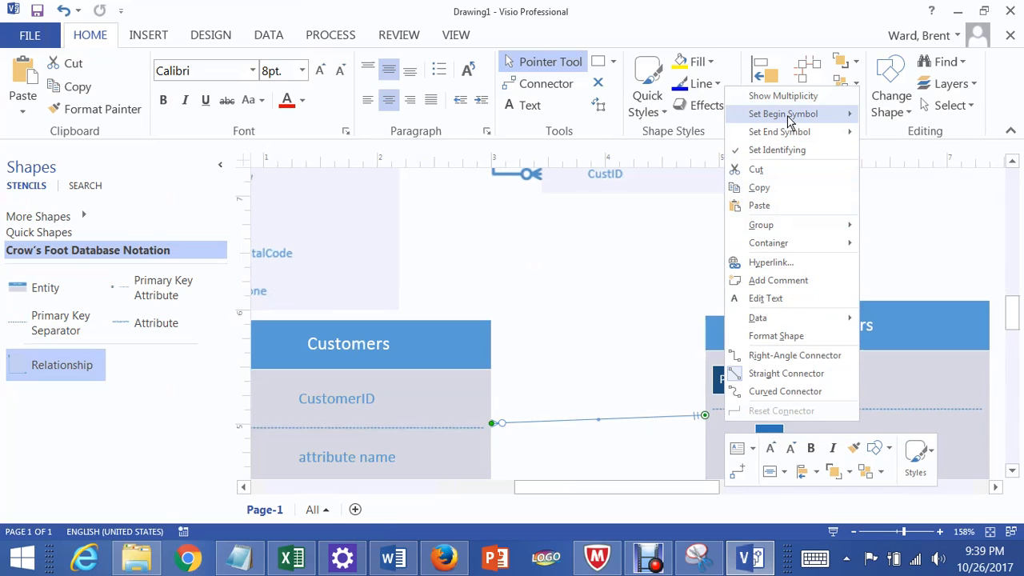
{"action": "mouse_move", "coordinate": [791, 120]}
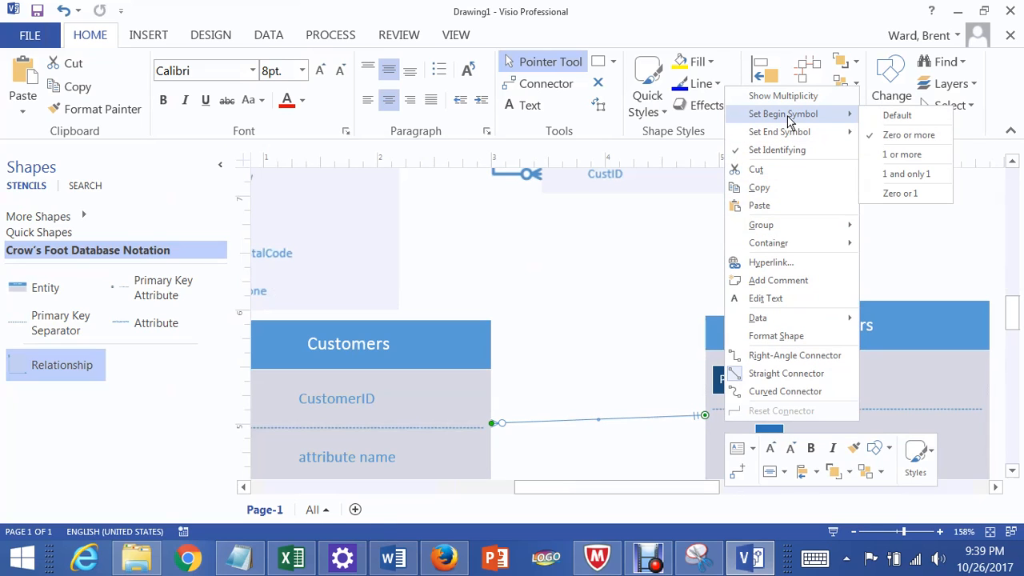
{"action": "left_click", "coordinate": [914, 175]}
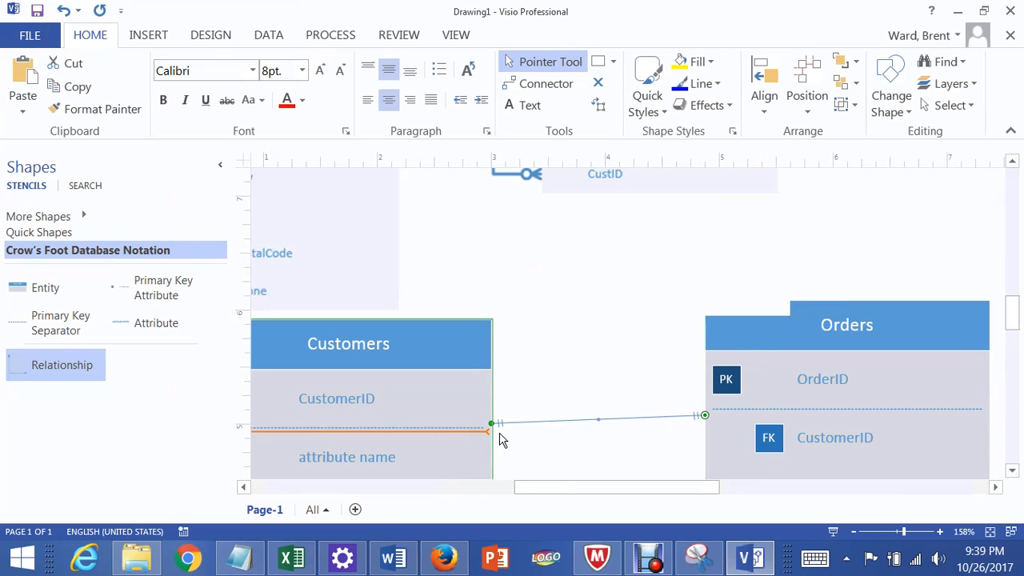
Set the relationship line's end symbol at the Orders end to Zero or 1
{"action": "right_click", "coordinate": [688, 421]}
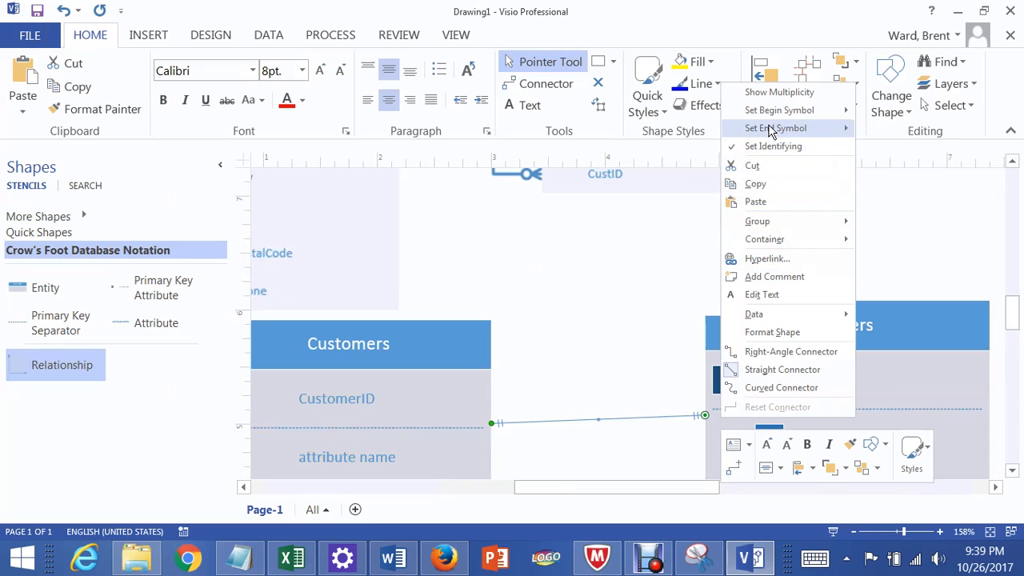
{"action": "mouse_move", "coordinate": [772, 131]}
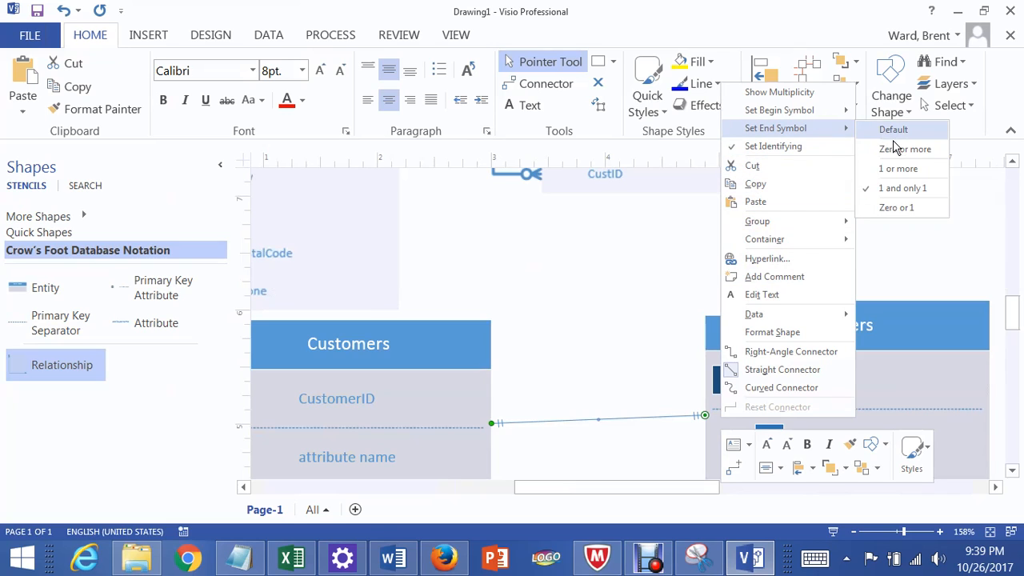
{"action": "left_click", "coordinate": [904, 207]}
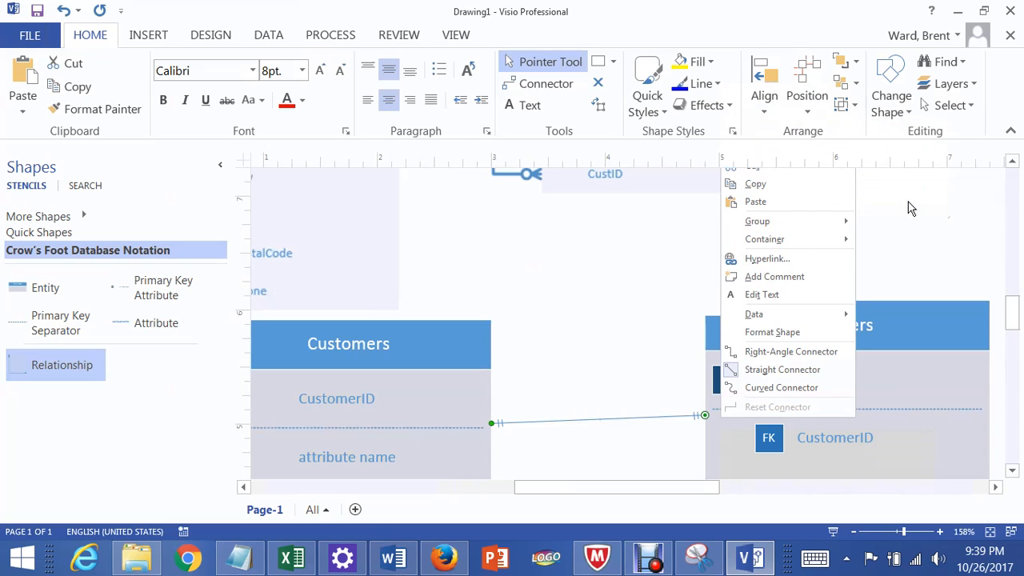
{"action": "left_click", "coordinate": [652, 350]}
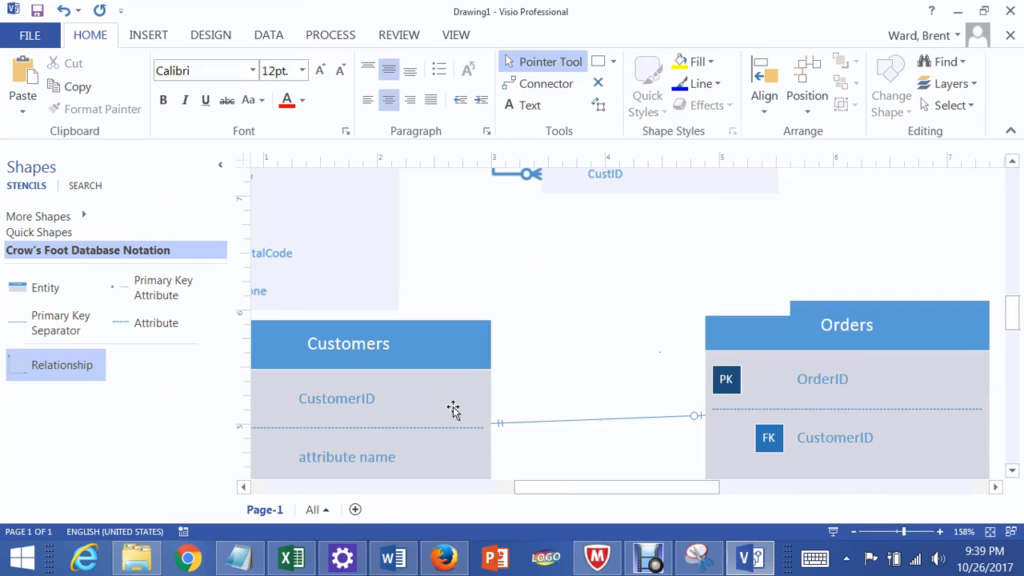
Set the relationship line's end symbol at the Orders end to Zero or more
{"action": "left_click", "coordinate": [685, 418]}
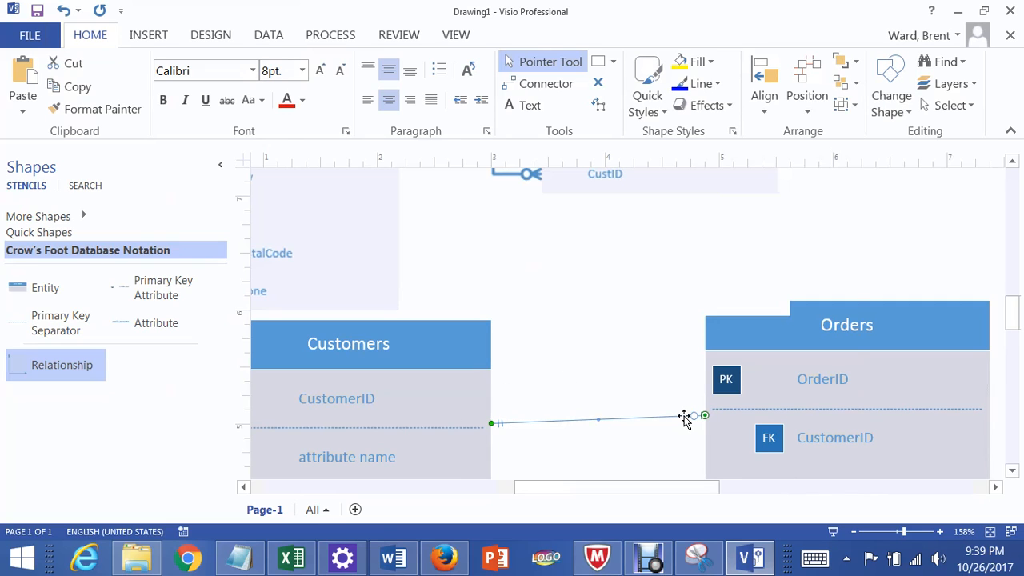
{"action": "right_click", "coordinate": [684, 417]}
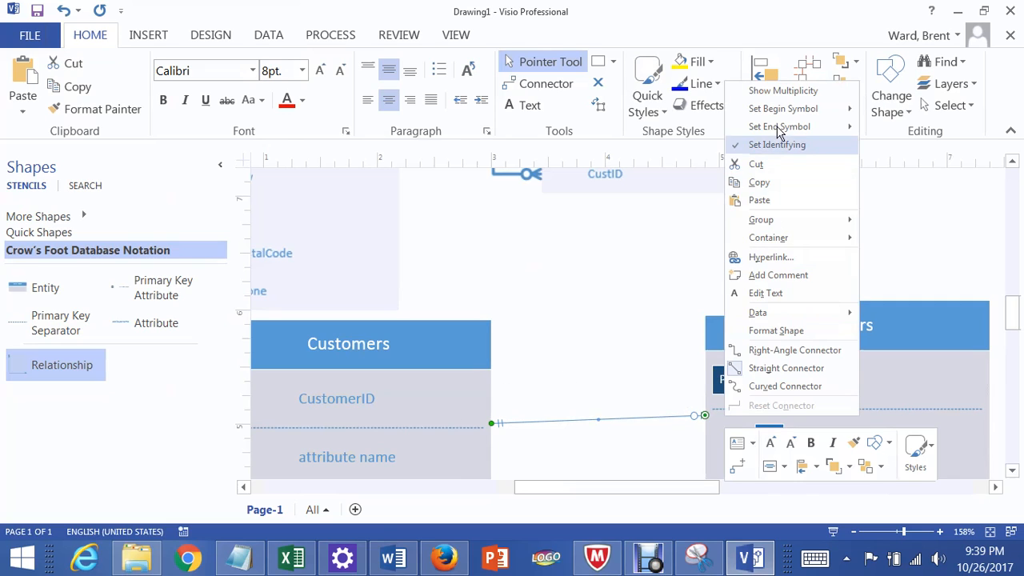
{"action": "mouse_move", "coordinate": [782, 123]}
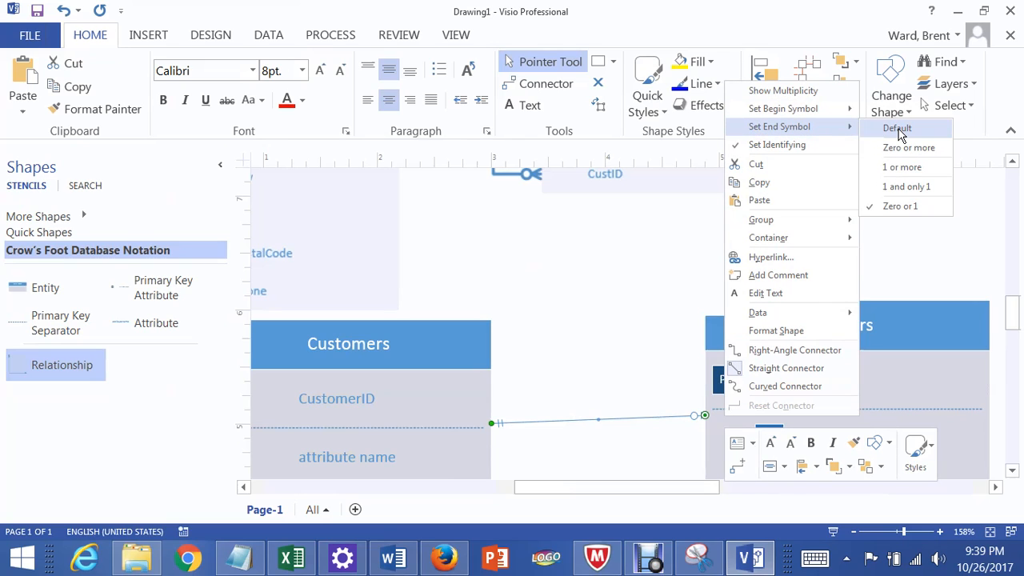
{"action": "left_click", "coordinate": [909, 147]}
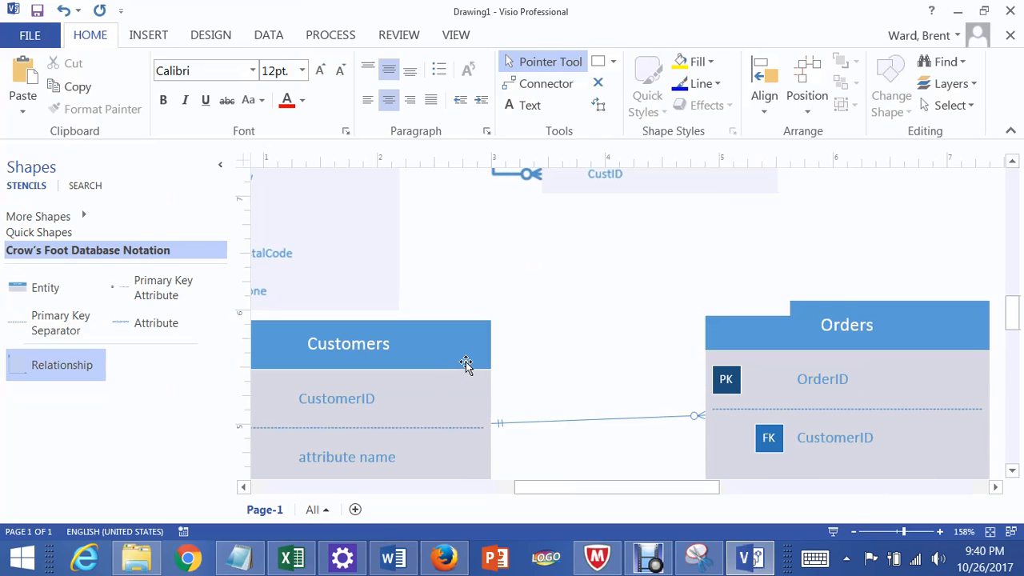
Nudge the Orders entity a little further toward Customers and slightly down
{"action": "scroll", "coordinate": [585, 298], "scroll_direction": "down", "scroll_amount": 2}
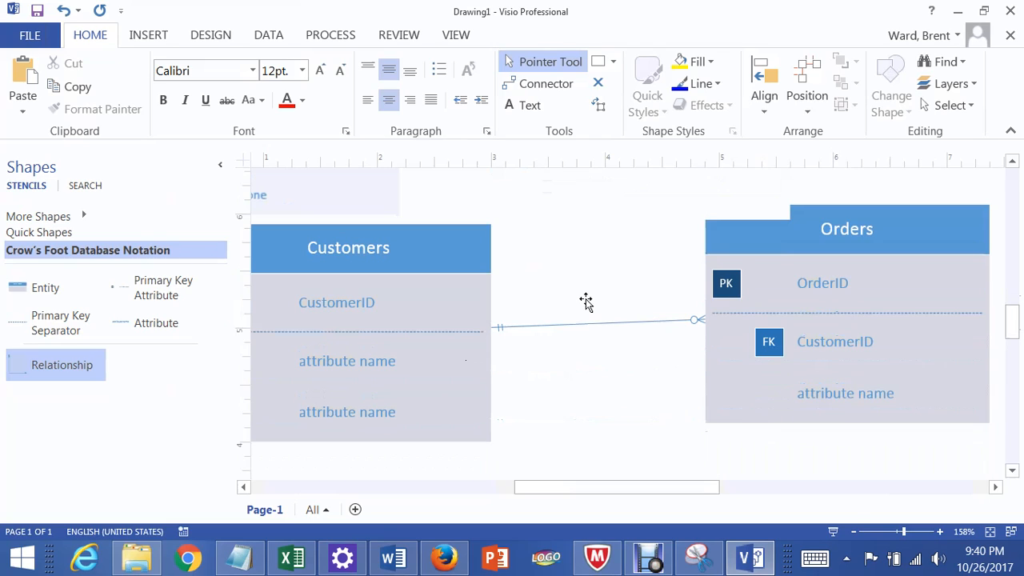
{"action": "mouse_move", "coordinate": [871, 239]}
{"action": "left_mouse_down"}
{"action": "mouse_move", "coordinate": [872, 275]}
{"action": "mouse_move", "coordinate": [857, 242]}
{"action": "left_mouse_up"}
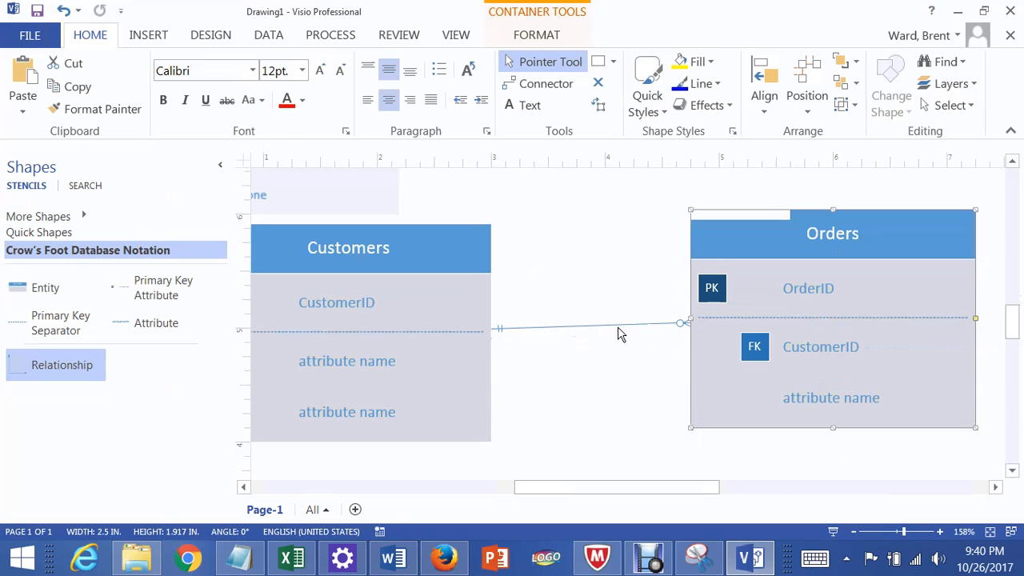
Thicken the relationship line between Customers and Orders to a width of 2.25 pt
{"action": "left_click", "coordinate": [608, 326]}
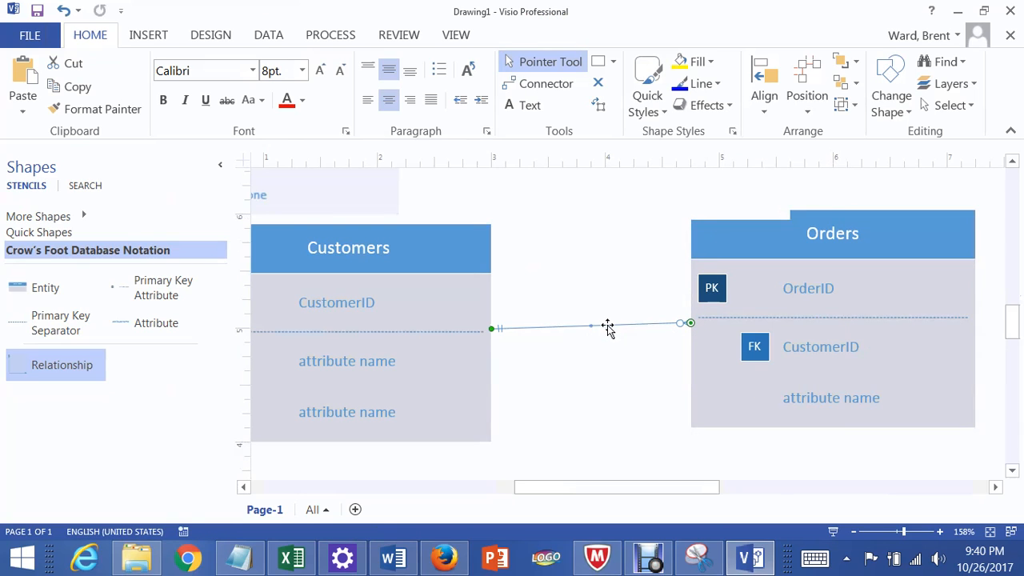
{"action": "right_click", "coordinate": [608, 326]}
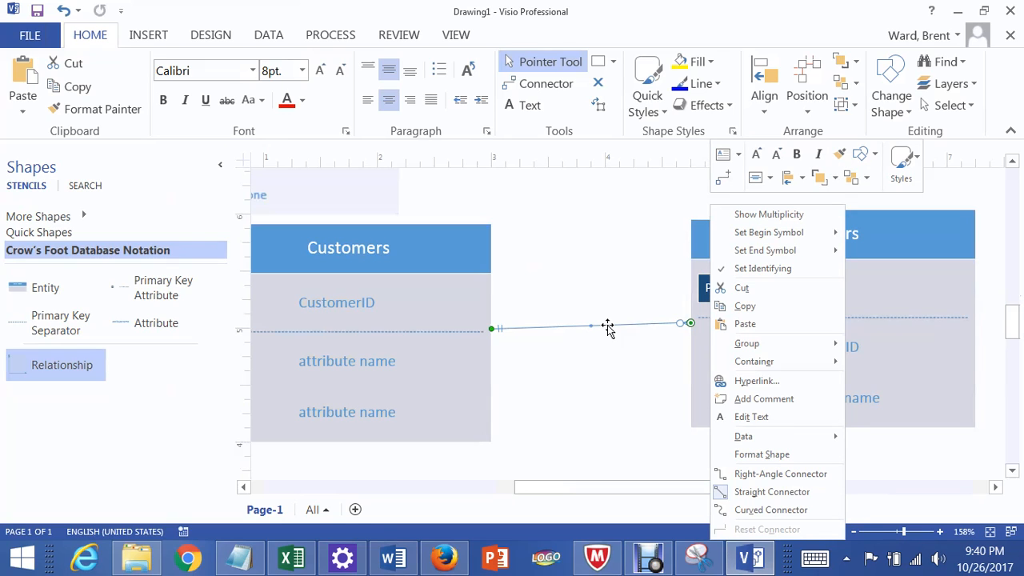
{"action": "key", "text": "Escape"}
{"action": "right_click", "coordinate": [608, 325]}
{"action": "left_click", "coordinate": [790, 456]}
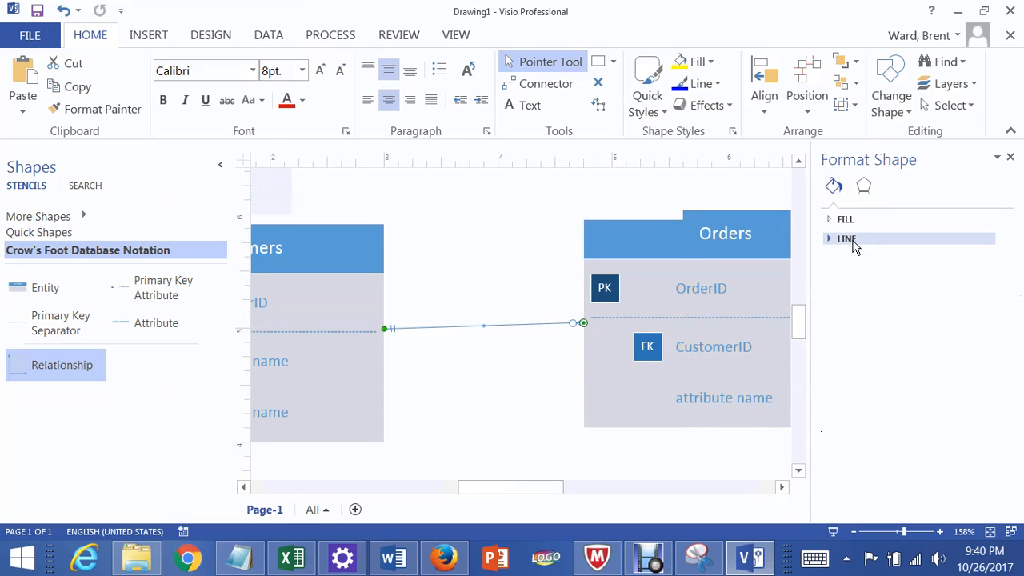
{"action": "left_click", "coordinate": [849, 242]}
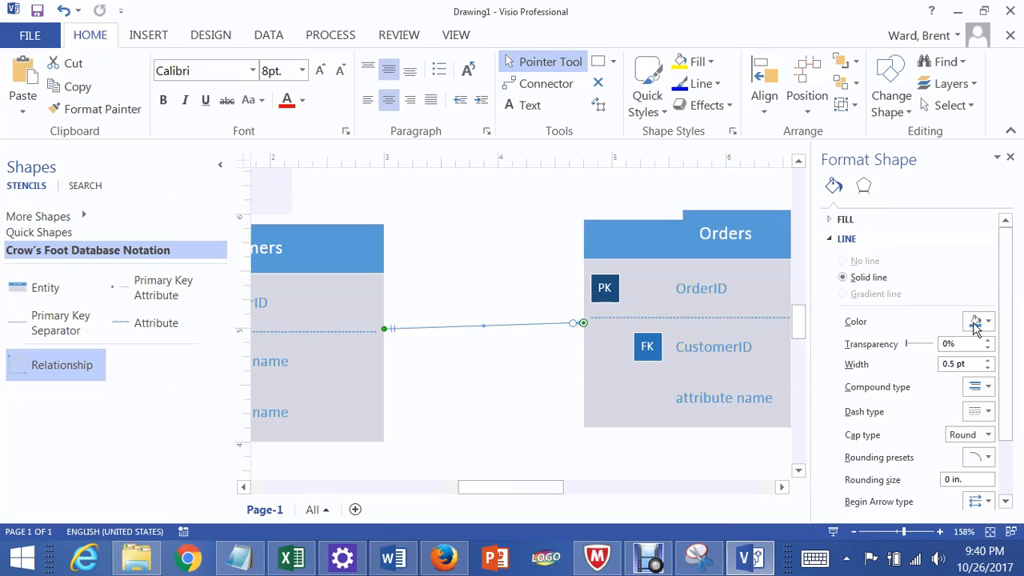
{"action": "double_click", "coordinate": [990, 364]}
{"action": "double_click", "coordinate": [990, 364]}
{"action": "double_click", "coordinate": [990, 364]}
{"action": "left_click", "coordinate": [990, 364]}
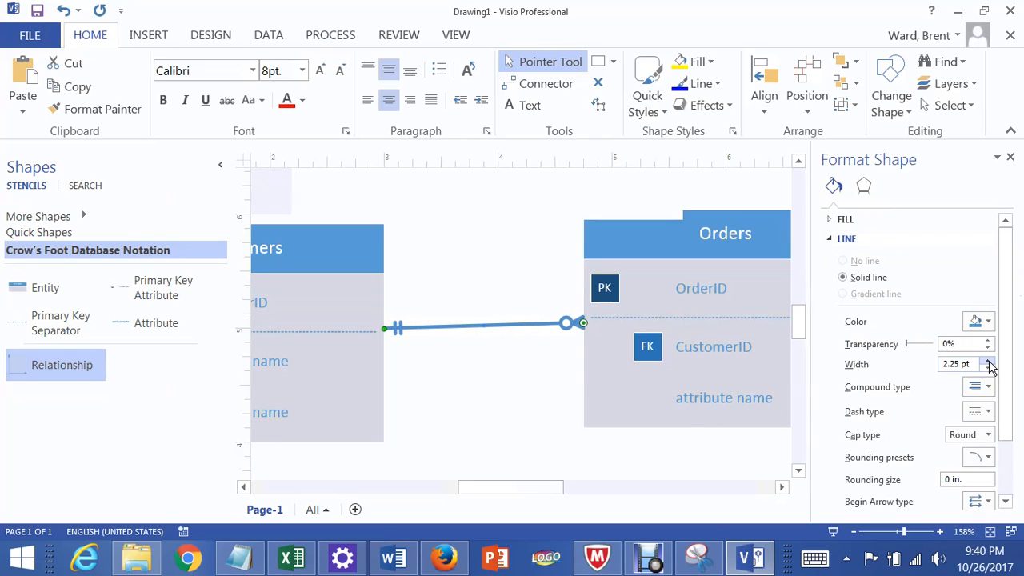
{"action": "left_click", "coordinate": [512, 275]}
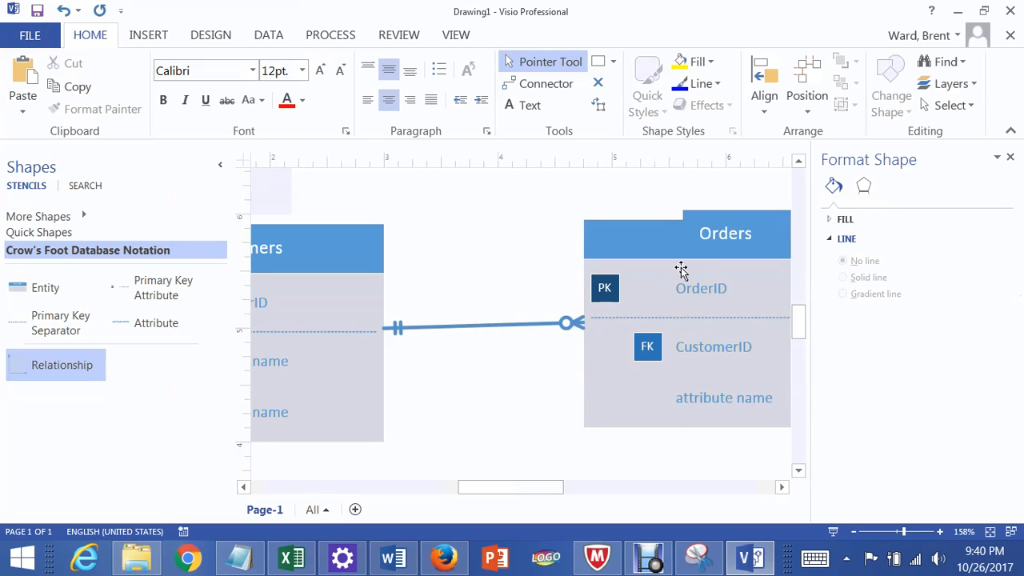
Bring the Customers and Orders entities close together and align them level so the relationship line is short and horizontal
{"action": "left_click_drag", "start_coordinate": [680, 268], "coordinate": [658, 287]}
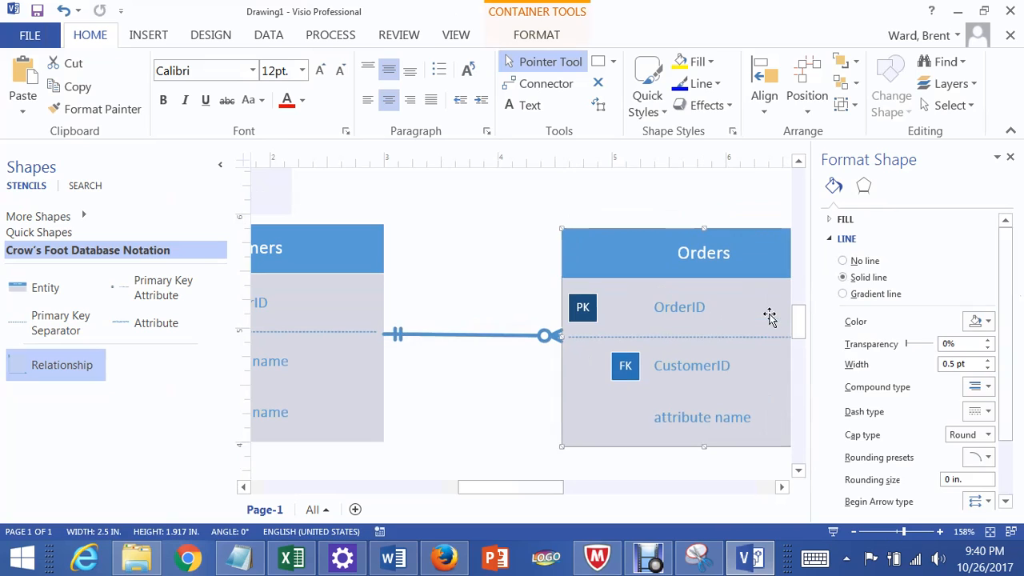
{"action": "left_click", "coordinate": [384, 249]}
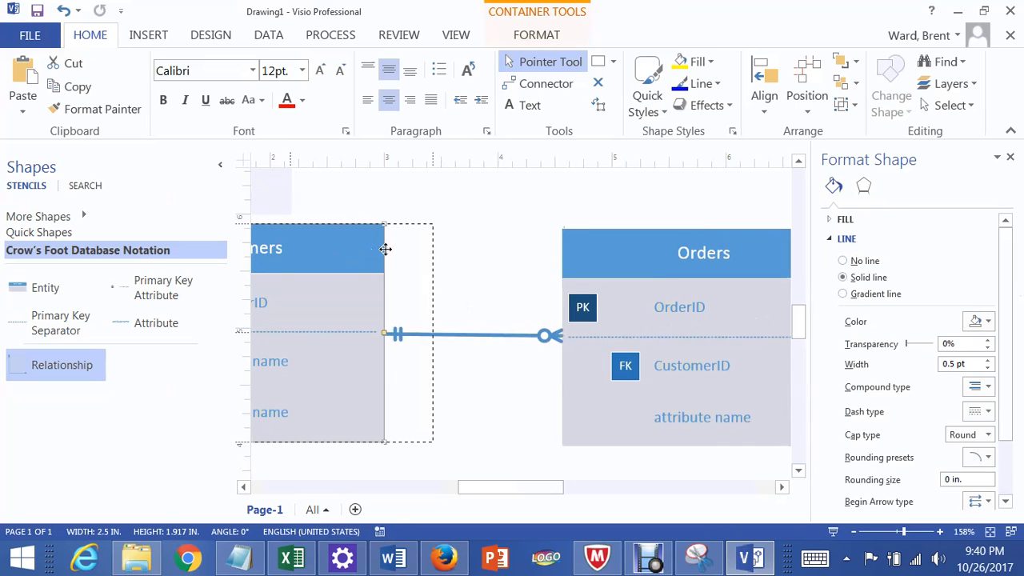
{"action": "left_click_drag", "start_coordinate": [385, 249], "coordinate": [426, 251]}
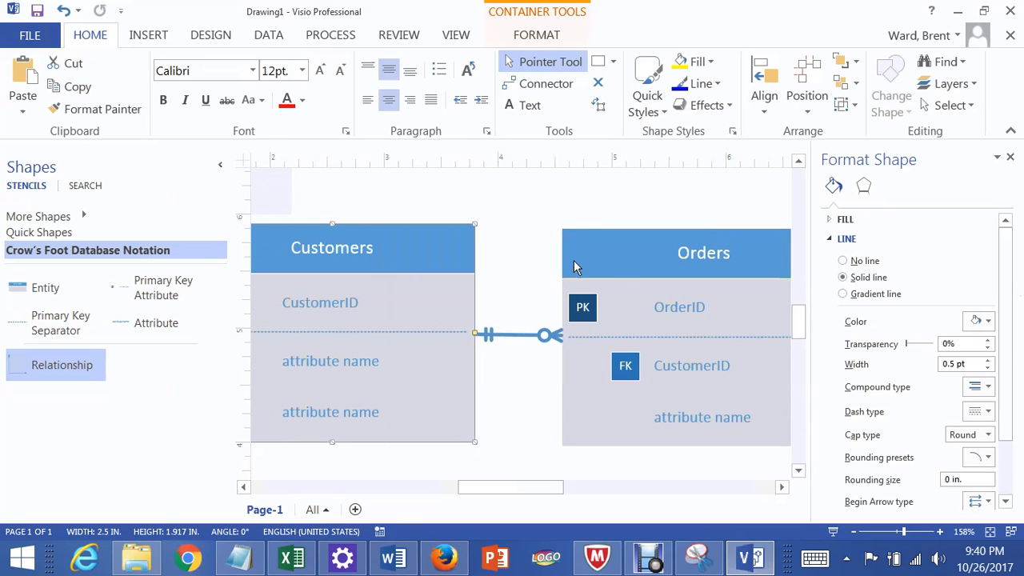
{"action": "left_click_drag", "start_coordinate": [647, 256], "coordinate": [615, 254]}
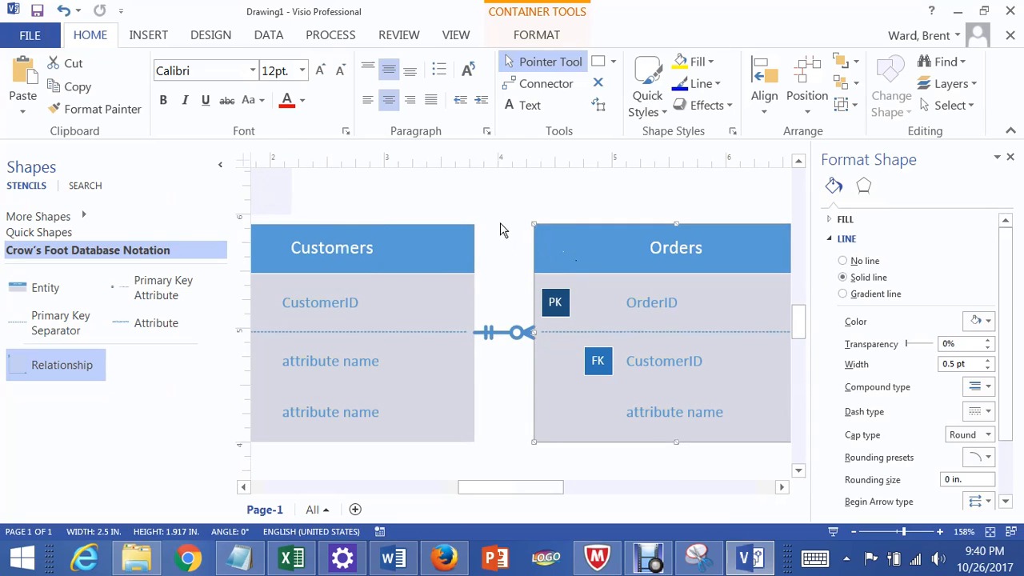
Check the attributes in the reference picture and rename the placeholder attribute below CustomerID in Orders to OrderDate
{"action": "left_click", "coordinate": [501, 214]}
{"action": "scroll", "coordinate": [606, 240], "scroll_direction": "up", "scroll_amount": 4}
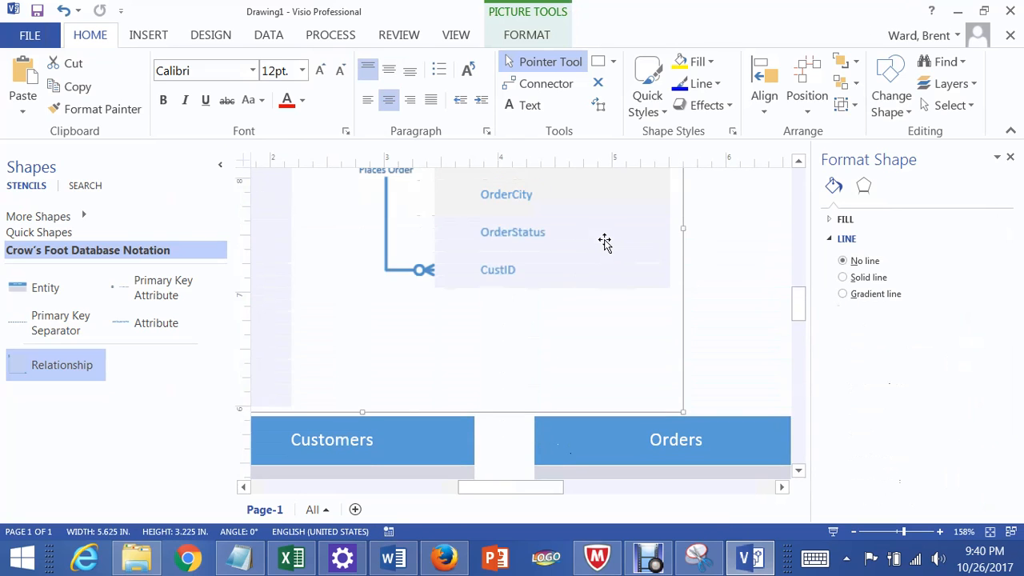
{"action": "scroll", "coordinate": [604, 242], "scroll_direction": "up", "scroll_amount": 3}
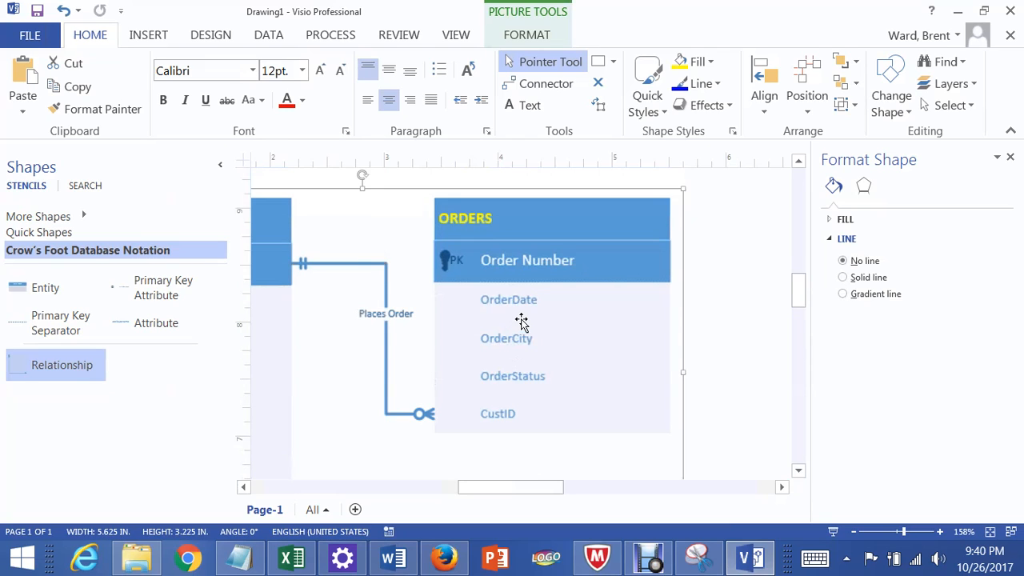
{"action": "scroll", "coordinate": [521, 321], "scroll_direction": "down", "scroll_amount": 5}
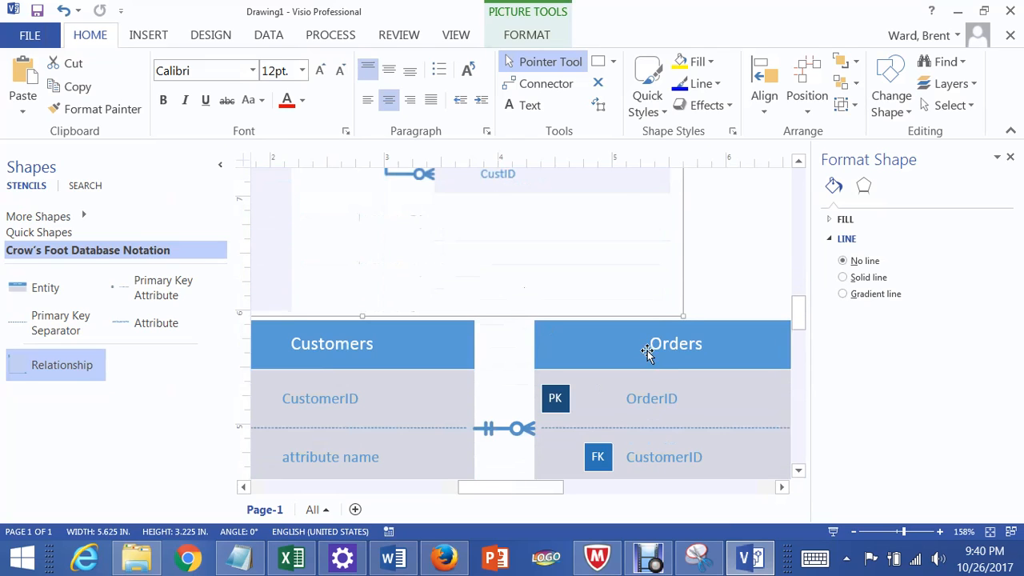
{"action": "scroll", "coordinate": [649, 354], "scroll_direction": "down", "scroll_amount": 2}
{"action": "left_click", "coordinate": [684, 415]}
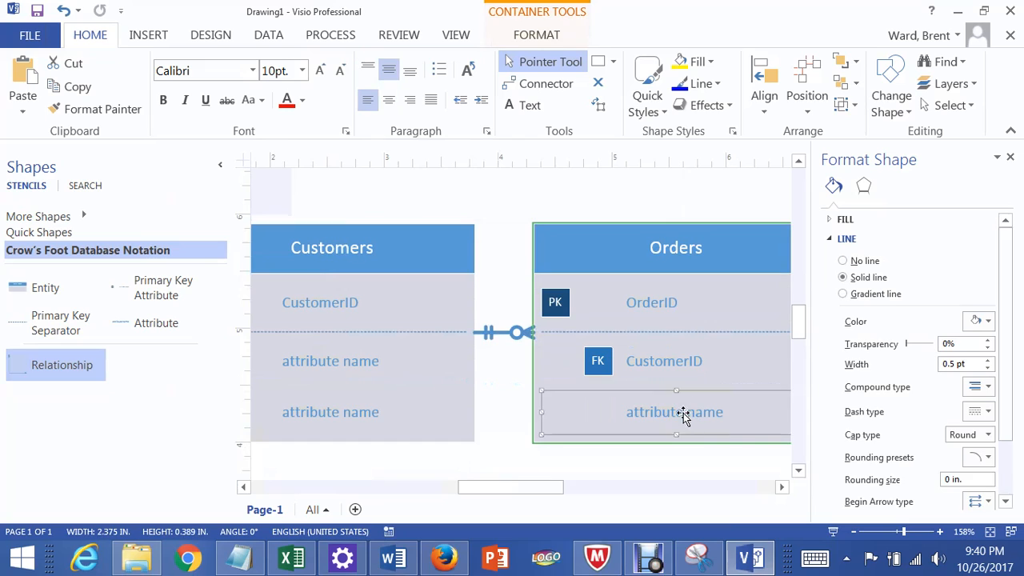
{"action": "type", "text": "Orde"}
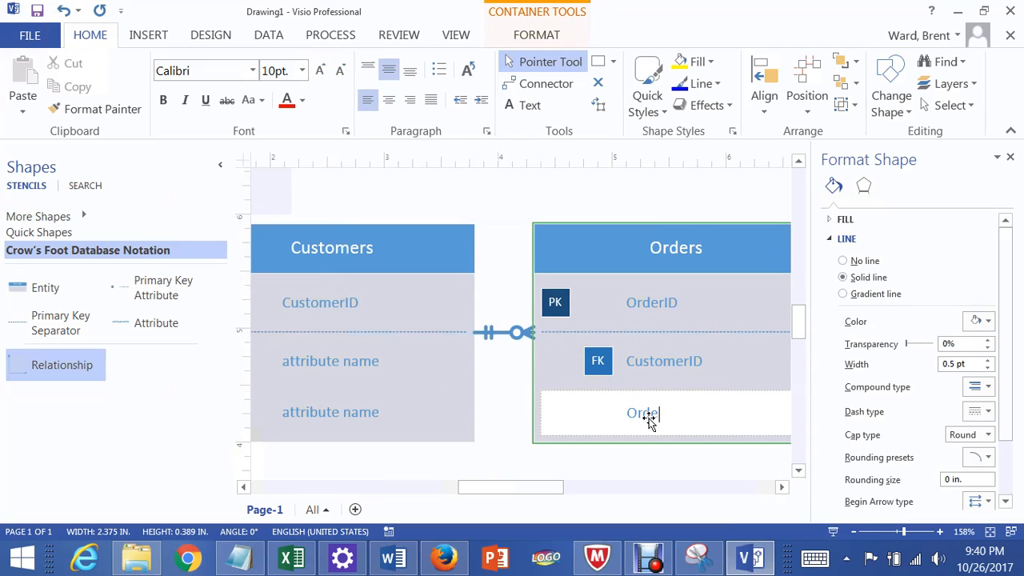
{"action": "type", "text": "rDate"}
{"action": "left_click", "coordinate": [664, 473]}
Try to extend the Orders entity downward from its lower edge
{"action": "scroll", "coordinate": [803, 347], "scroll_direction": "down", "scroll_amount": 5}
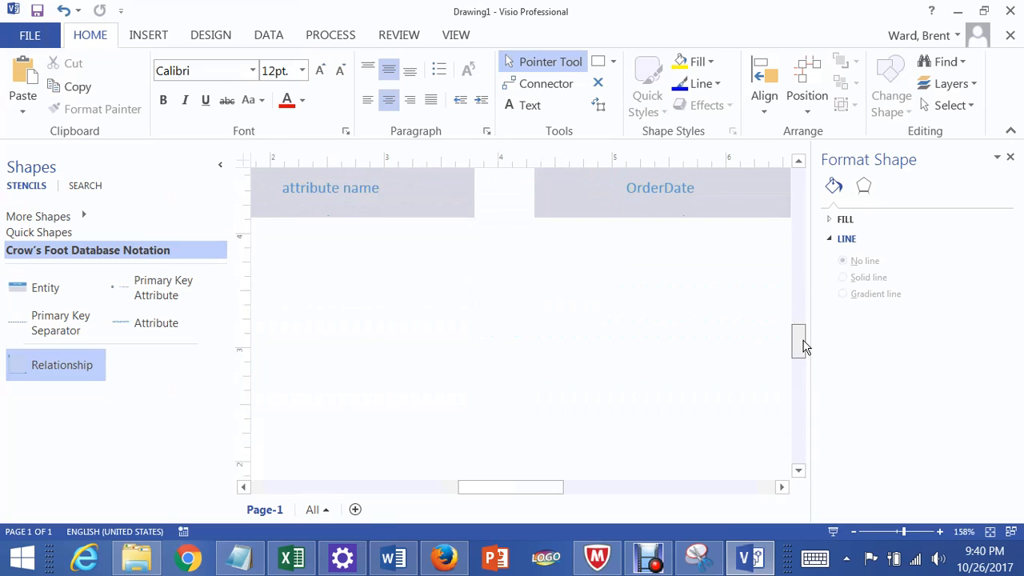
{"action": "scroll", "coordinate": [804, 346], "scroll_direction": "up", "scroll_amount": 3}
{"action": "left_click", "coordinate": [679, 318]}
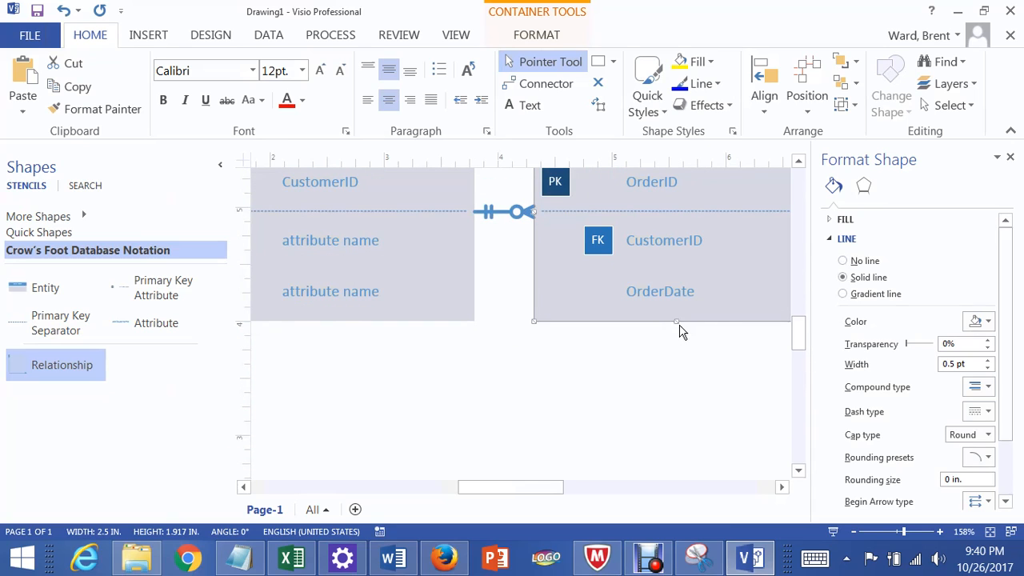
{"action": "left_click_drag", "start_coordinate": [676, 322], "coordinate": [676, 328]}
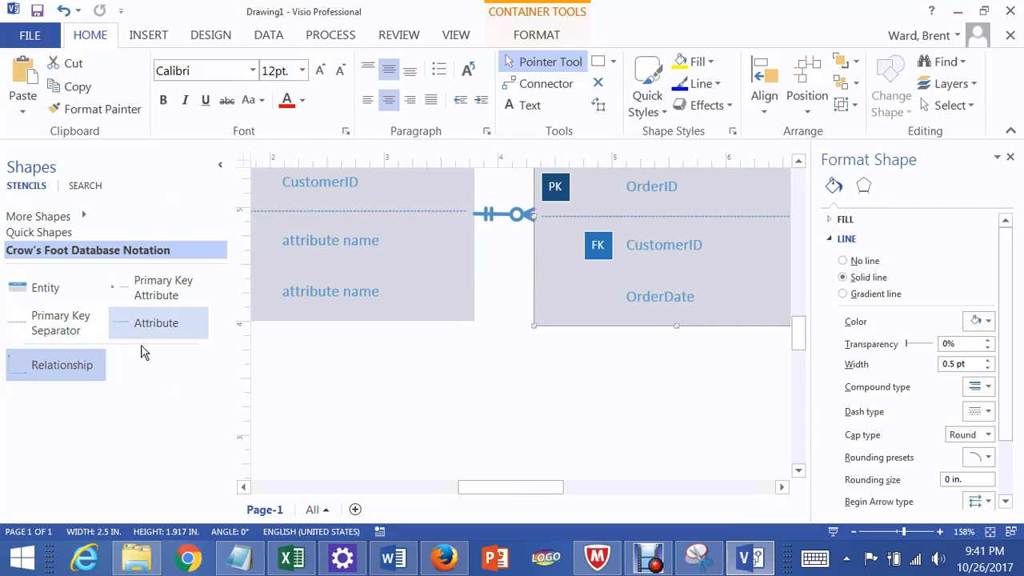
Add another attribute below OrderDate in the Orders entity and check the next attribute in the reference picture
{"action": "left_click_drag", "start_coordinate": [148, 326], "coordinate": [704, 310]}
{"action": "scroll", "coordinate": [359, 404], "scroll_direction": "up", "scroll_amount": 1}
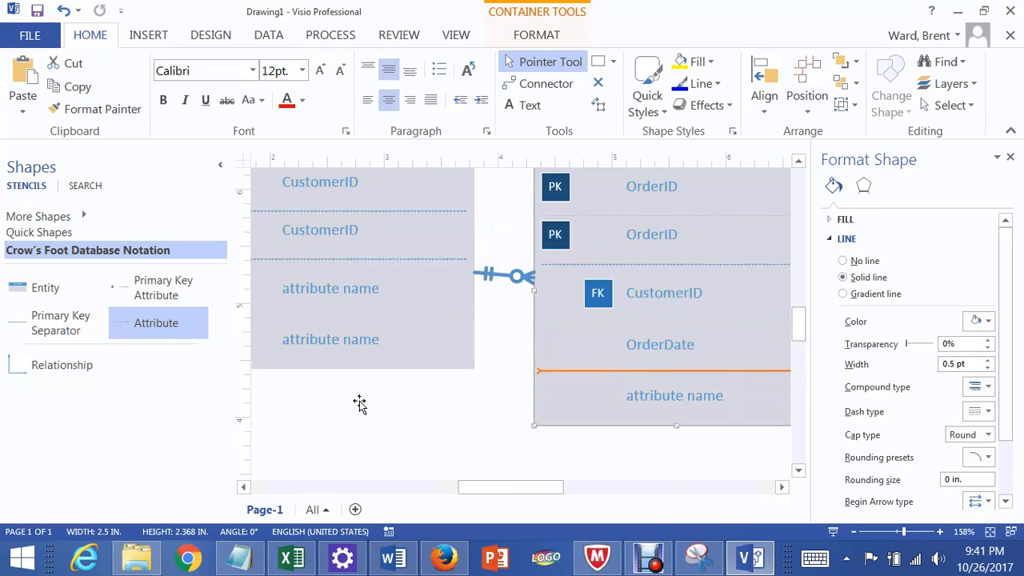
{"action": "scroll", "coordinate": [359, 404], "scroll_direction": "up", "scroll_amount": 9}
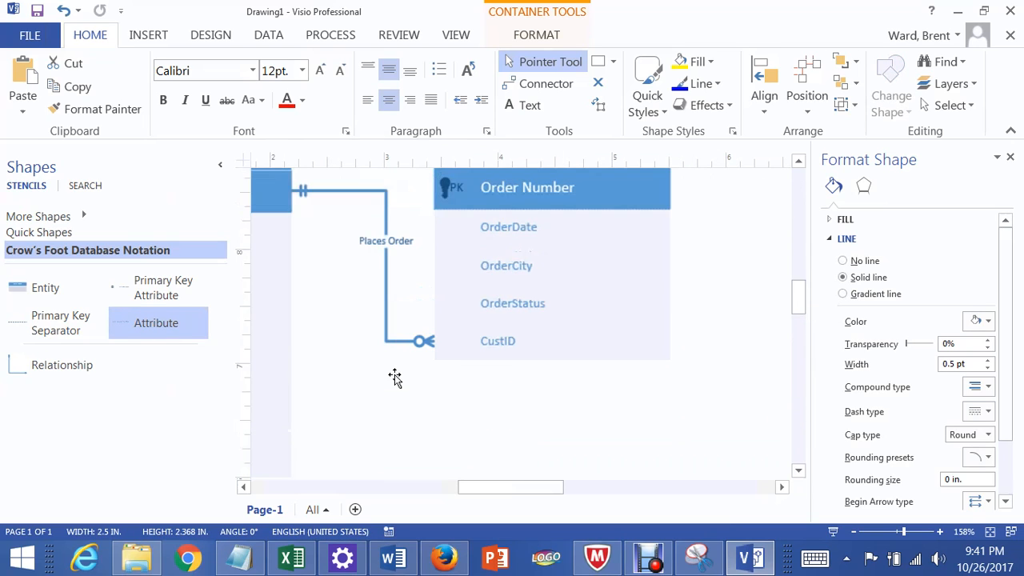
{"action": "scroll", "coordinate": [526, 325], "scroll_direction": "down", "scroll_amount": 6}
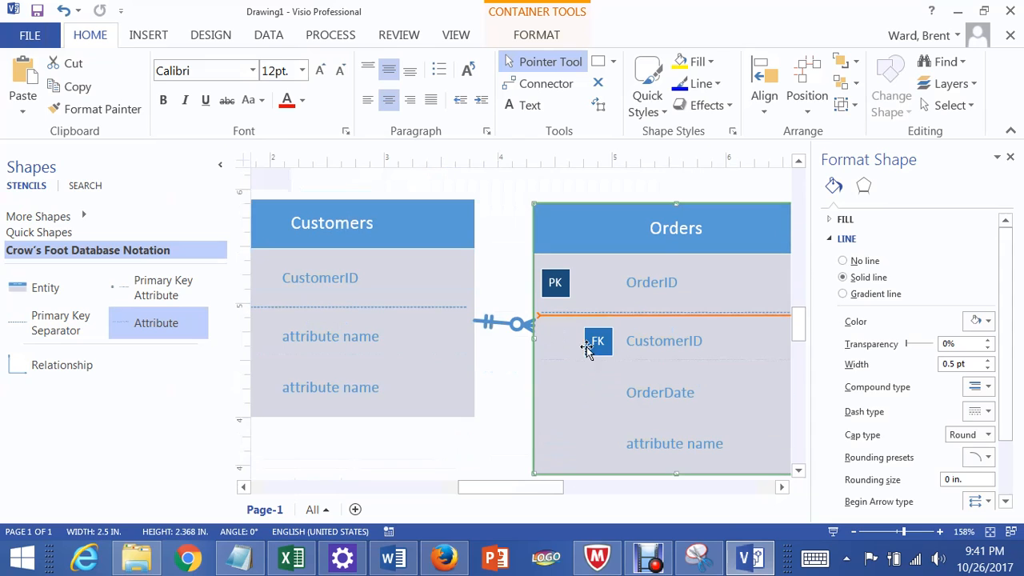
Rename the placeholder attribute below OrderDate to OrderCity
{"action": "double_click", "coordinate": [662, 448]}
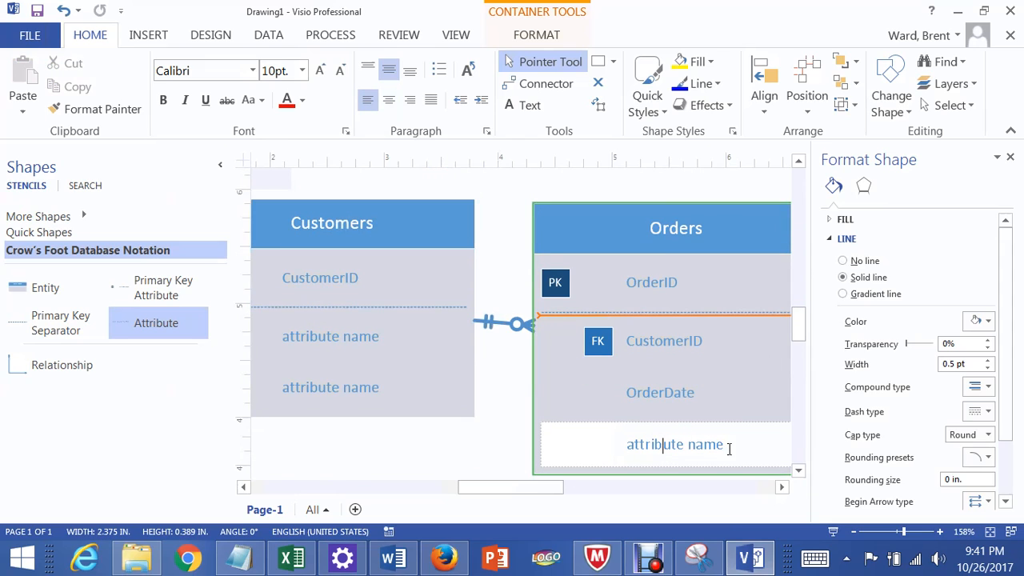
{"action": "left_click_drag", "start_coordinate": [729, 449], "coordinate": [623, 454]}
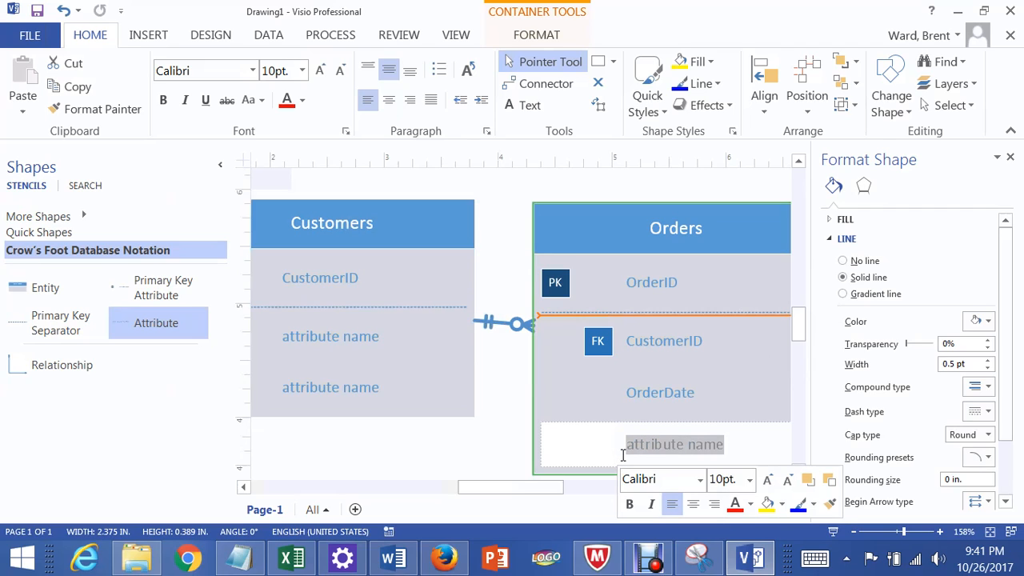
{"action": "type", "text": "Order"}
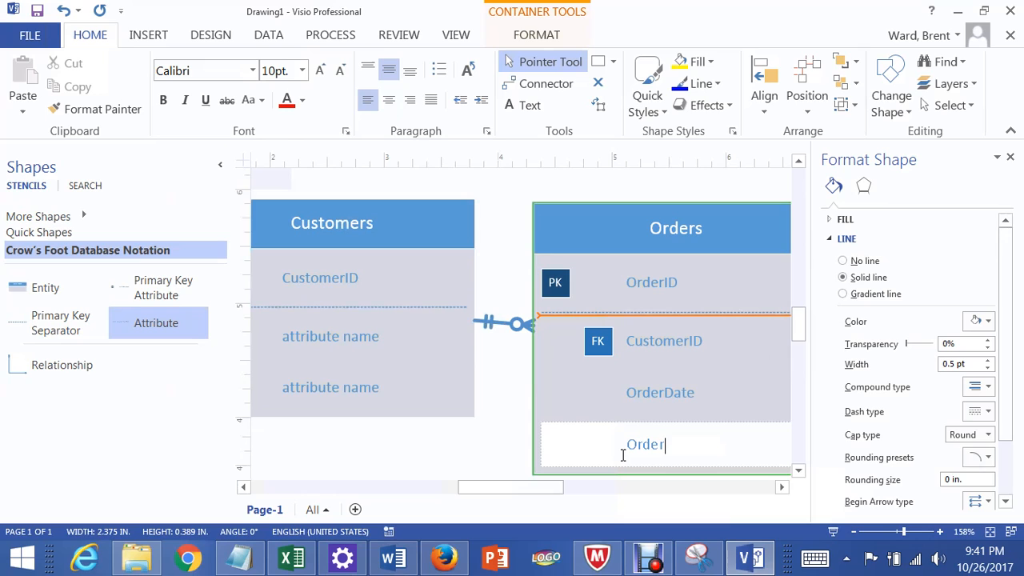
{"action": "scroll", "coordinate": [609, 416], "scroll_direction": "up", "scroll_amount": 5}
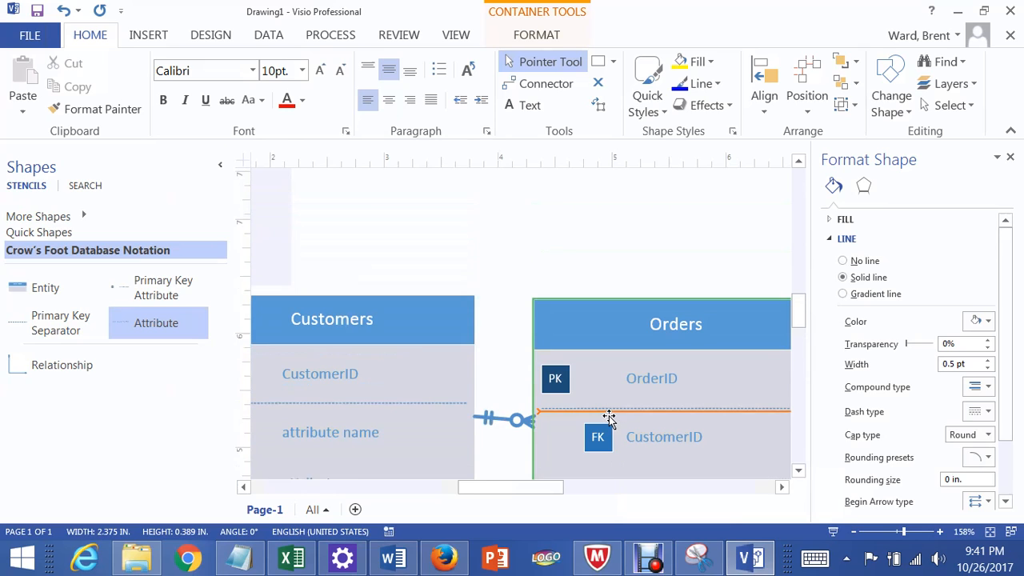
{"action": "scroll", "coordinate": [610, 415], "scroll_direction": "up", "scroll_amount": 1}
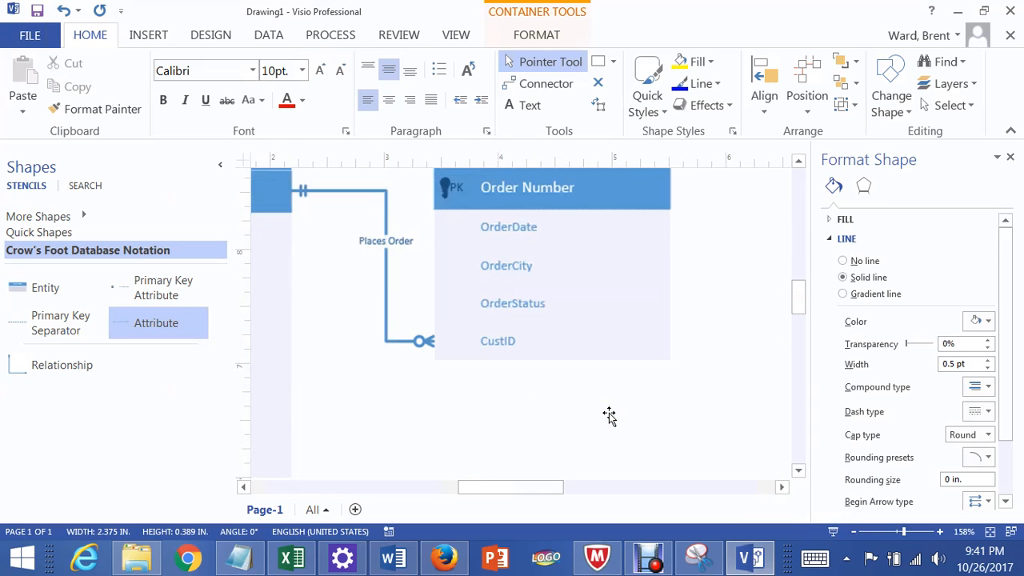
{"action": "scroll", "coordinate": [609, 415], "scroll_direction": "down", "scroll_amount": 3}
{"action": "scroll", "coordinate": [609, 415], "scroll_direction": "down", "scroll_amount": 2}
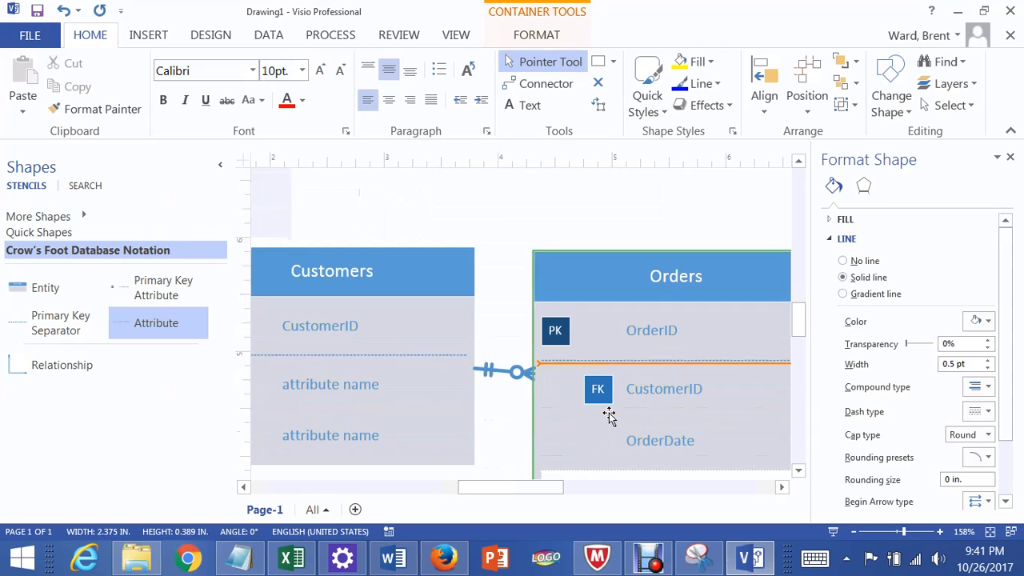
{"action": "type", "text": "Order"}
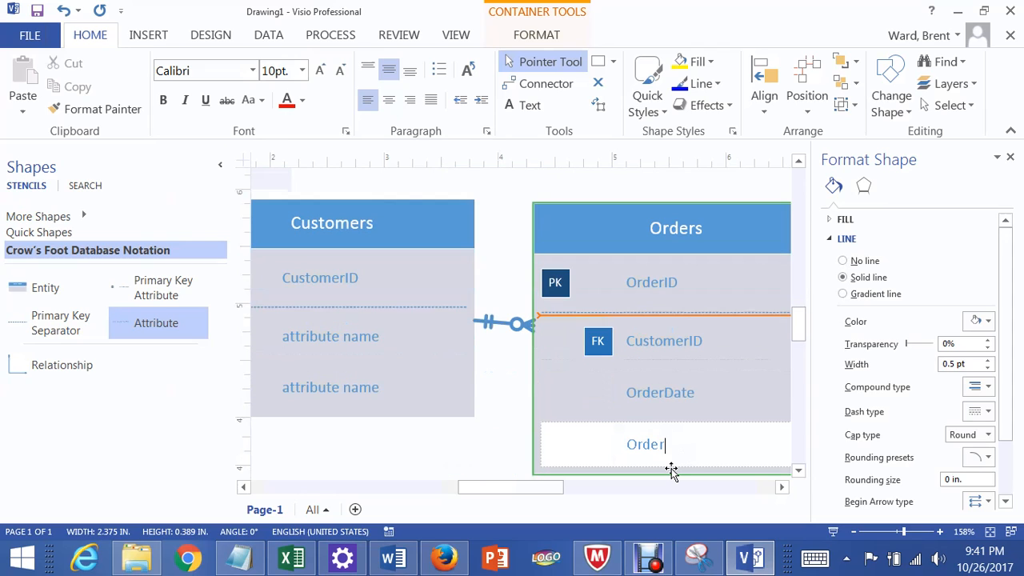
{"action": "type", "text": "City"}
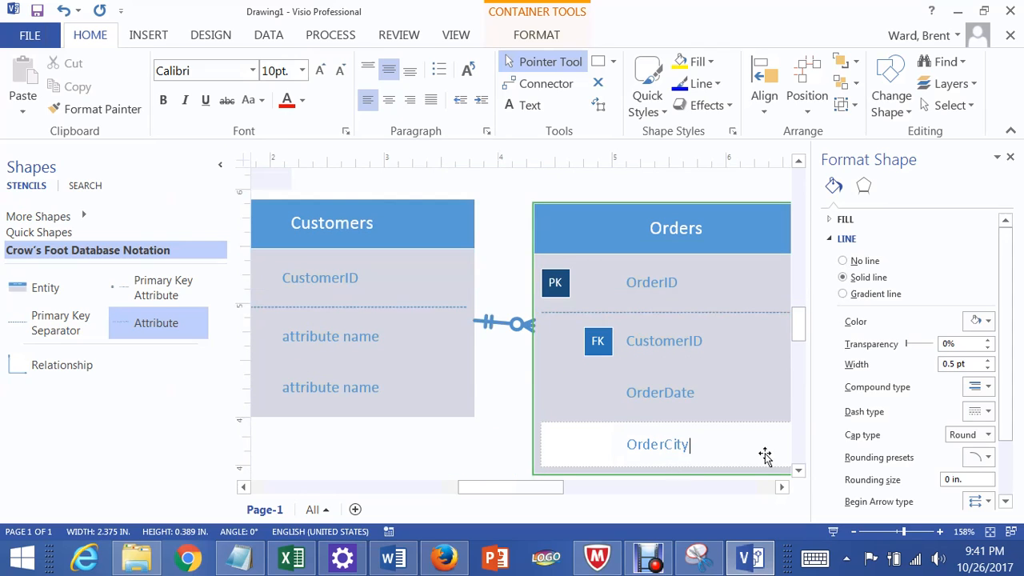
{"action": "left_click", "coordinate": [459, 468]}
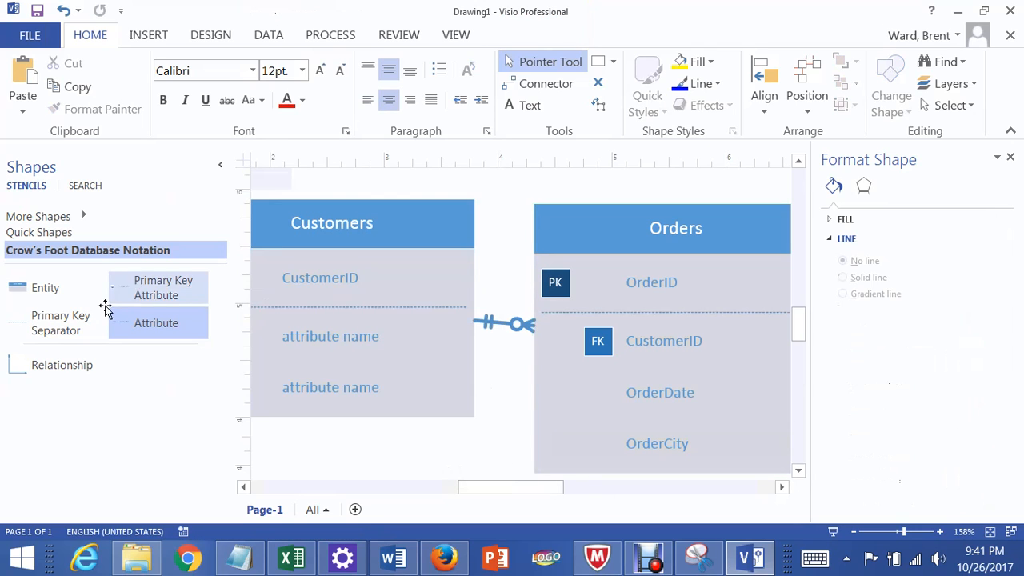
Add an attribute below OrderCity in the Orders entity and name it OrderStatus
{"action": "left_click_drag", "start_coordinate": [128, 322], "coordinate": [676, 433]}
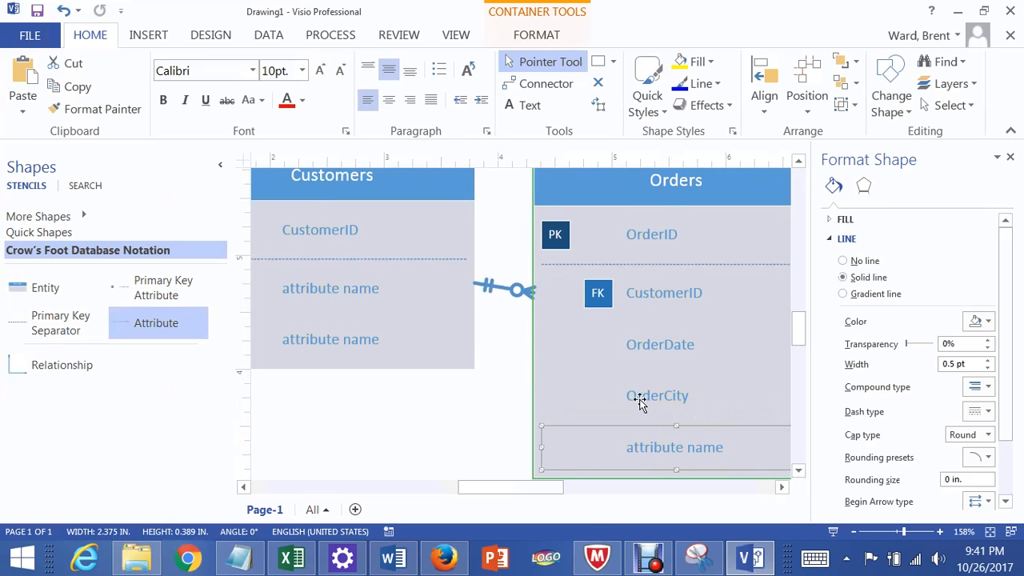
{"action": "scroll", "coordinate": [640, 400], "scroll_direction": "up", "scroll_amount": 3}
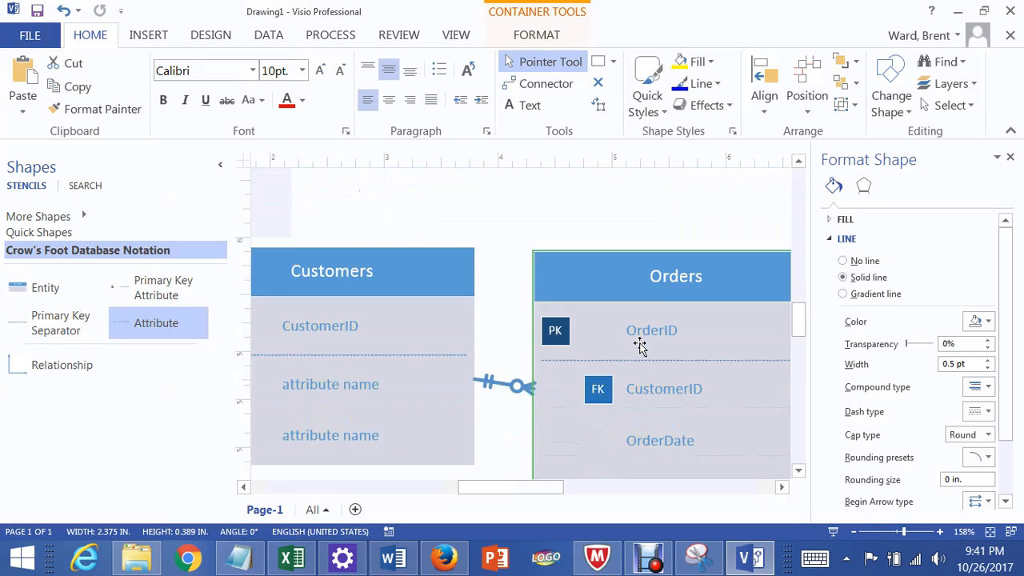
{"action": "scroll", "coordinate": [640, 344], "scroll_direction": "down", "scroll_amount": 3}
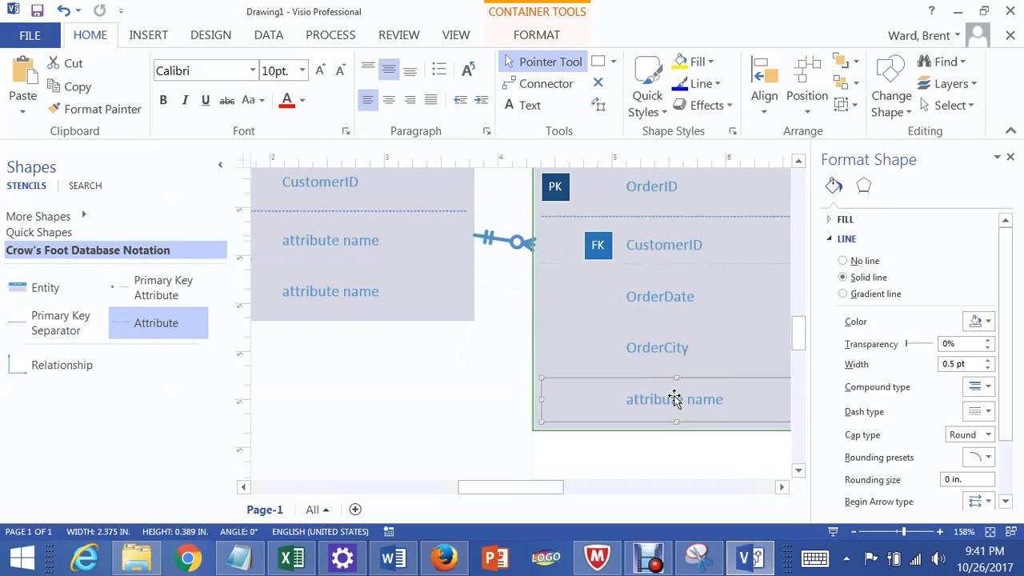
{"action": "double_click", "coordinate": [661, 399]}
{"action": "type", "text": "Ord"}
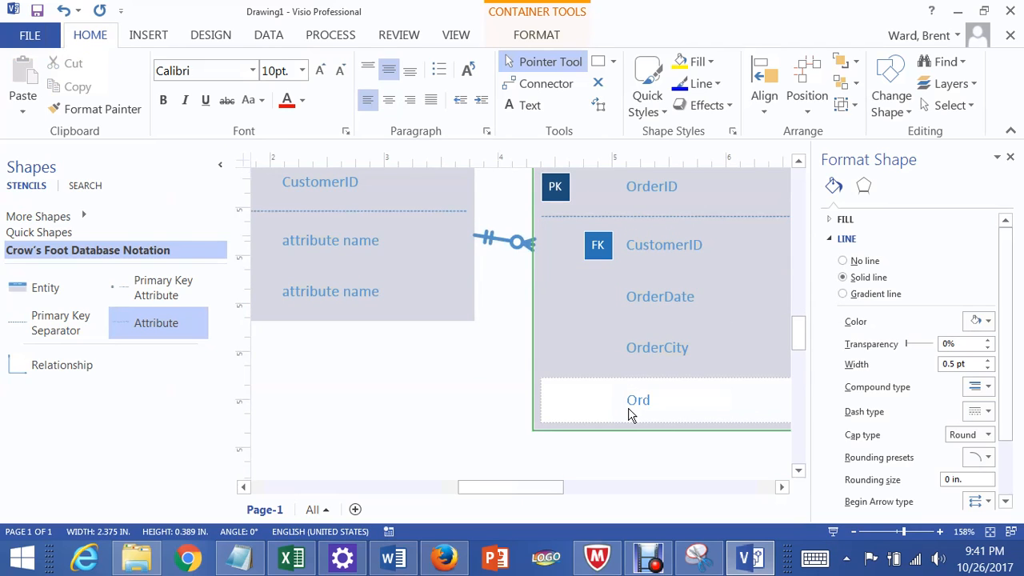
{"action": "type", "text": "erStatus"}
{"action": "left_click", "coordinate": [484, 446]}
Add another attribute below OrderStatus in the Orders entity and check the remaining Orders attributes in the reference picture
{"action": "left_click_drag", "start_coordinate": [195, 338], "coordinate": [684, 437]}
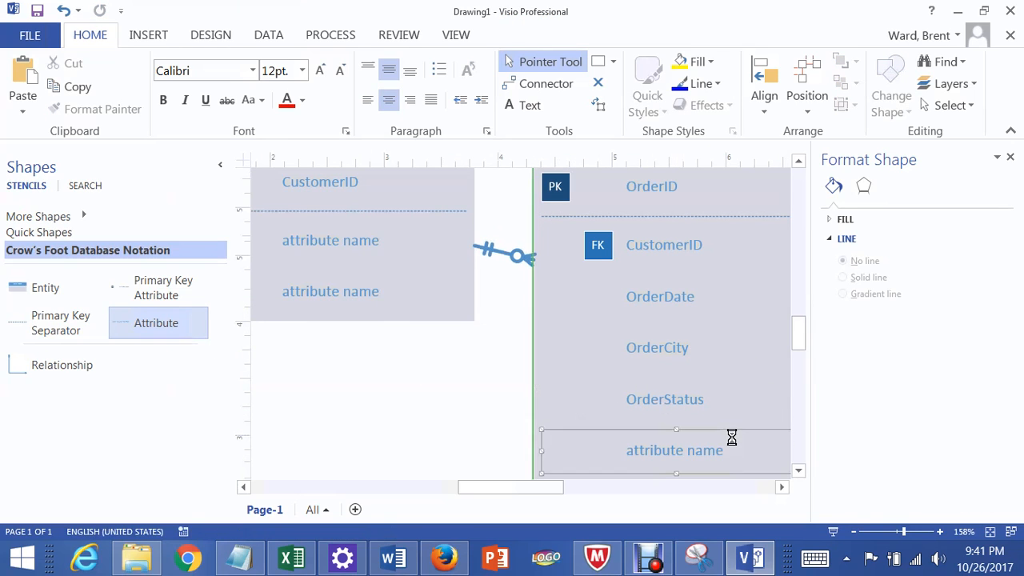
{"action": "left_click", "coordinate": [680, 455]}
{"action": "scroll", "coordinate": [396, 412], "scroll_direction": "up", "scroll_amount": 5}
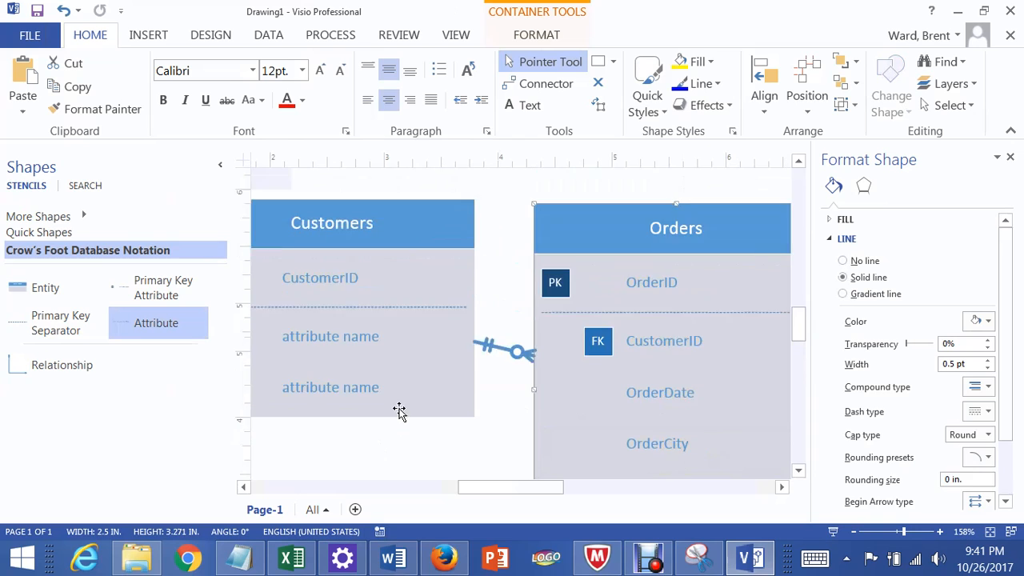
{"action": "scroll", "coordinate": [518, 334], "scroll_direction": "up", "scroll_amount": 2}
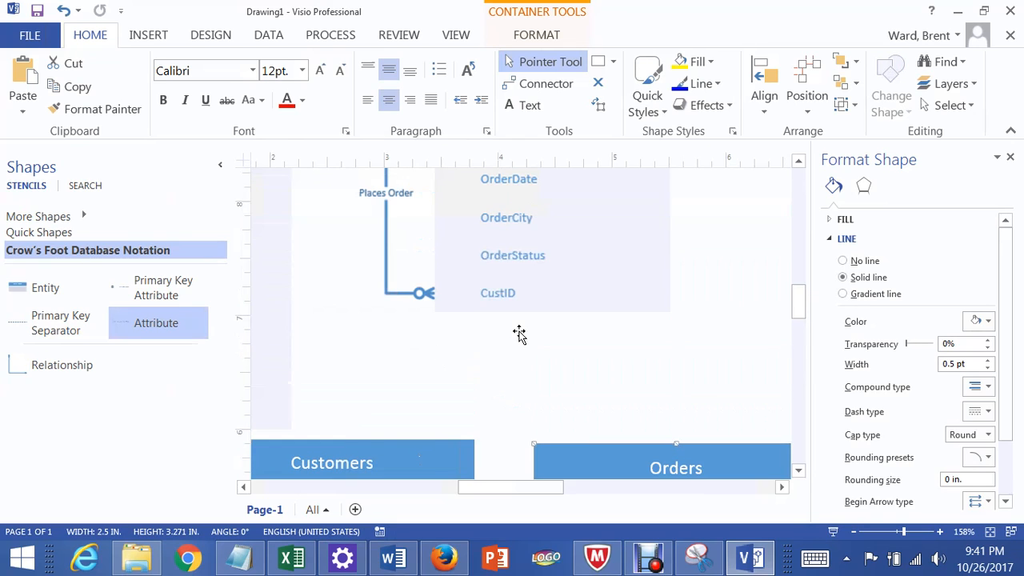
{"action": "scroll", "coordinate": [518, 334], "scroll_direction": "up", "scroll_amount": 2}
{"action": "scroll", "coordinate": [520, 332], "scroll_direction": "down", "scroll_amount": 2}
{"action": "scroll", "coordinate": [520, 331], "scroll_direction": "down", "scroll_amount": 7}
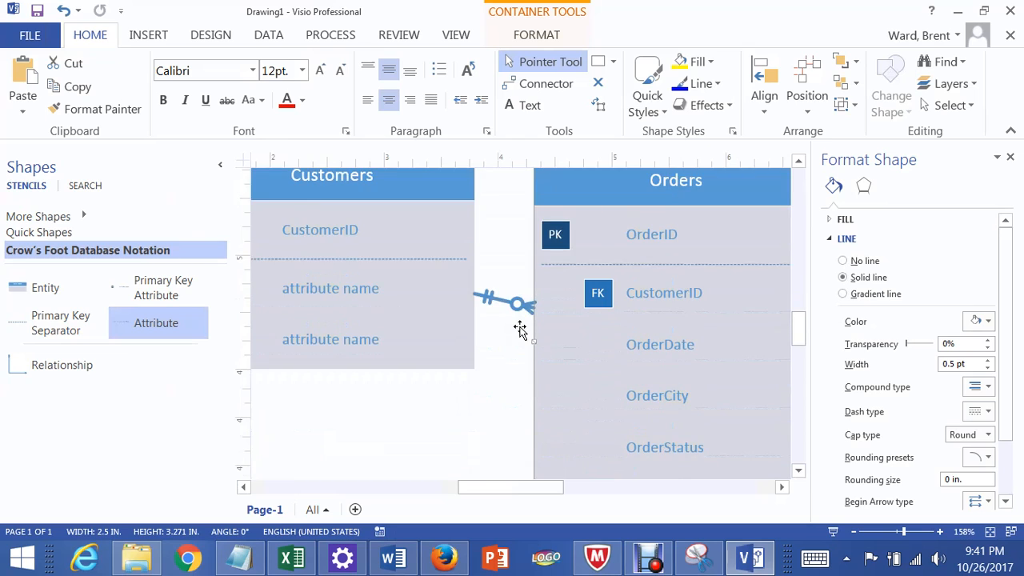
Move the CustomerID foreign key attribute directly below OrderStatus in Orders and compare the attribute order with the reference picture
{"action": "left_click_drag", "start_coordinate": [638, 322], "coordinate": [682, 250]}
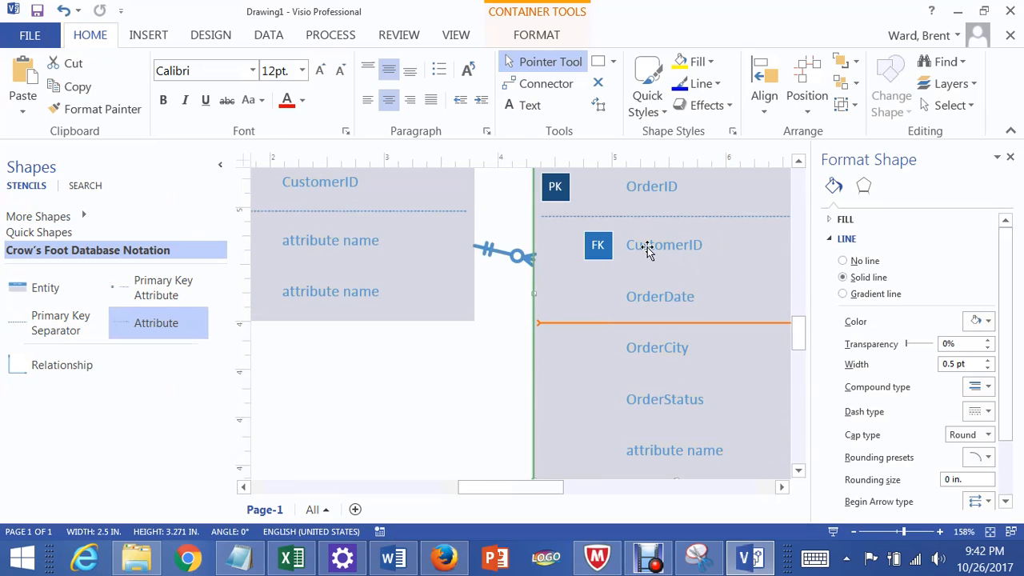
{"action": "left_click", "coordinate": [614, 247]}
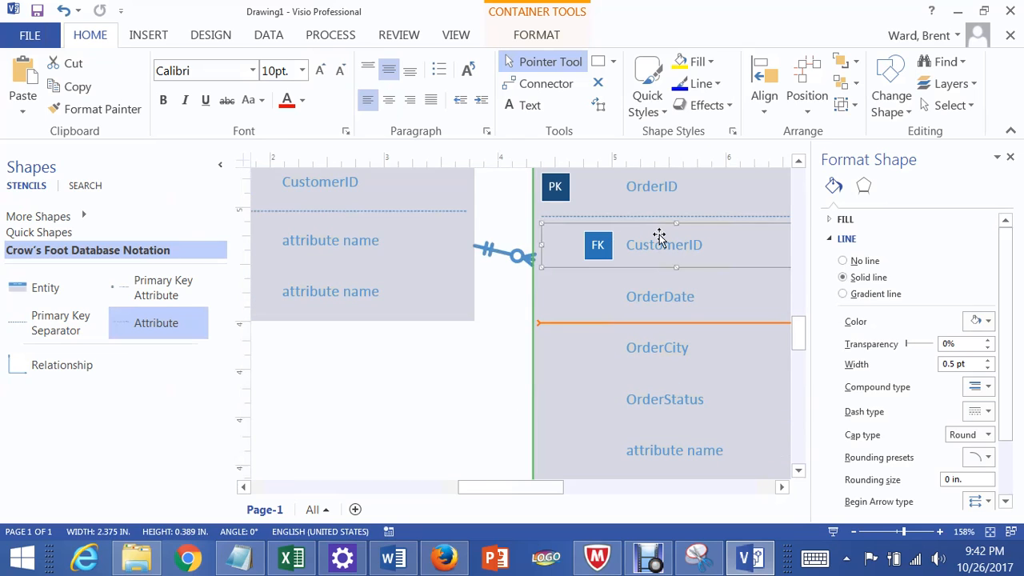
{"action": "left_click_drag", "start_coordinate": [659, 232], "coordinate": [743, 428]}
{"action": "left_click", "coordinate": [668, 489]}
{"action": "scroll", "coordinate": [656, 428], "scroll_direction": "up", "scroll_amount": 3}
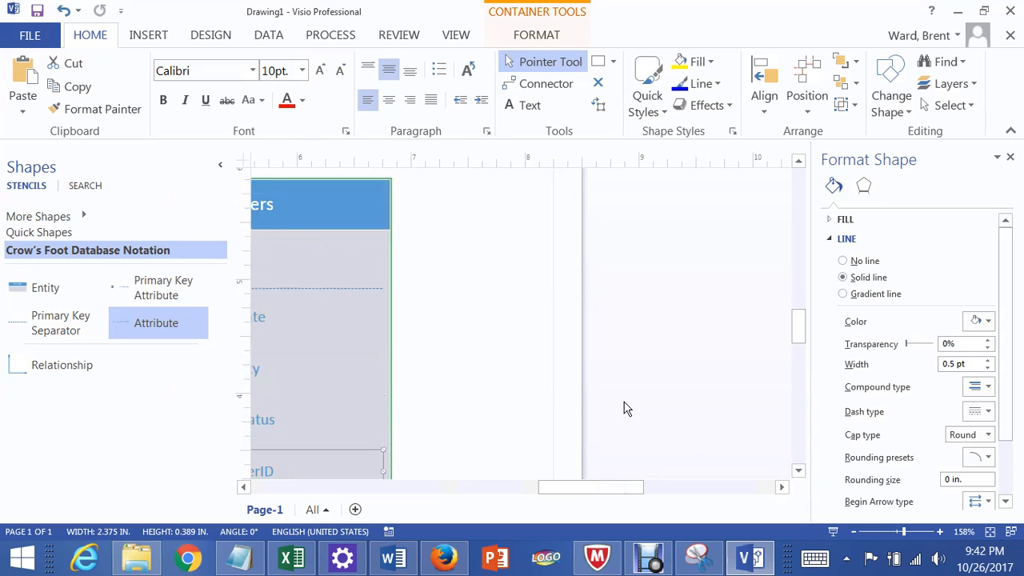
{"action": "left_click_drag", "start_coordinate": [583, 487], "coordinate": [532, 486]}
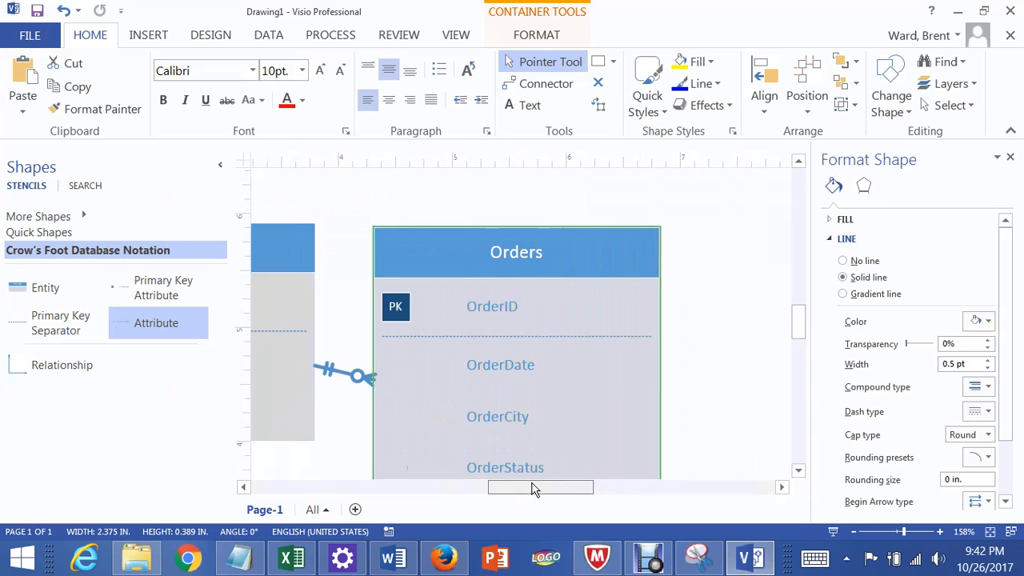
{"action": "scroll", "coordinate": [738, 394], "scroll_direction": "down", "scroll_amount": 1}
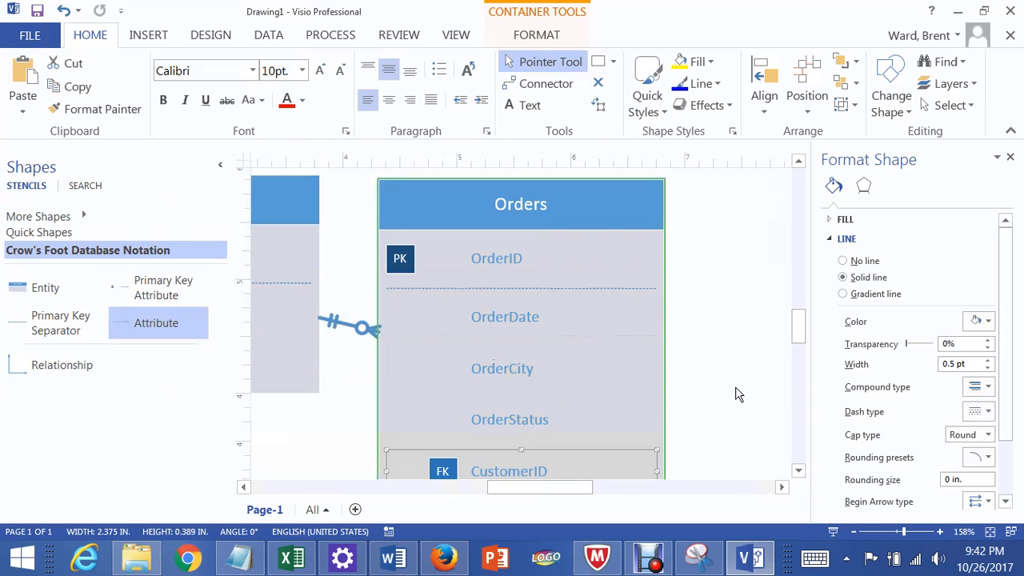
{"action": "scroll", "coordinate": [738, 393], "scroll_direction": "down", "scroll_amount": 2}
{"action": "scroll", "coordinate": [738, 389], "scroll_direction": "up", "scroll_amount": 6}
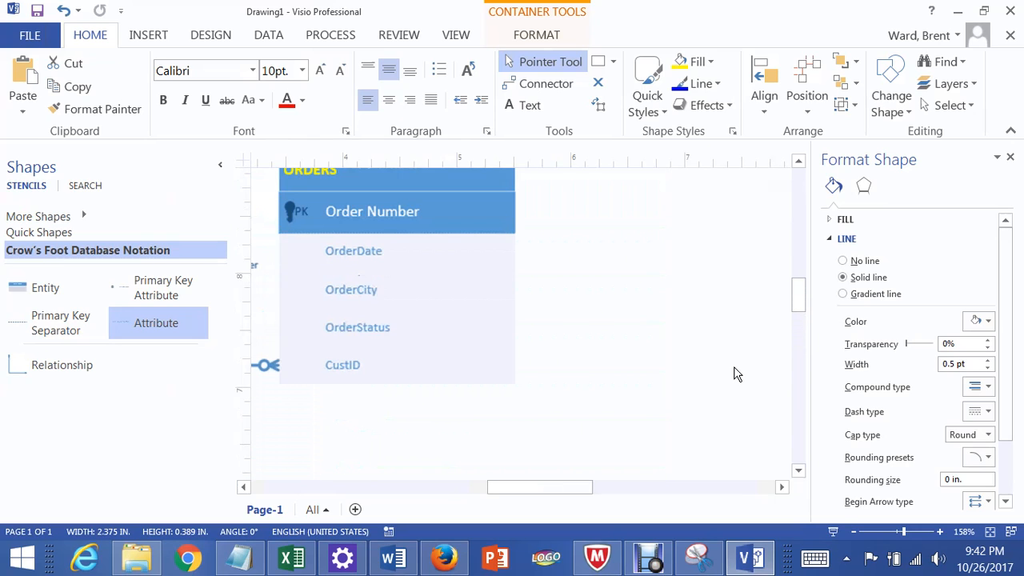
{"action": "scroll", "coordinate": [736, 375], "scroll_direction": "down", "scroll_amount": 6}
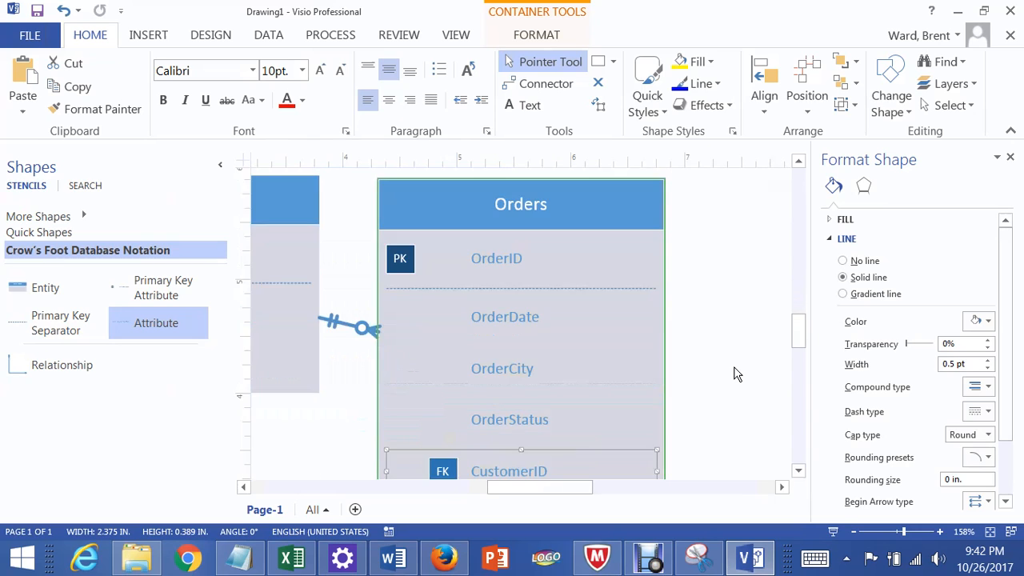
Cut the unused placeholder attribute below CustomerID from the Orders entity
{"action": "left_click", "coordinate": [594, 373]}
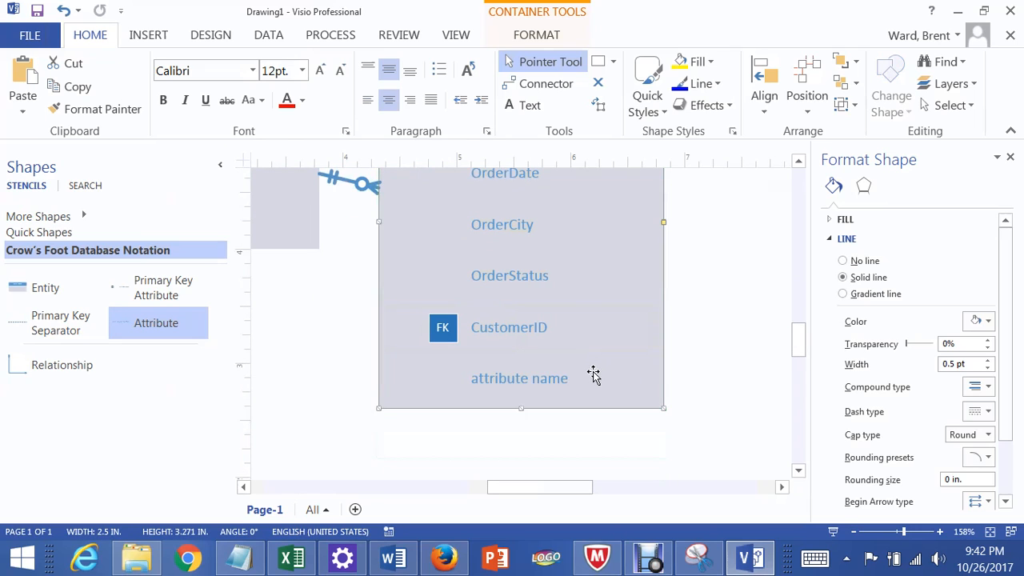
{"action": "left_click", "coordinate": [543, 380]}
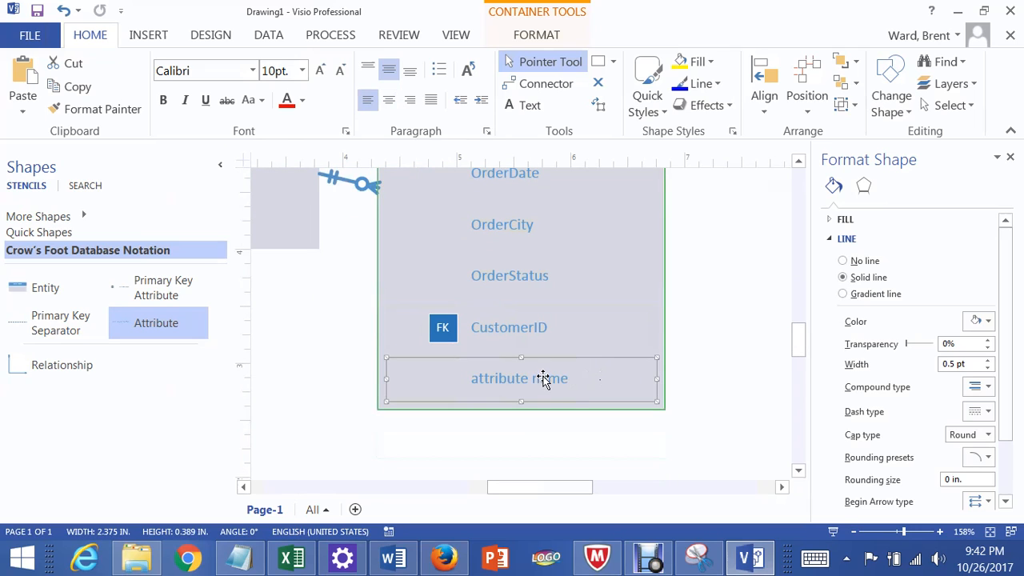
{"action": "right_click", "coordinate": [597, 358]}
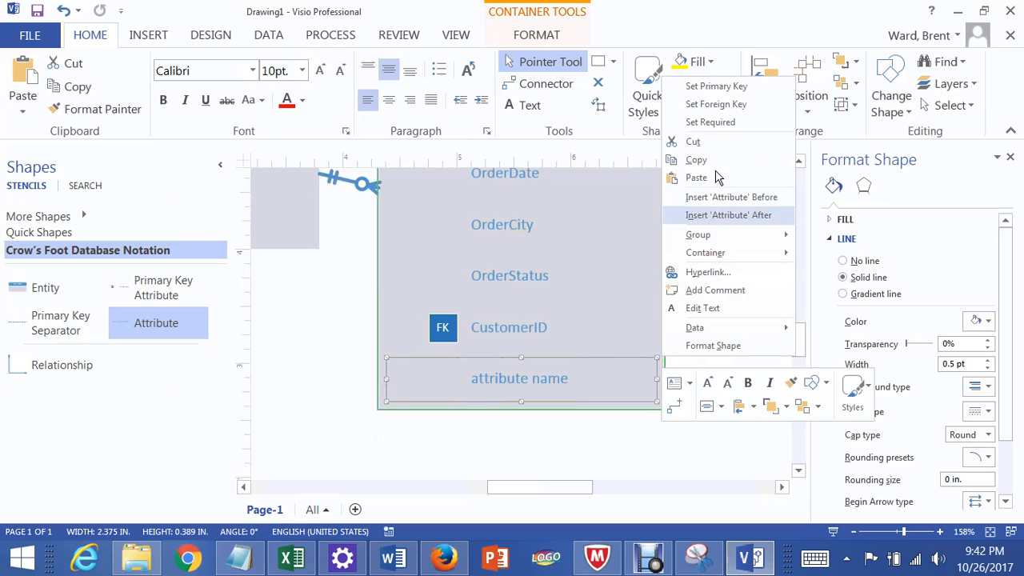
{"action": "left_click", "coordinate": [694, 142]}
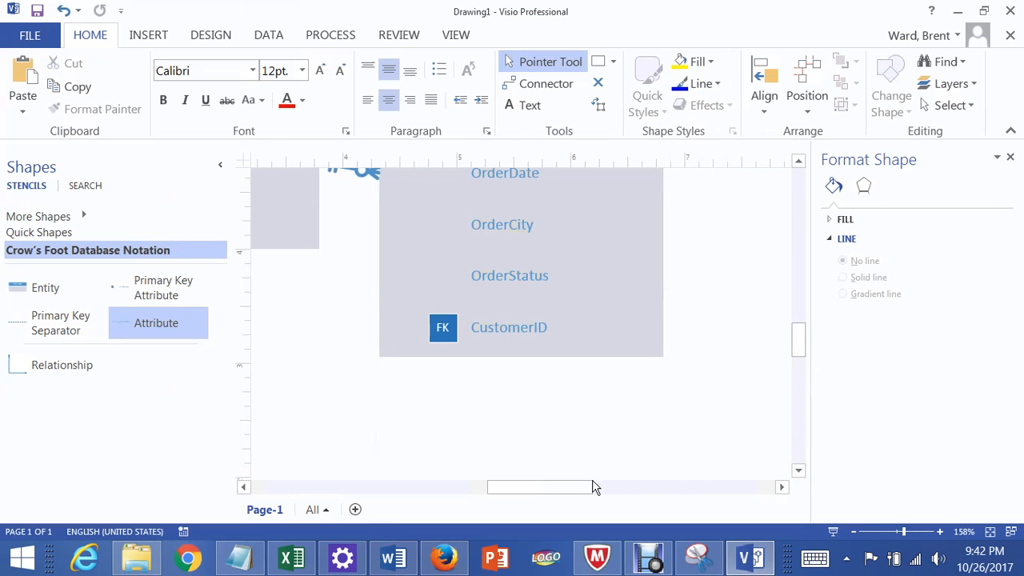
Name the first placeholder attribute below CustomerID in the Customers entity CustomerFirstname, following the reference picture
{"action": "left_click_drag", "start_coordinate": [593, 487], "coordinate": [528, 419]}
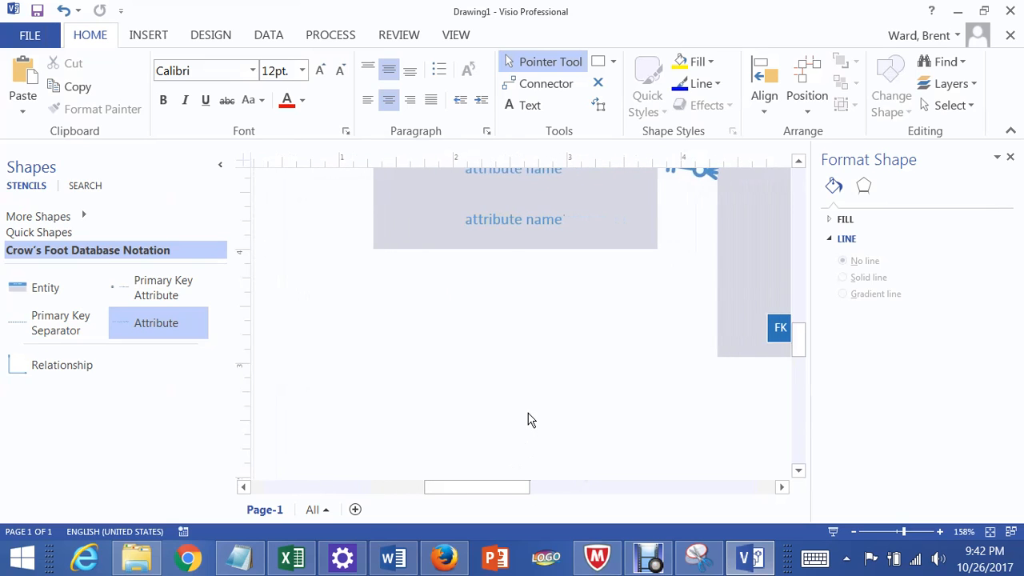
{"action": "scroll", "coordinate": [528, 419], "scroll_direction": "up", "scroll_amount": 3}
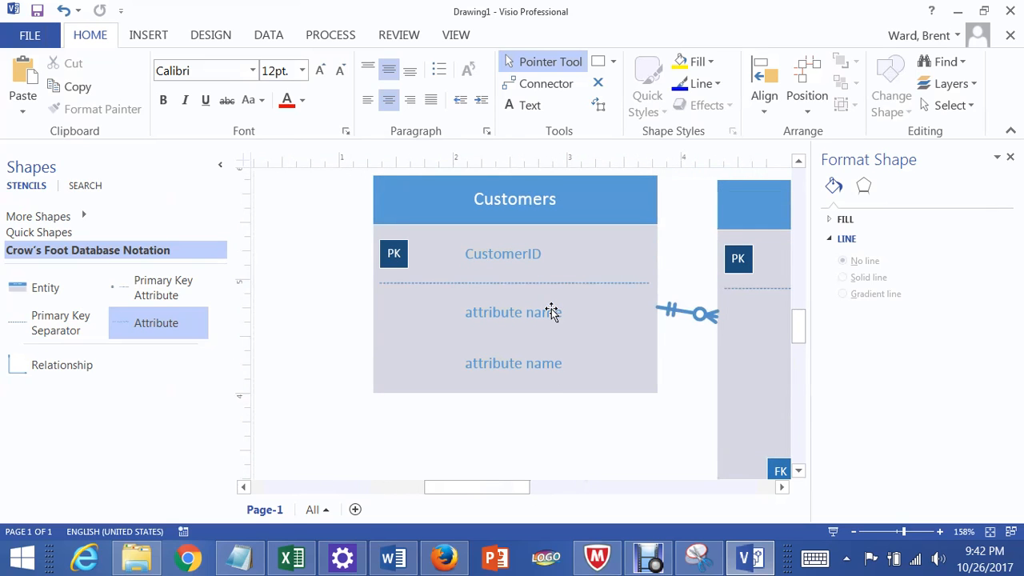
{"action": "left_click", "coordinate": [552, 309]}
{"action": "scroll", "coordinate": [558, 336], "scroll_direction": "up", "scroll_amount": 5}
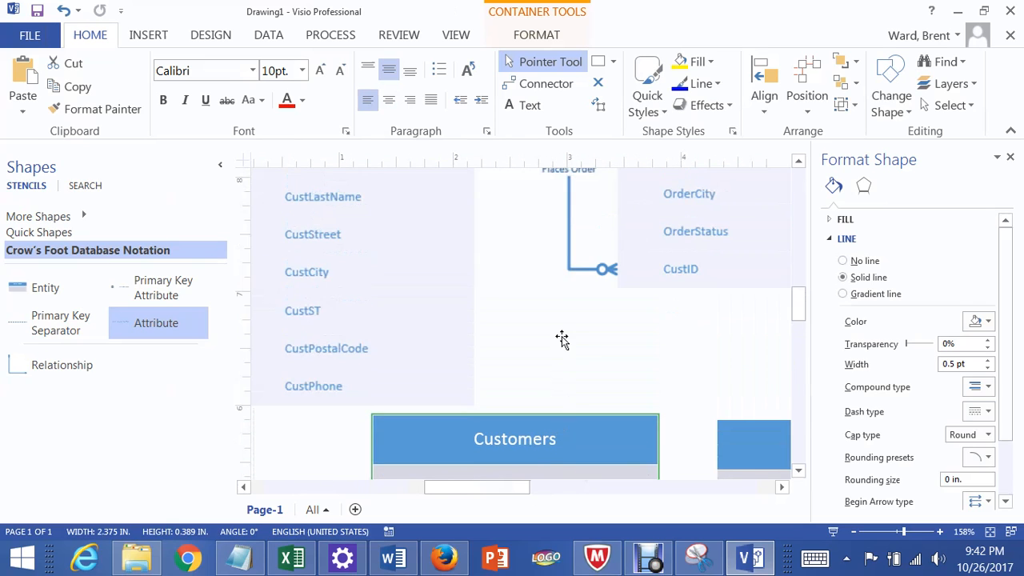
{"action": "scroll", "coordinate": [561, 339], "scroll_direction": "up", "scroll_amount": 1}
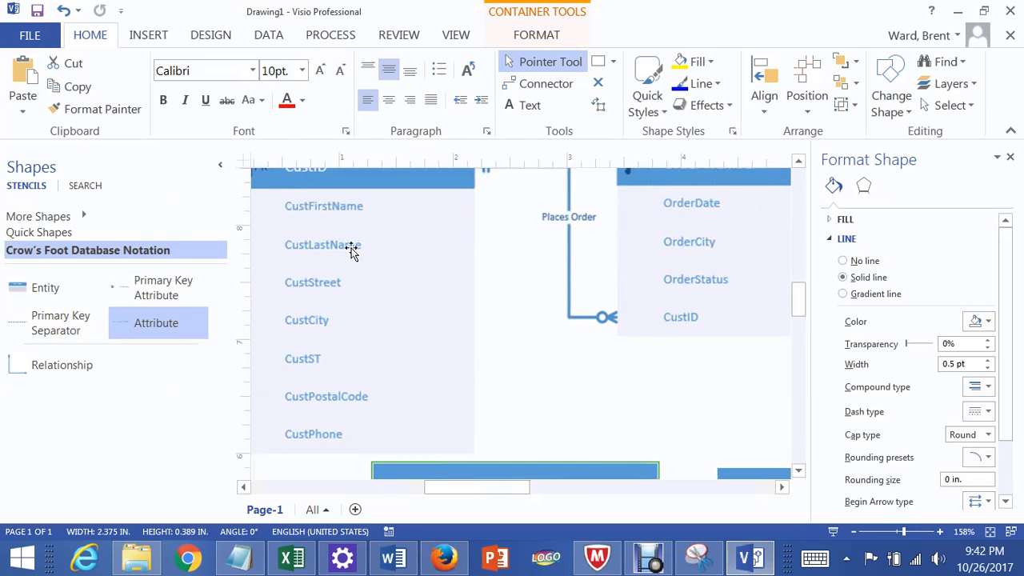
{"action": "scroll", "coordinate": [520, 293], "scroll_direction": "down", "scroll_amount": 4}
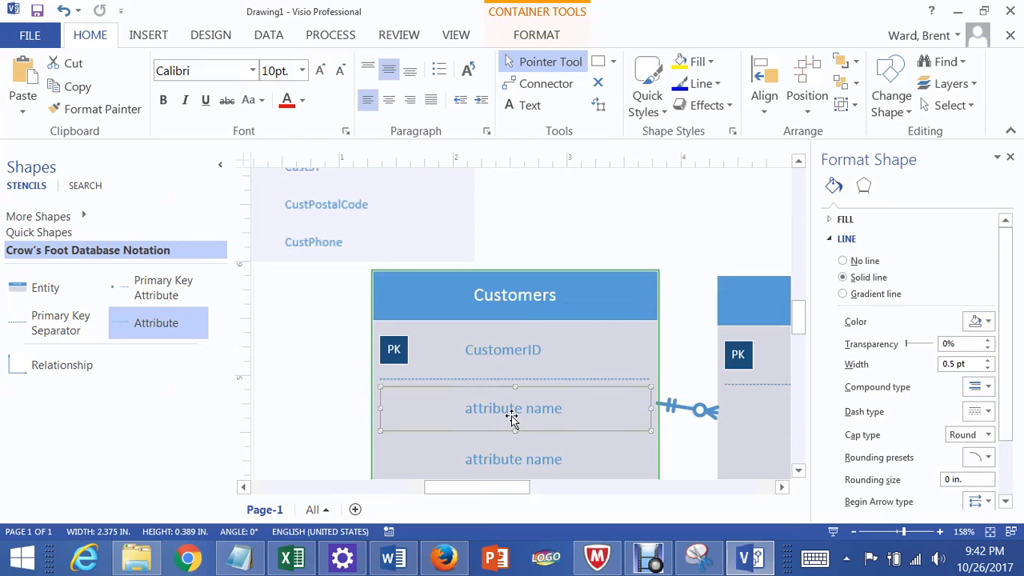
{"action": "double_click", "coordinate": [520, 411]}
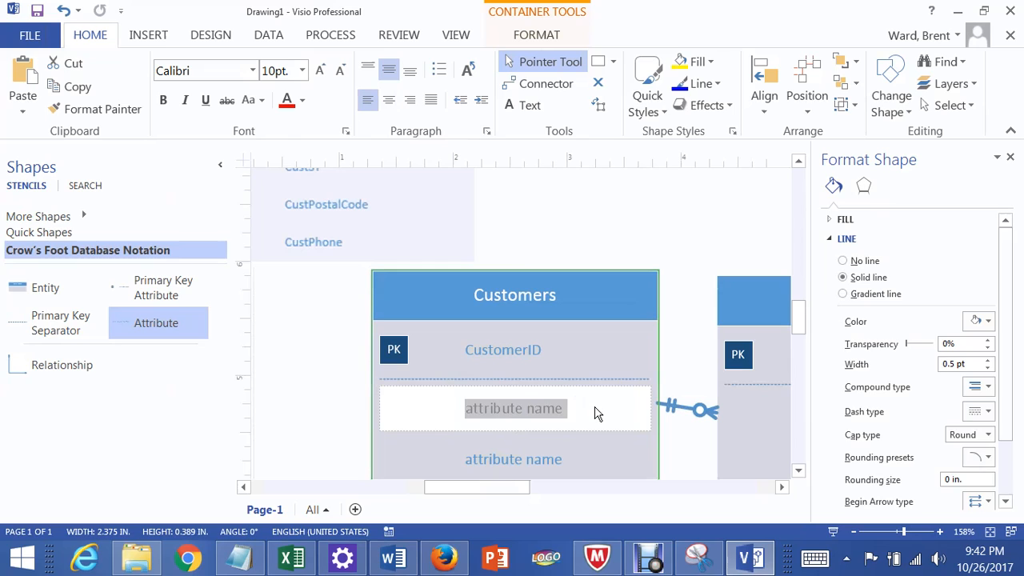
{"action": "type", "text": "CustomerFirstname"}
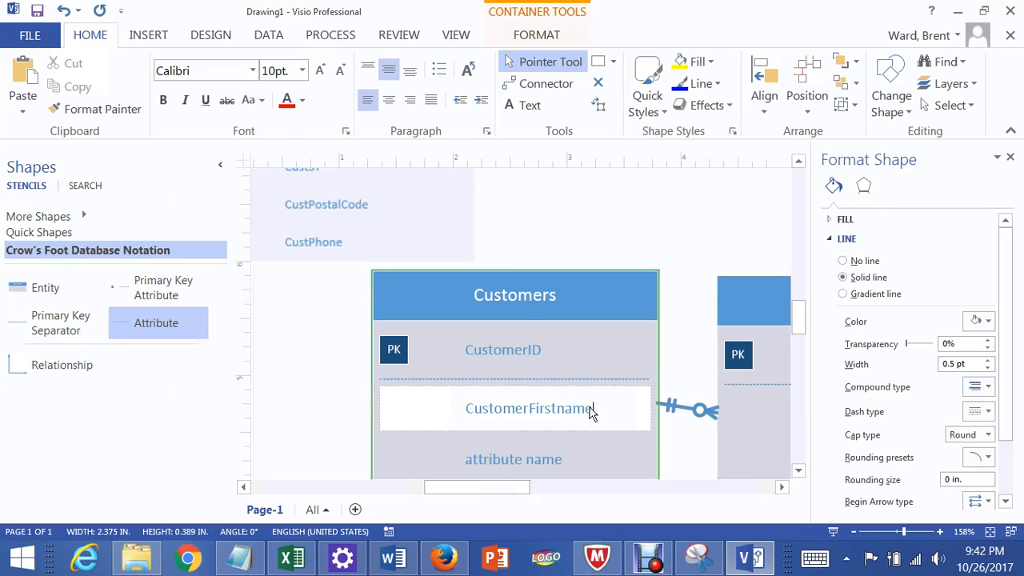
{"action": "left_click", "coordinate": [535, 456]}
{"action": "scroll", "coordinate": [528, 298], "scroll_direction": "up", "scroll_amount": 4}
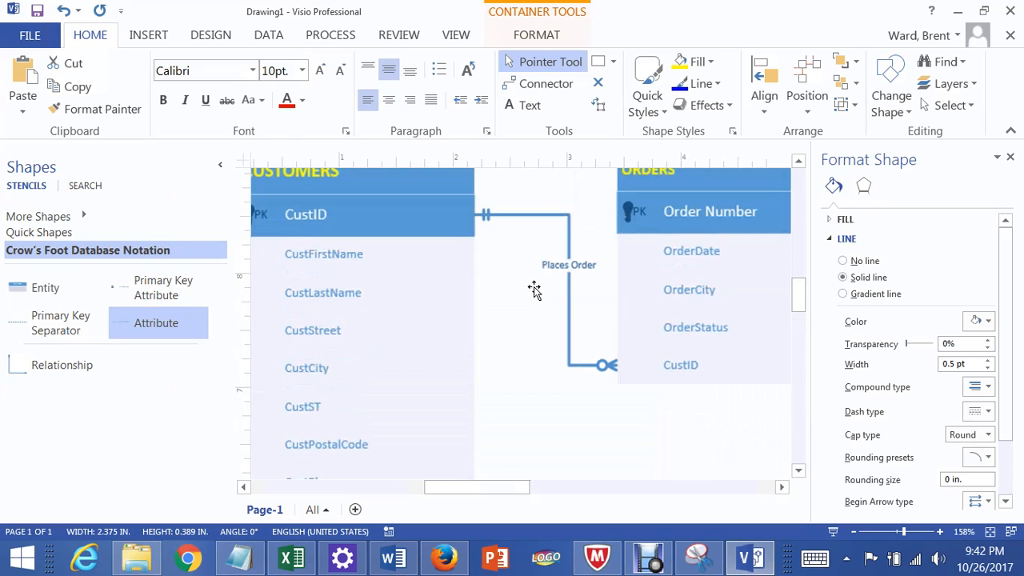
{"action": "scroll", "coordinate": [524, 297], "scroll_direction": "down", "scroll_amount": 3}
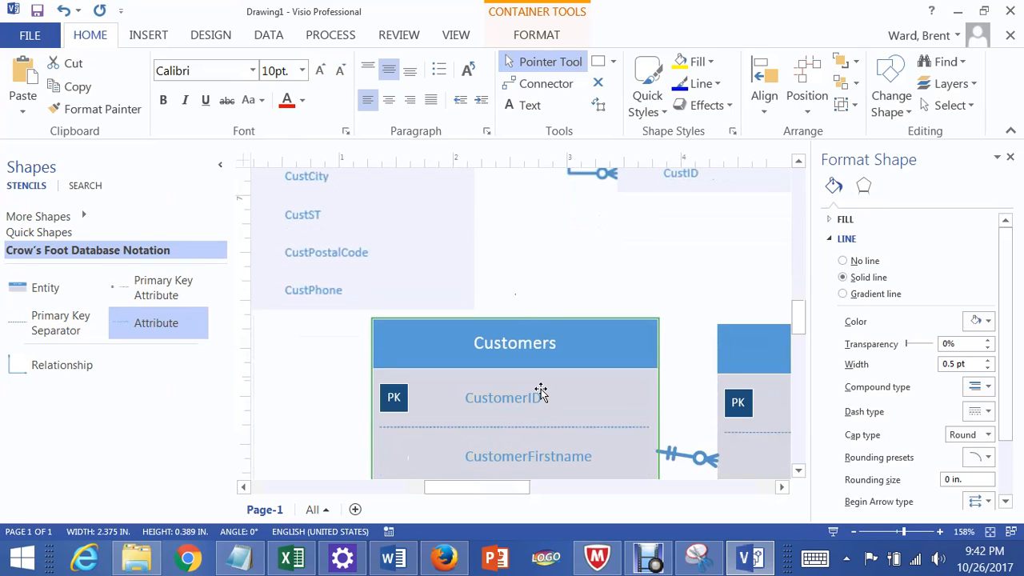
{"action": "scroll", "coordinate": [542, 395], "scroll_direction": "down", "scroll_amount": 2}
{"action": "left_click", "coordinate": [539, 404]}
{"action": "type", "text": "Custopmer"}
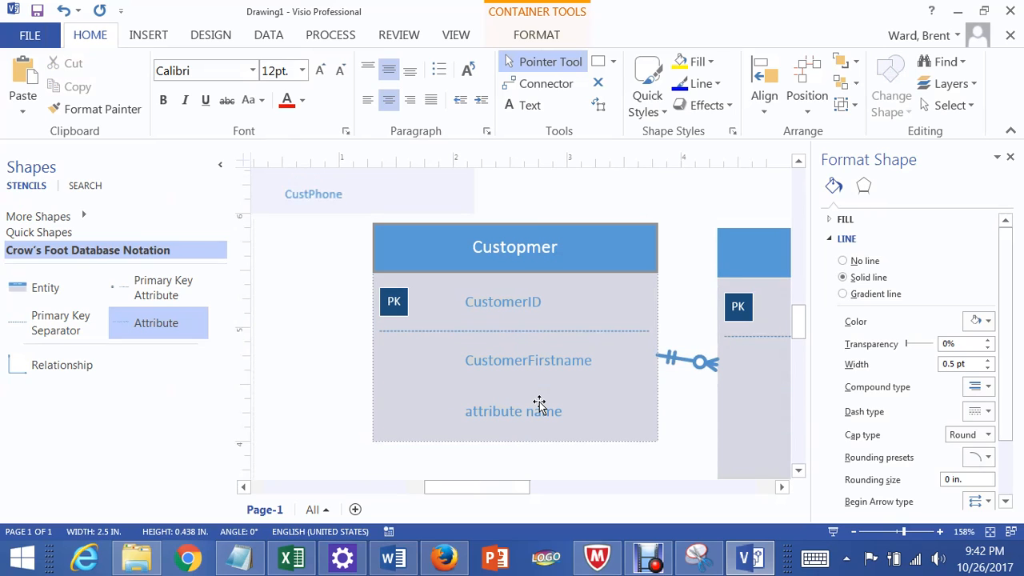
{"action": "key", "text": "Escape"}
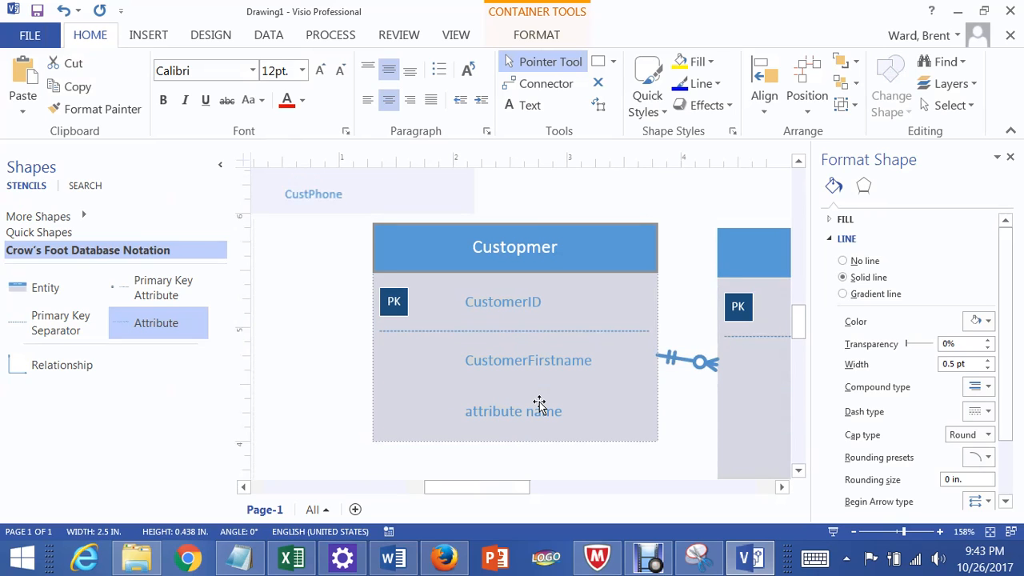
Retitle the entity containing CustomerID and CustomerFirstname as Customer
{"action": "left_click", "coordinate": [556, 249]}
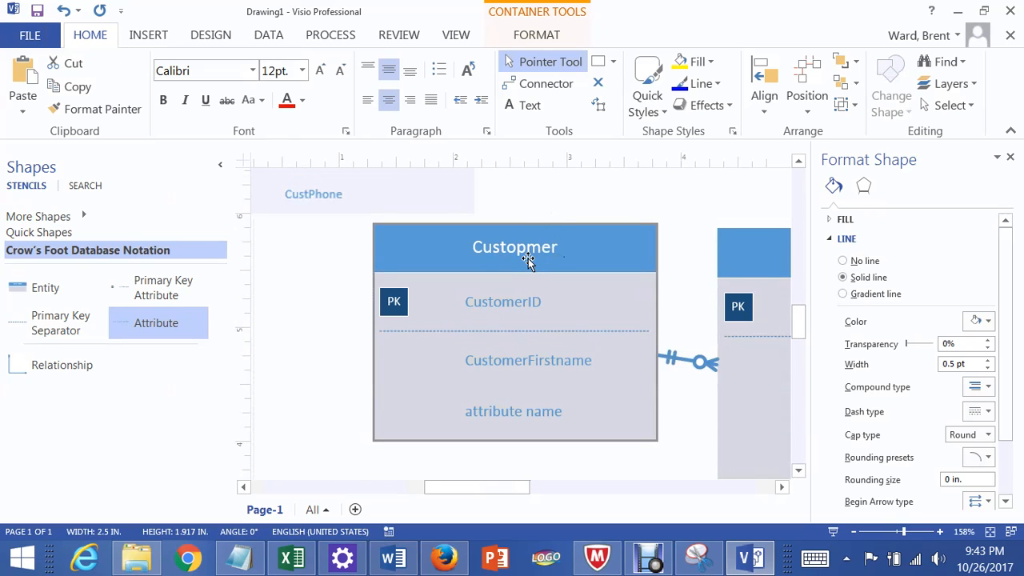
{"action": "double_click", "coordinate": [528, 256]}
{"action": "type", "text": "Customer"}
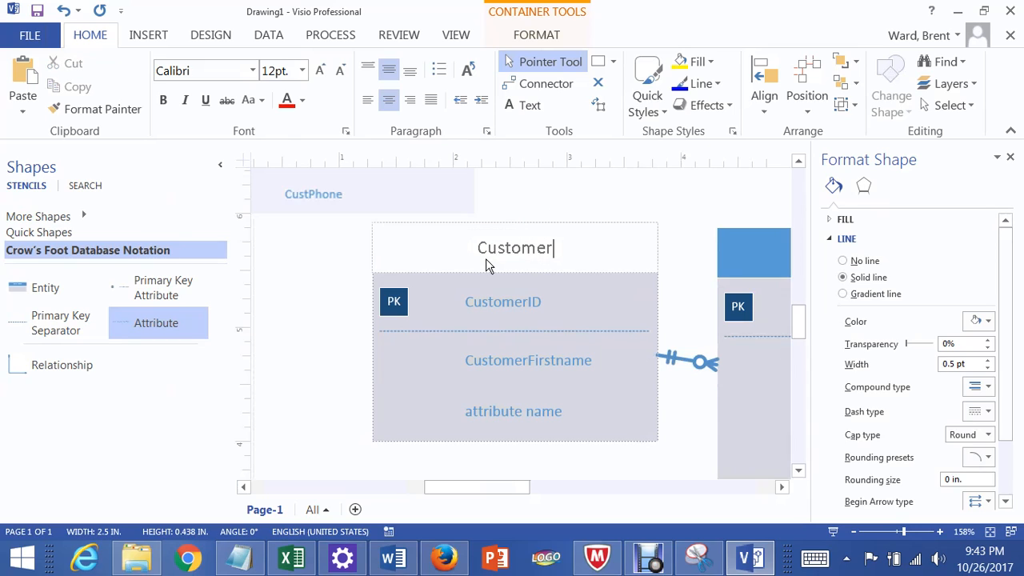
Name the placeholder attribute below CustomerFirstname in the Customer entity CustomerLastname
{"action": "left_click", "coordinate": [513, 417]}
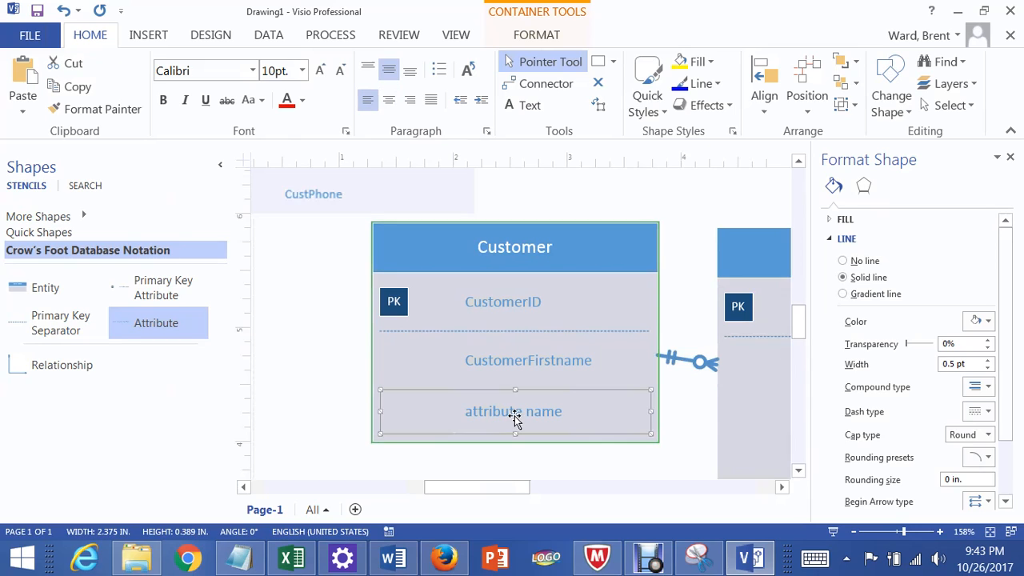
{"action": "double_click", "coordinate": [514, 421]}
{"action": "type", "text": "CustomerLastname"}
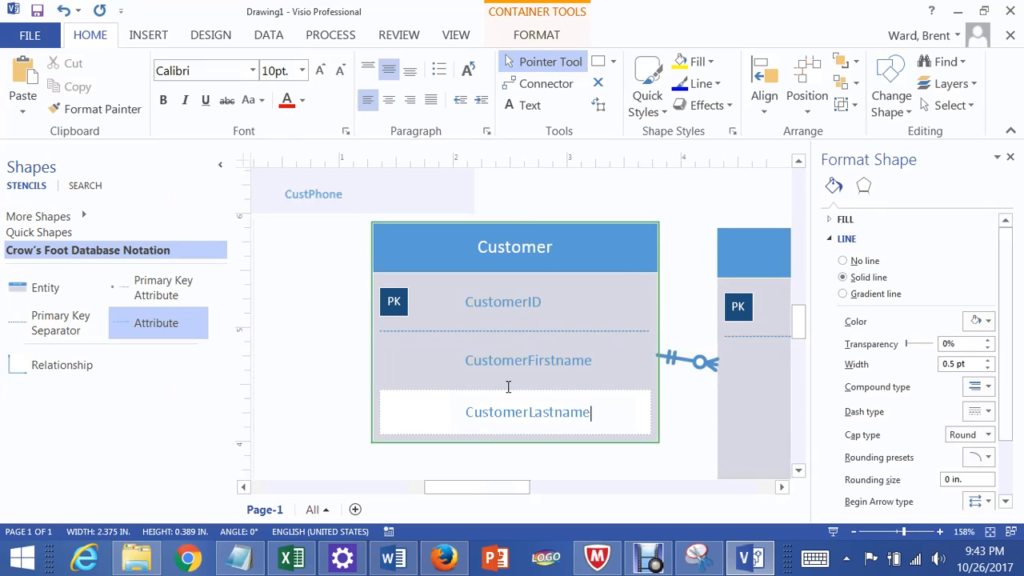
{"action": "left_click", "coordinate": [674, 228]}
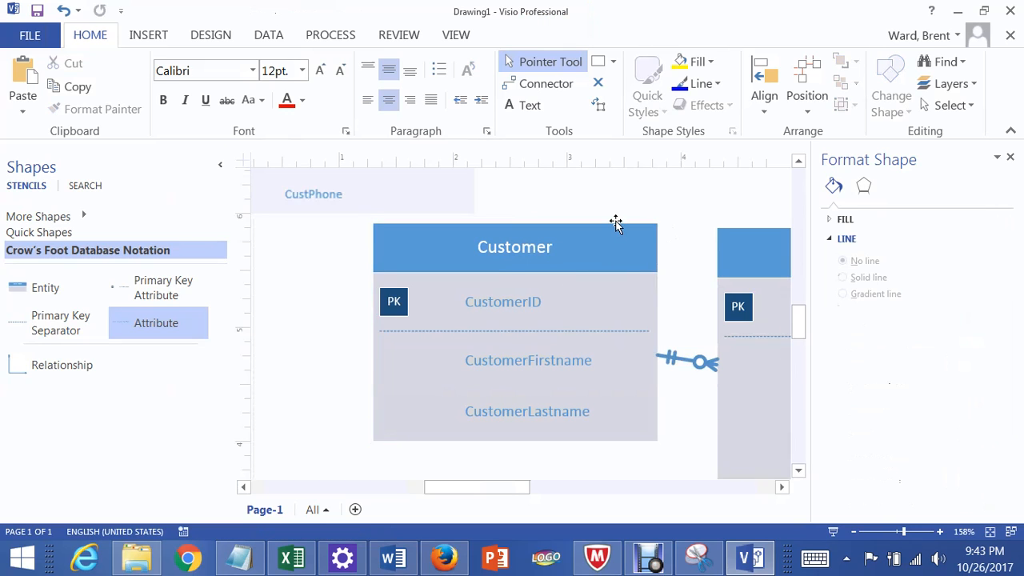
Check the remaining customer attributes in the reference picture and shift the Customer and Orders entities left on the page
{"action": "scroll", "coordinate": [613, 227], "scroll_direction": "up", "scroll_amount": 1}
{"action": "scroll", "coordinate": [608, 236], "scroll_direction": "up", "scroll_amount": 2}
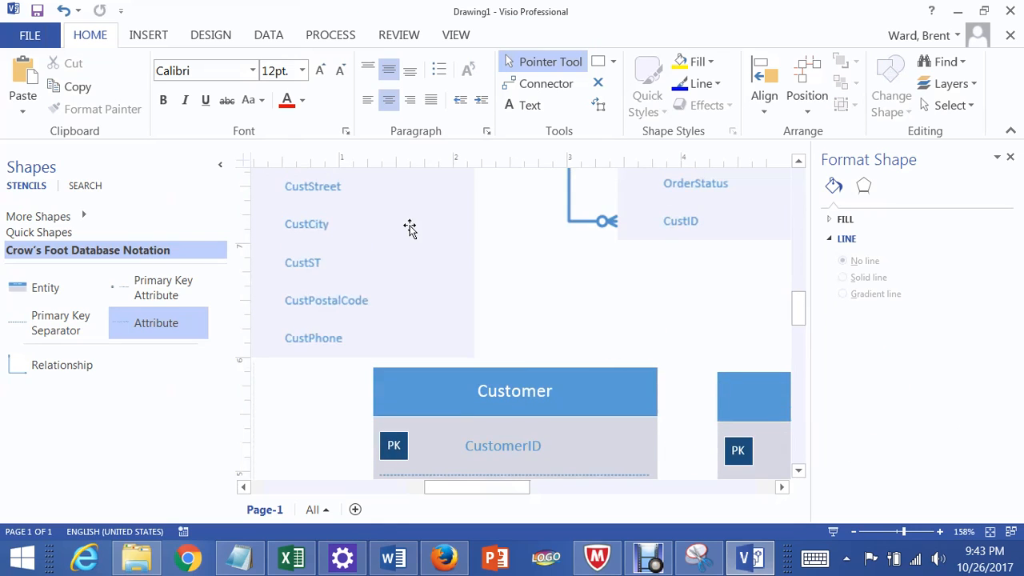
{"action": "scroll", "coordinate": [400, 228], "scroll_direction": "up", "scroll_amount": 1}
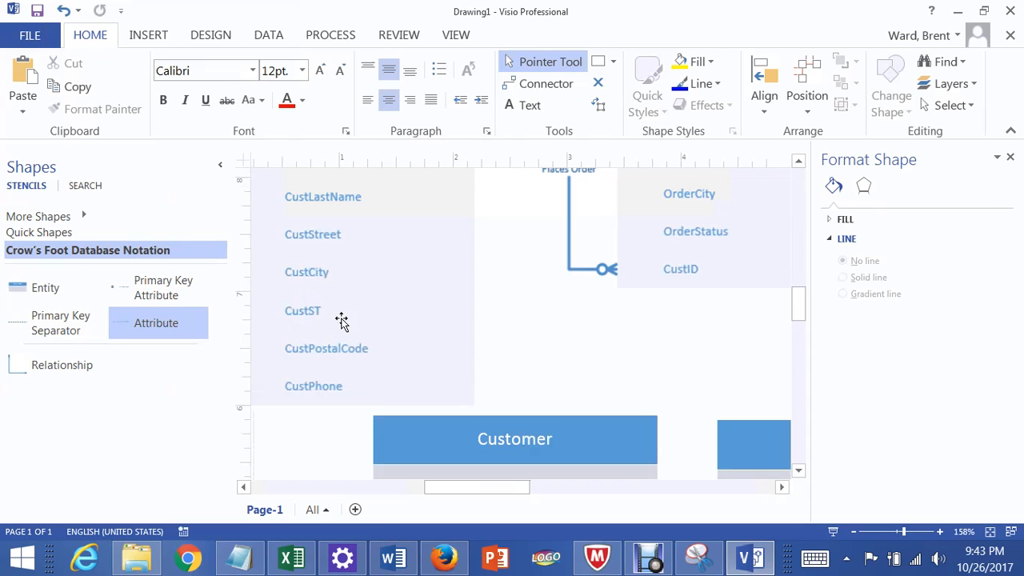
{"action": "scroll", "coordinate": [551, 366], "scroll_direction": "down", "scroll_amount": 2}
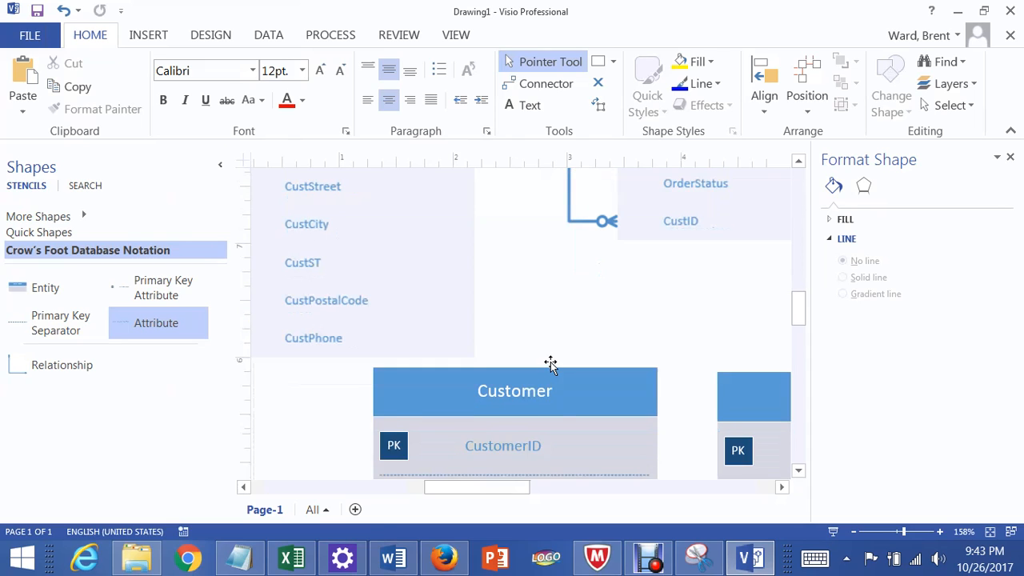
{"action": "scroll", "coordinate": [571, 283], "scroll_direction": "up", "scroll_amount": 2}
{"action": "scroll", "coordinate": [572, 286], "scroll_direction": "down", "scroll_amount": 2}
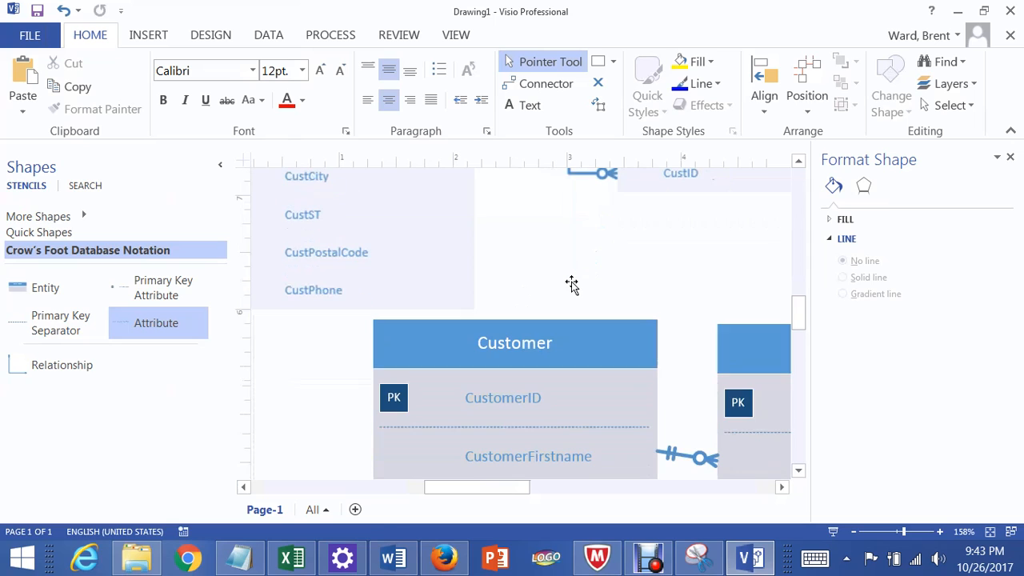
{"action": "left_click_drag", "start_coordinate": [540, 360], "coordinate": [570, 340]}
{"action": "left_click", "coordinate": [753, 345]}
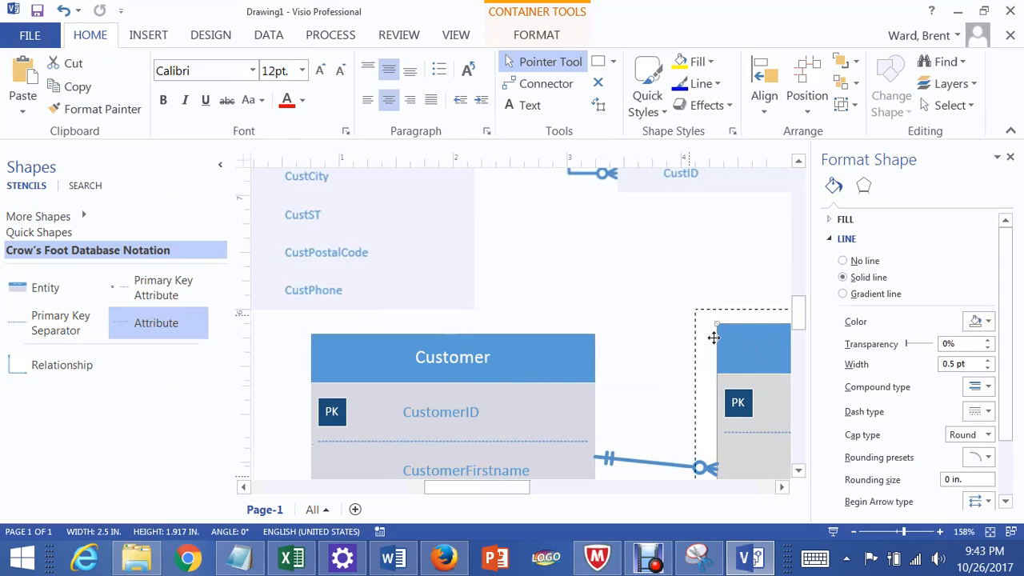
Compare the entity titles with the reference picture and set the Customer title's font color to the standard golden orange
{"action": "scroll", "coordinate": [624, 275], "scroll_direction": "up", "scroll_amount": 6}
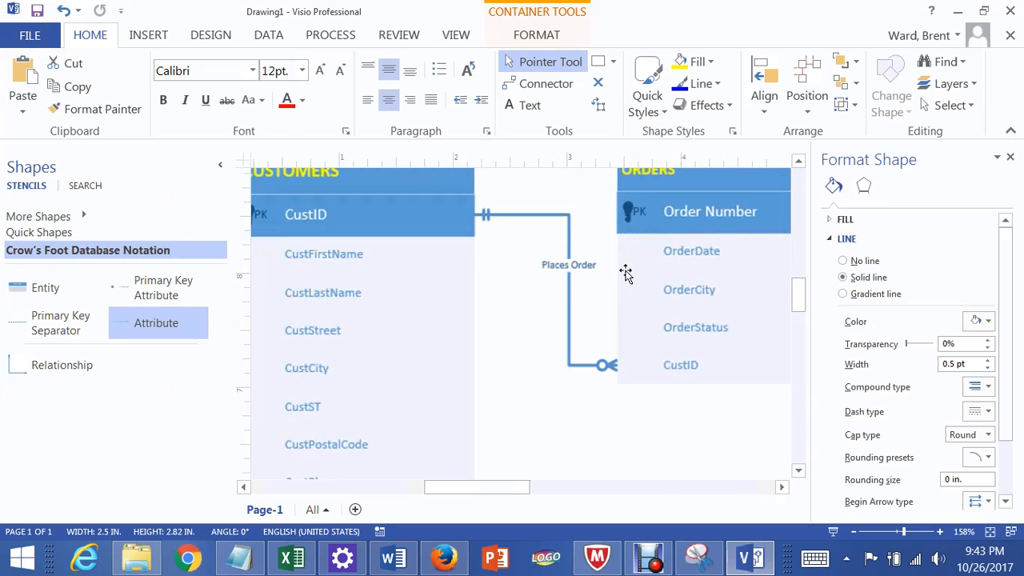
{"action": "scroll", "coordinate": [681, 286], "scroll_direction": "down", "scroll_amount": 6}
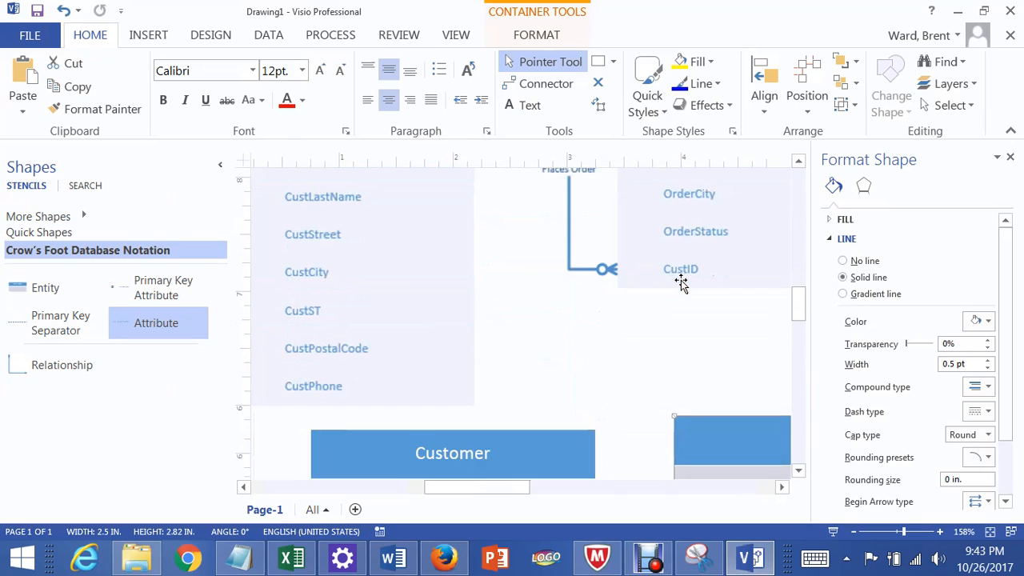
{"action": "double_click", "coordinate": [470, 358]}
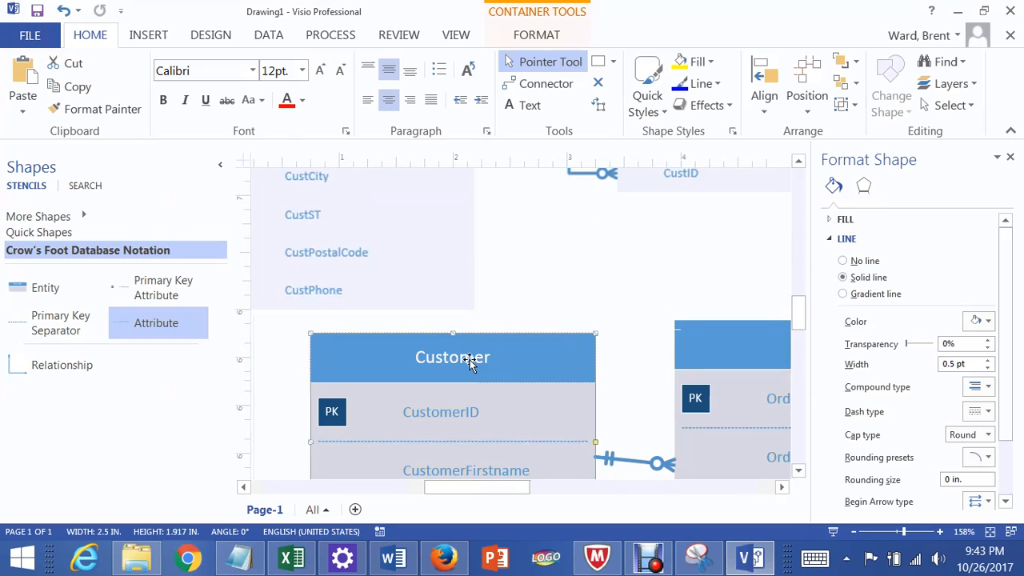
{"action": "left_click", "coordinate": [510, 360]}
{"action": "left_click_drag", "start_coordinate": [496, 358], "coordinate": [397, 357]}
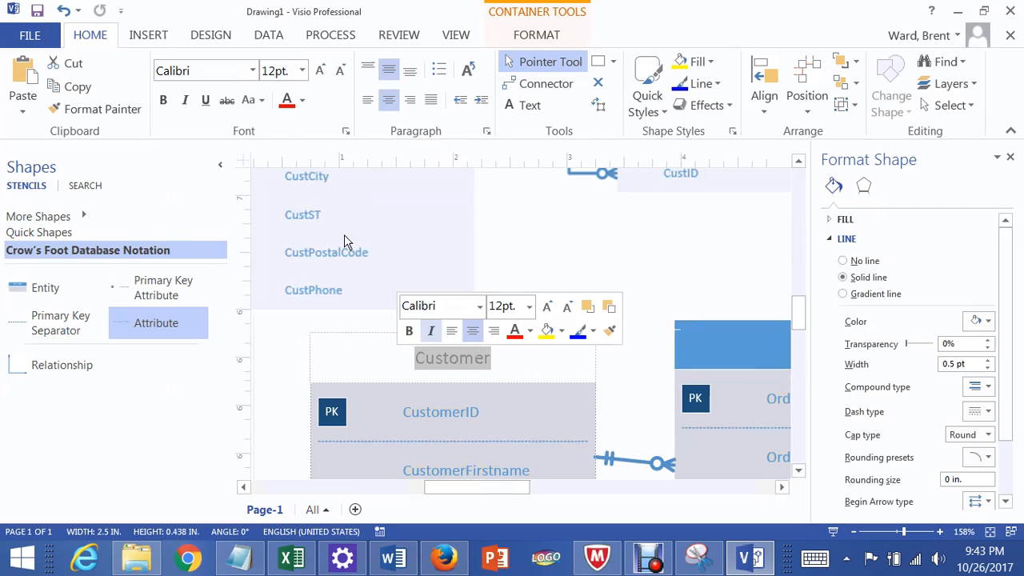
{"action": "left_click", "coordinate": [301, 100]}
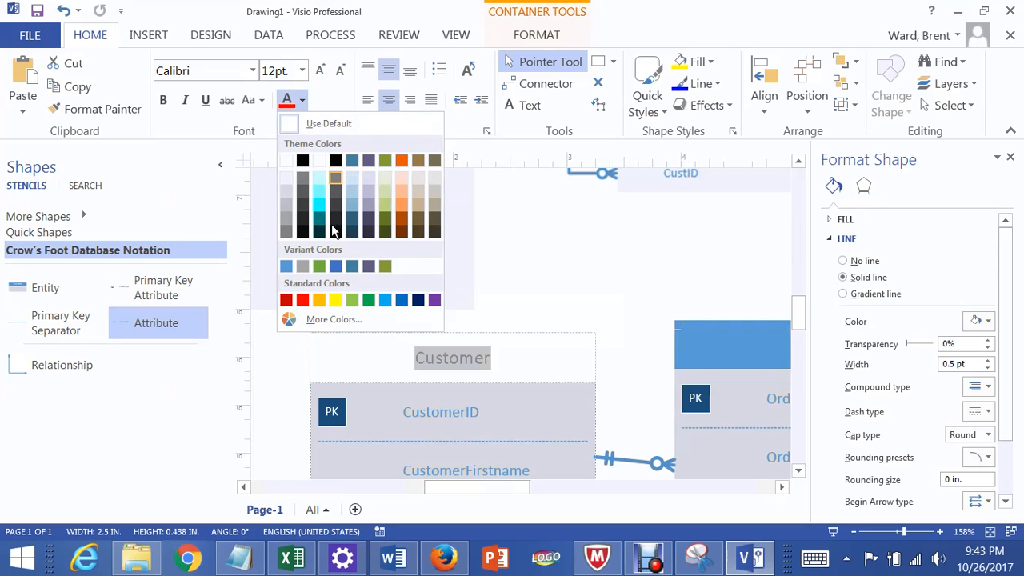
{"action": "left_click", "coordinate": [319, 299]}
{"action": "left_click", "coordinate": [627, 337]}
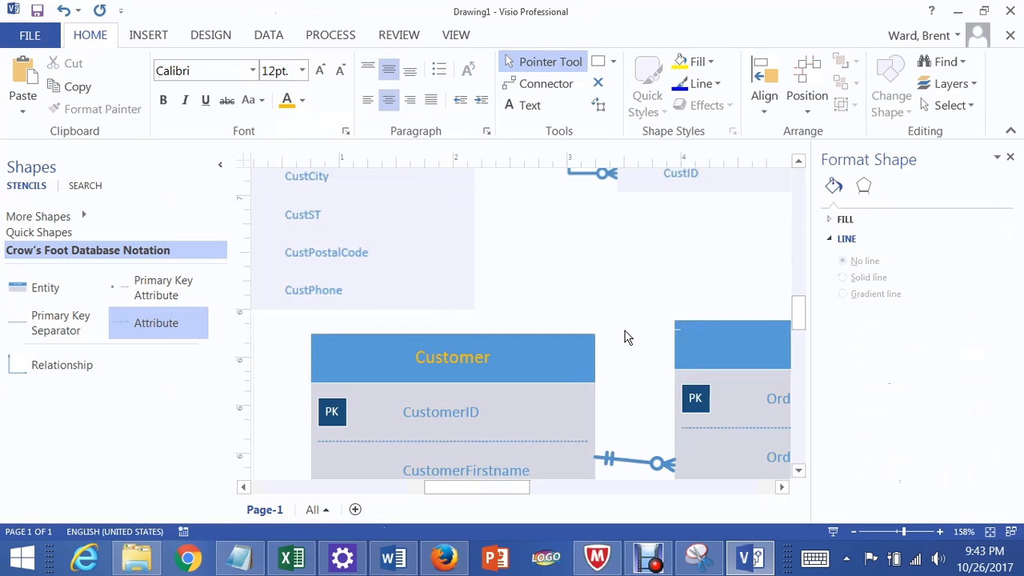
Set the font color of the Orders and Customer entity titles to the same dark orange theme color
{"action": "double_click", "coordinate": [724, 344]}
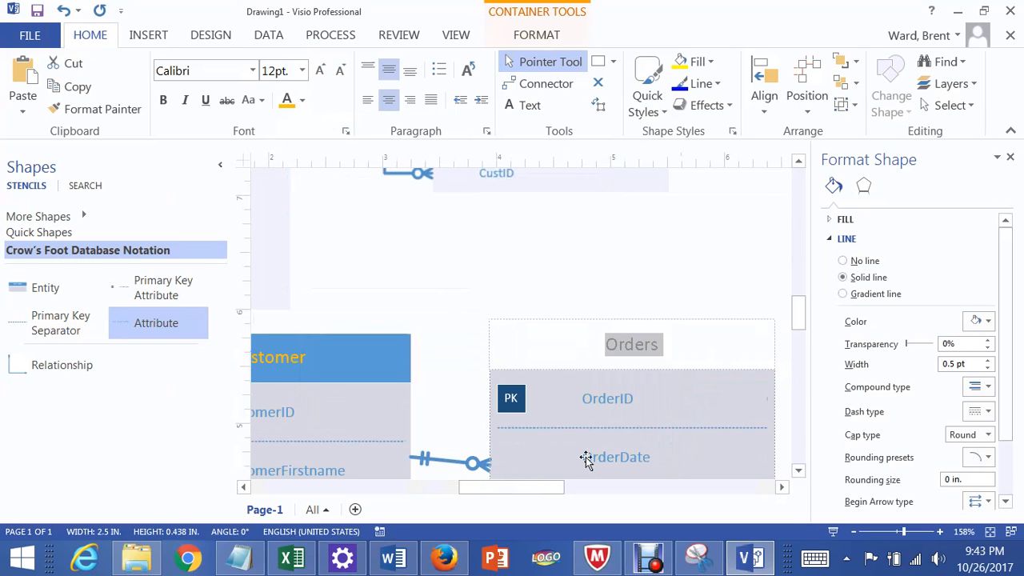
{"action": "left_click", "coordinate": [303, 102]}
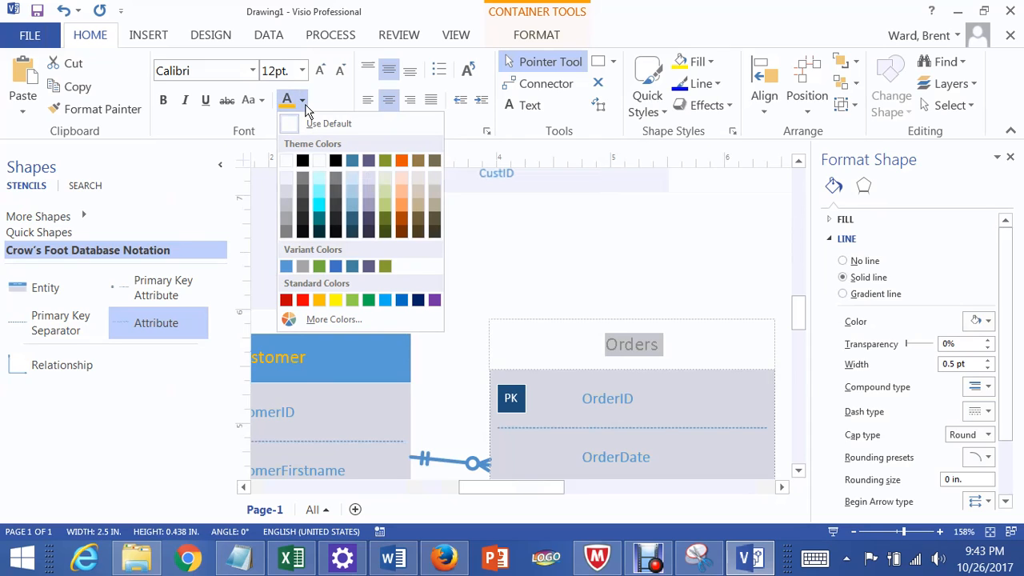
{"action": "left_click", "coordinate": [405, 217]}
{"action": "left_click", "coordinate": [601, 279]}
{"action": "double_click", "coordinate": [312, 367]}
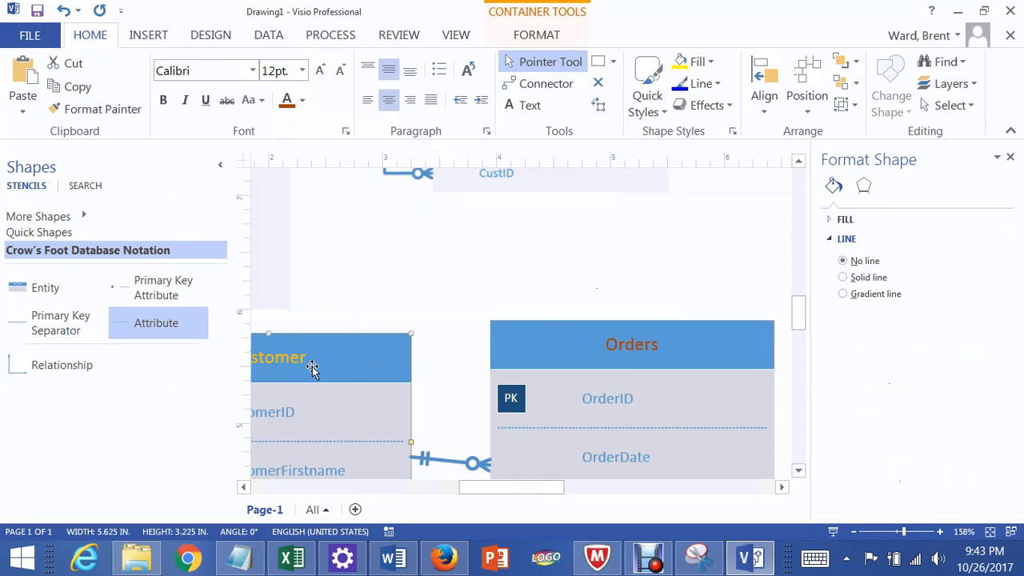
{"action": "left_click", "coordinate": [440, 298]}
Move the Orders entity right and the Customer entity left to widen the gap for the relationship line between them
{"action": "left_click_drag", "start_coordinate": [639, 349], "coordinate": [645, 359]}
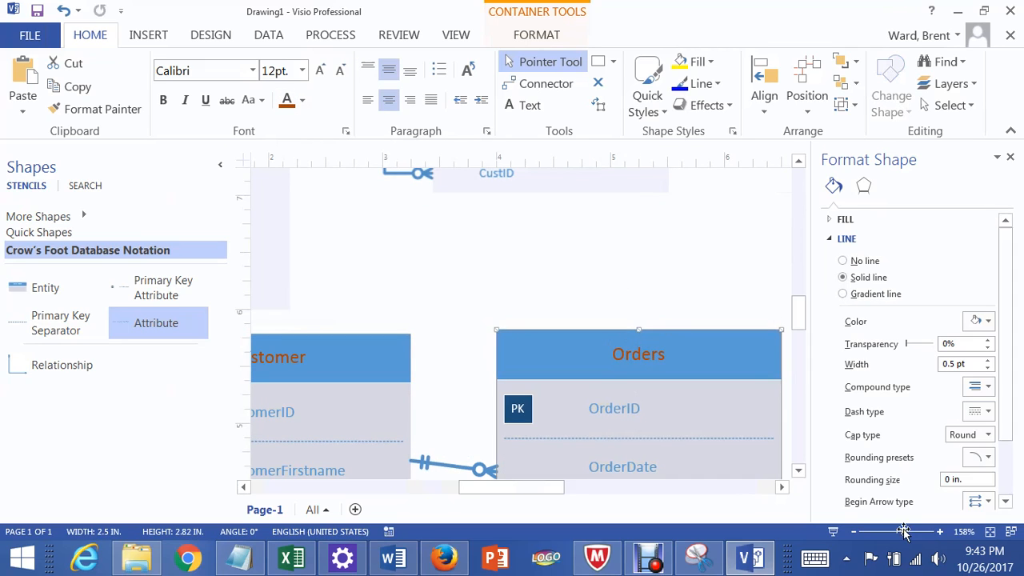
{"action": "left_click", "coordinate": [855, 532]}
{"action": "left_click", "coordinate": [854, 532]}
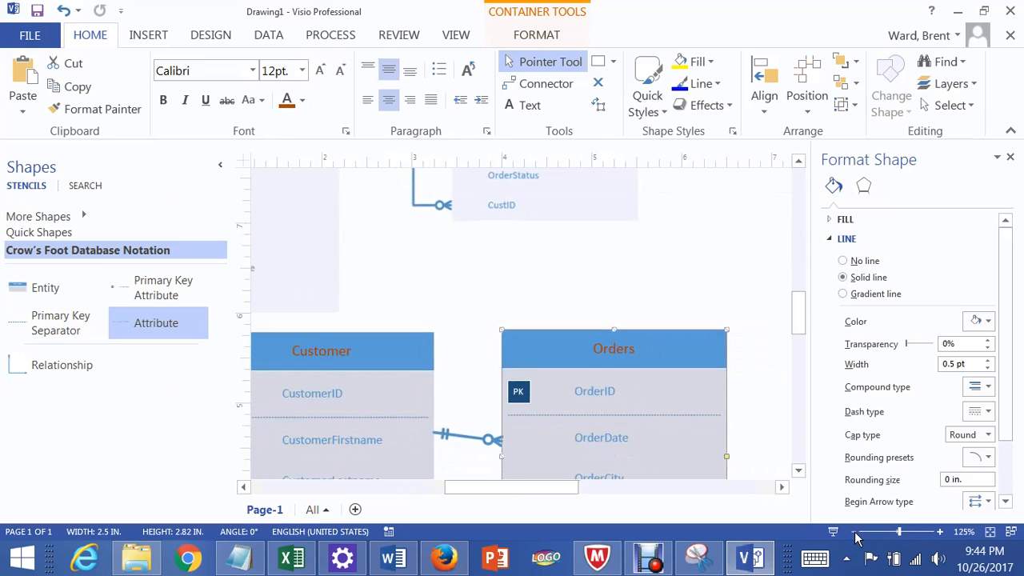
{"action": "left_click", "coordinate": [855, 532]}
{"action": "left_click", "coordinate": [854, 532]}
{"action": "left_click", "coordinate": [854, 532]}
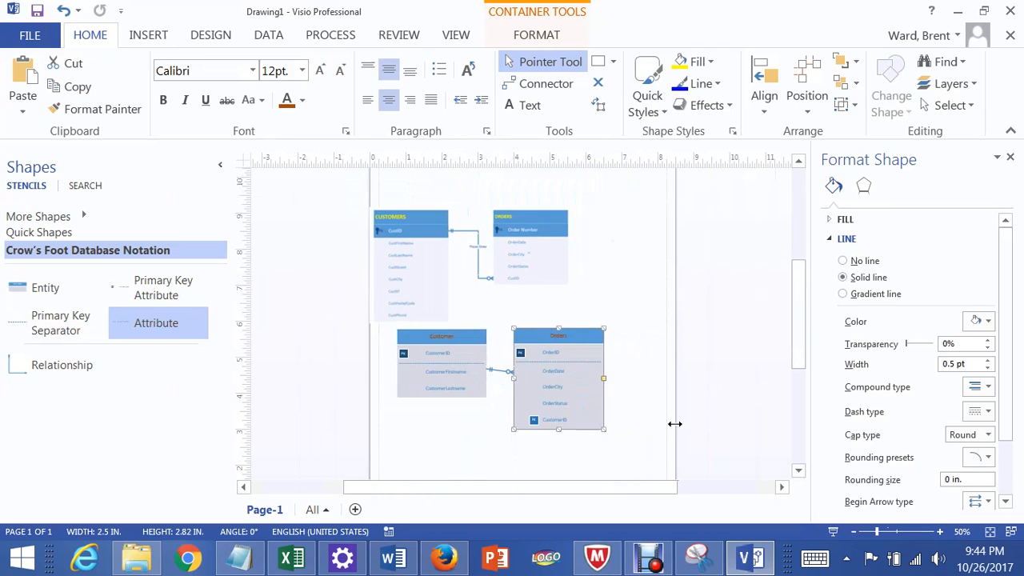
{"action": "left_click_drag", "start_coordinate": [563, 341], "coordinate": [608, 330]}
{"action": "left_click_drag", "start_coordinate": [448, 338], "coordinate": [430, 334]}
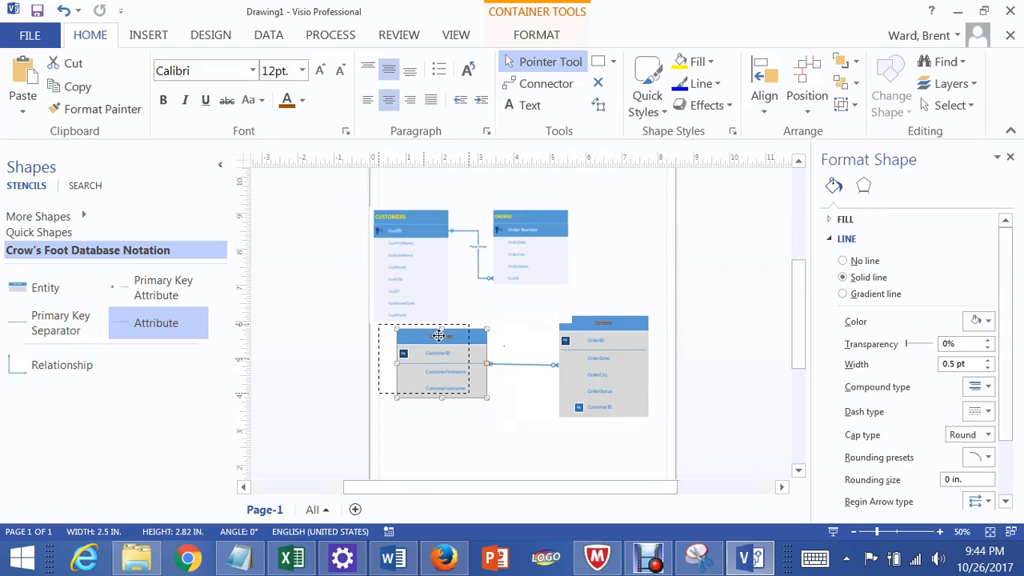
Label the relationship line between the Customer and Orders entities "Places Order"
{"action": "double_click", "coordinate": [517, 364]}
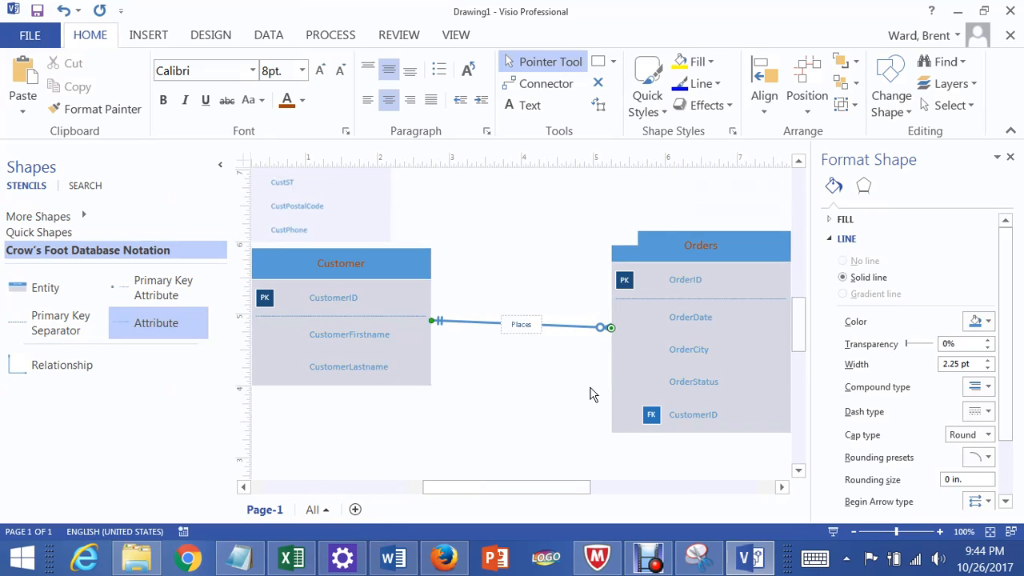
{"action": "type", "text": "Places Order"}
{"action": "left_click", "coordinate": [505, 260]}
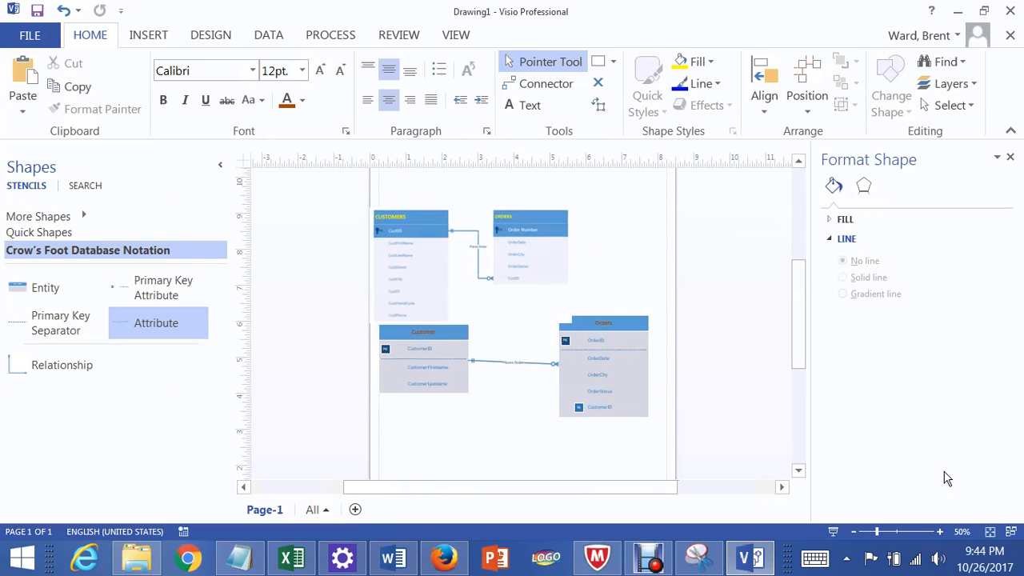
Set the font size of the Places Order relationship label to 12 pt
{"action": "left_click", "coordinate": [939, 532]}
{"action": "left_click", "coordinate": [940, 532]}
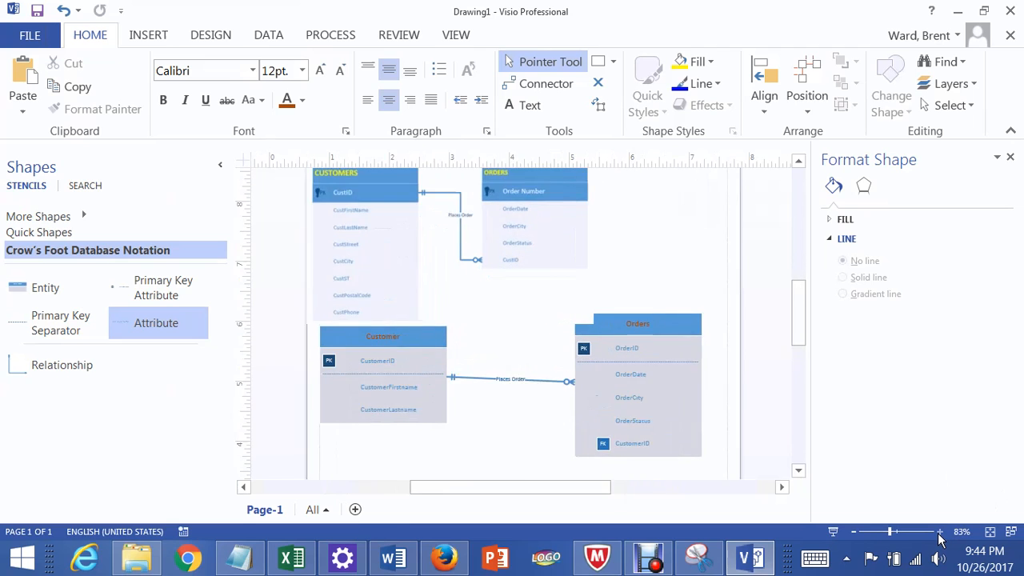
{"action": "left_click", "coordinate": [939, 532]}
{"action": "left_click", "coordinate": [939, 532]}
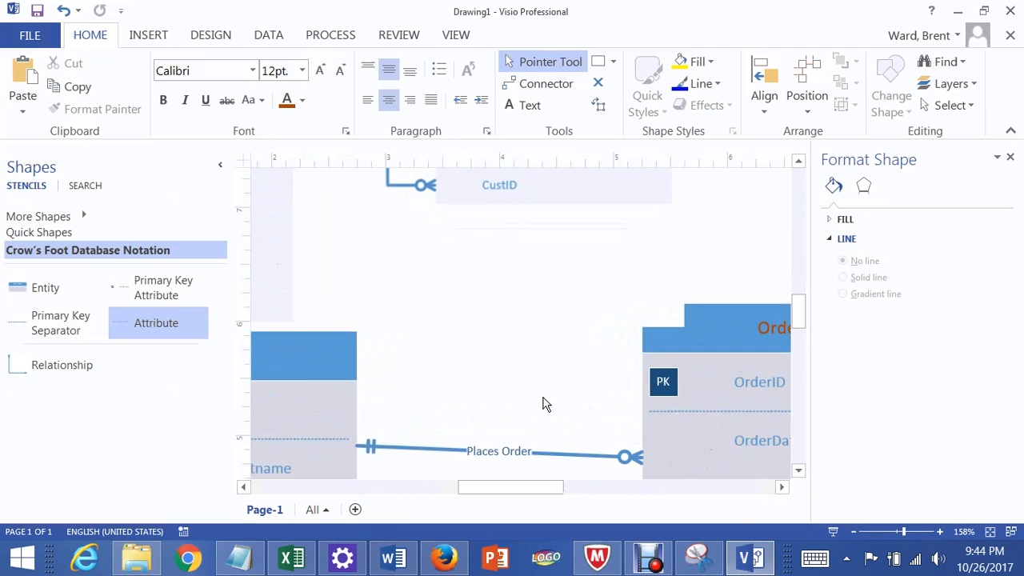
{"action": "scroll", "coordinate": [552, 392], "scroll_direction": "down", "scroll_amount": 2}
{"action": "double_click", "coordinate": [500, 357]}
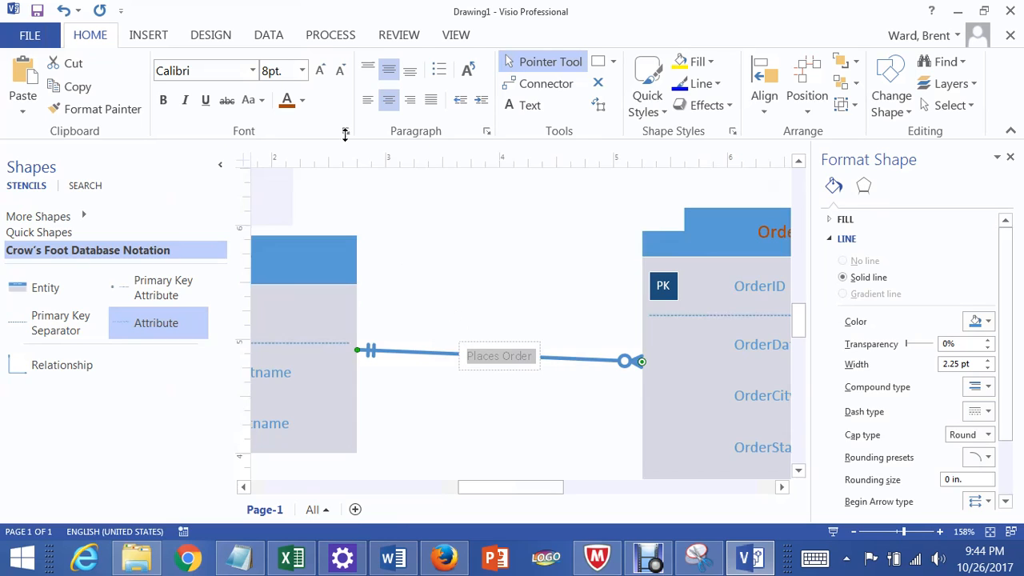
{"action": "left_click", "coordinate": [302, 70]}
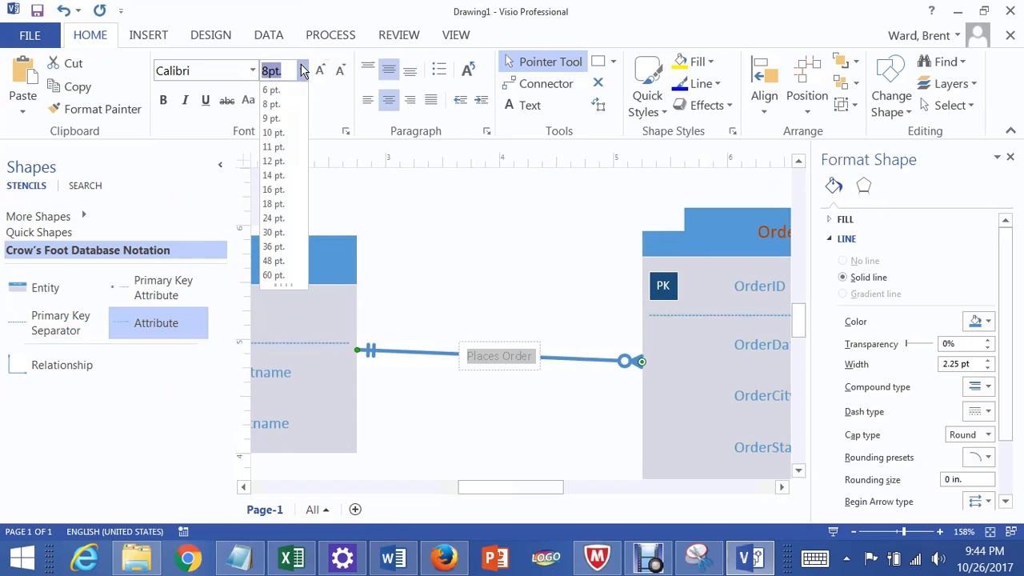
{"action": "left_click", "coordinate": [276, 161]}
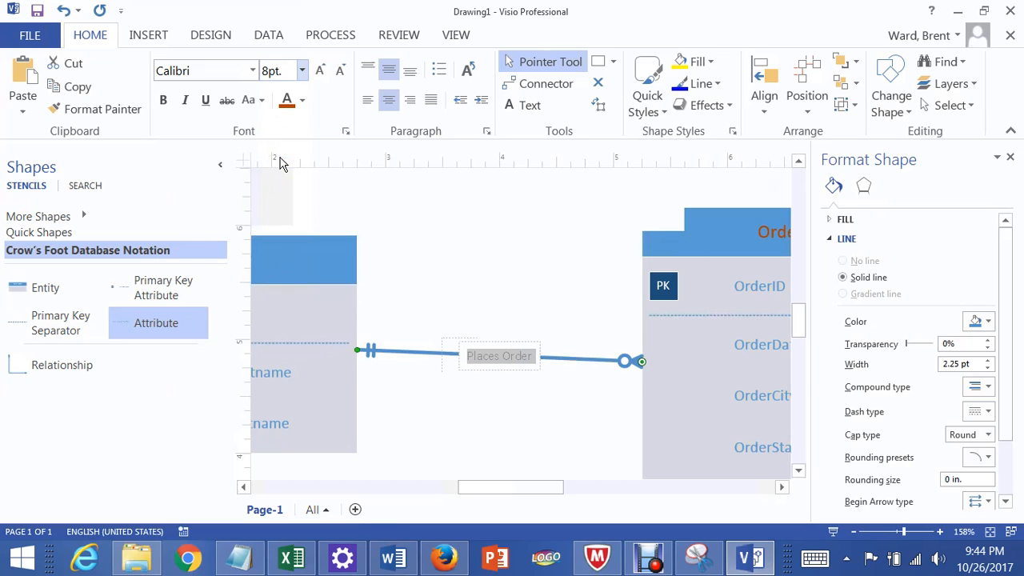
{"action": "left_click", "coordinate": [516, 290]}
Enlarge the Places Order relationship label's text to 16 pt
{"action": "left_click", "coordinate": [497, 358]}
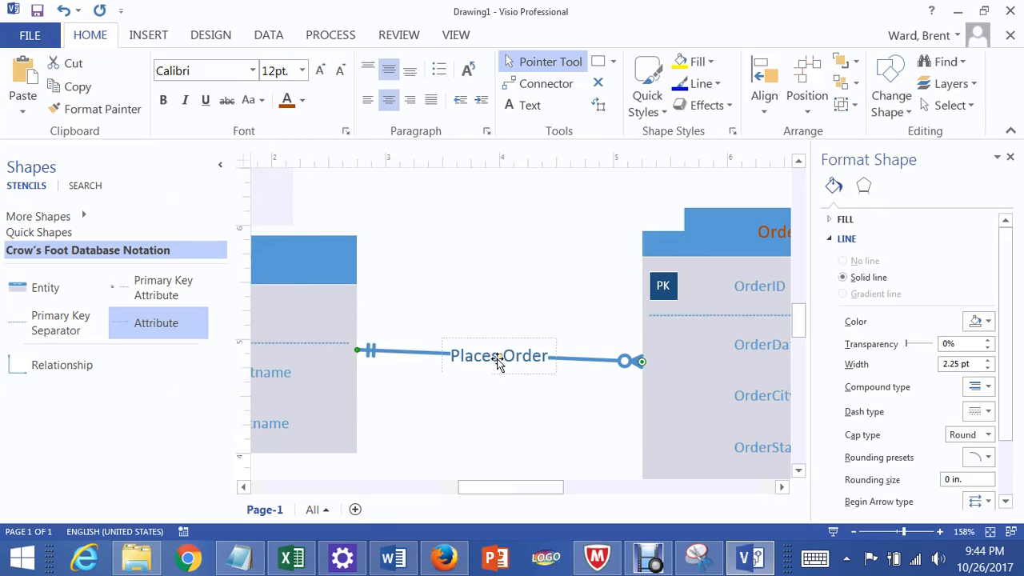
{"action": "left_click", "coordinate": [499, 358]}
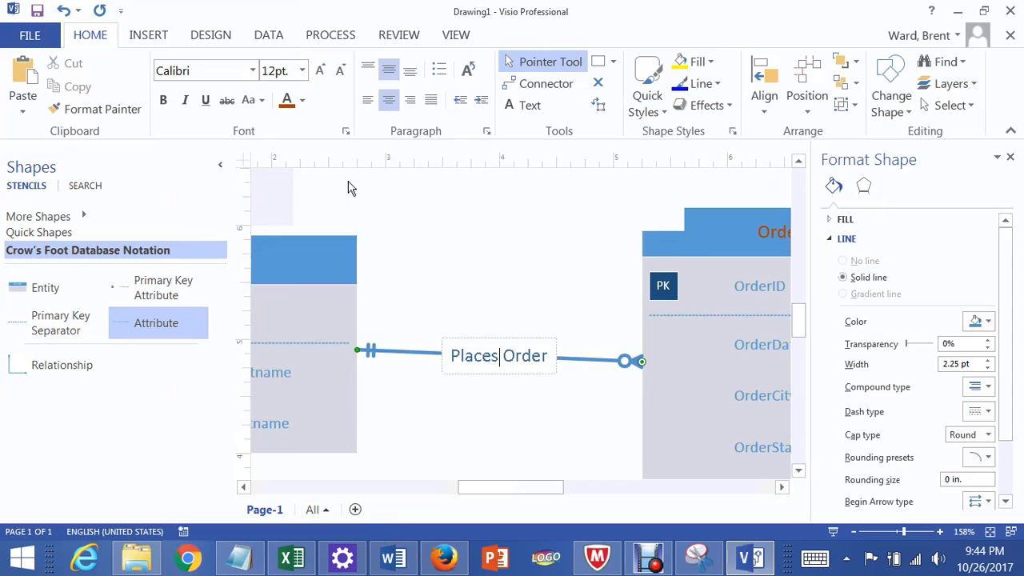
{"action": "left_click", "coordinate": [305, 72]}
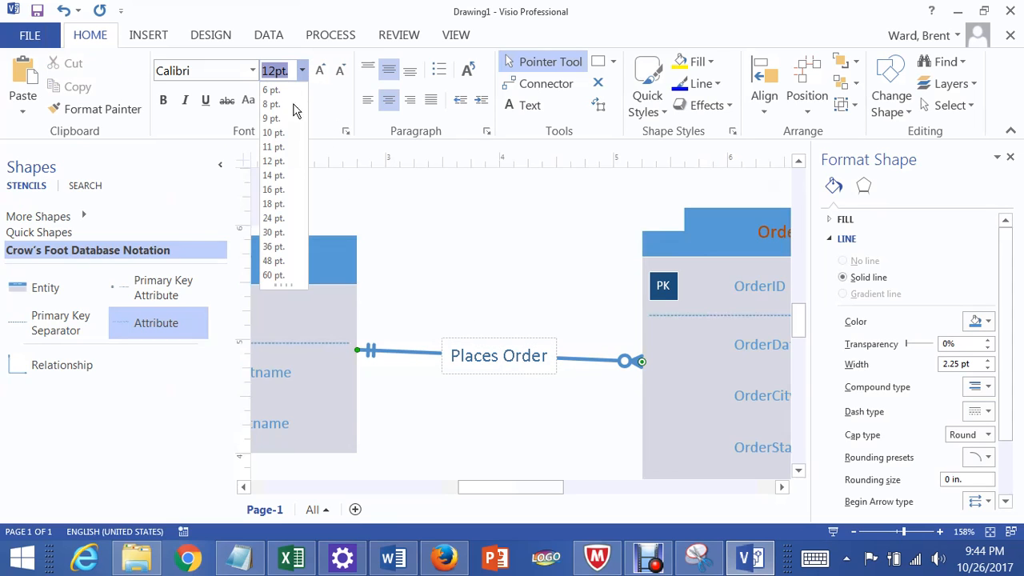
{"action": "left_click", "coordinate": [277, 187]}
{"action": "left_click", "coordinate": [462, 264]}
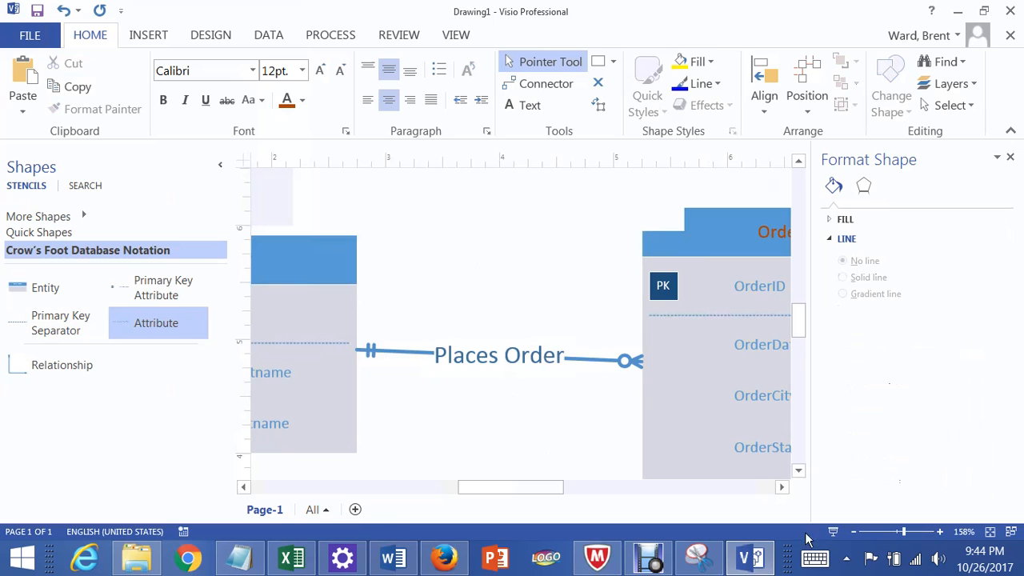
Move the Customer entity slightly right and down, shortening the relationship line to the Orders entity
{"action": "left_click", "coordinate": [854, 532]}
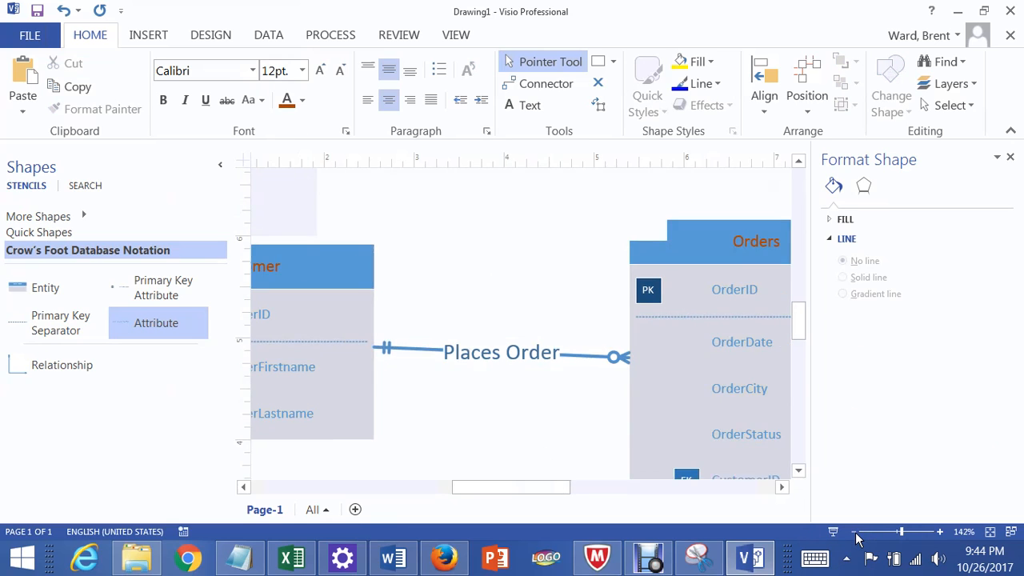
{"action": "left_click", "coordinate": [854, 532]}
{"action": "left_click", "coordinate": [854, 532]}
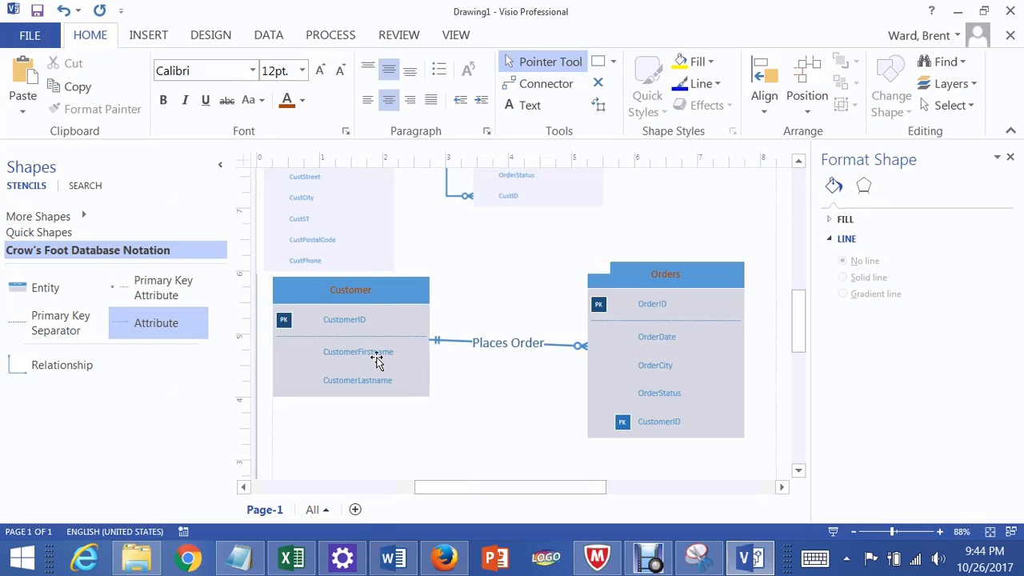
{"action": "left_click_drag", "start_coordinate": [373, 295], "coordinate": [404, 303]}
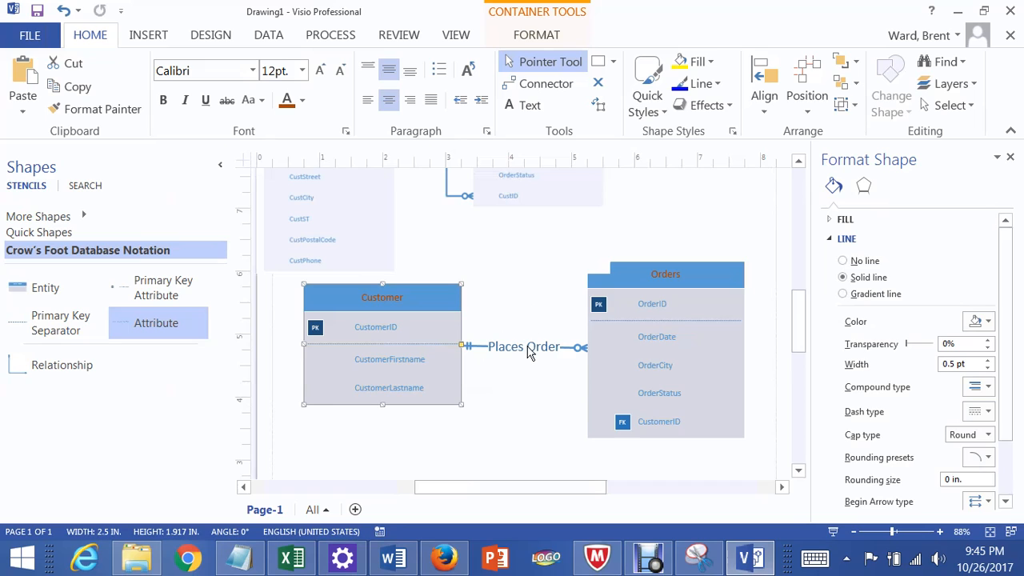
{"action": "left_click", "coordinate": [528, 425]}
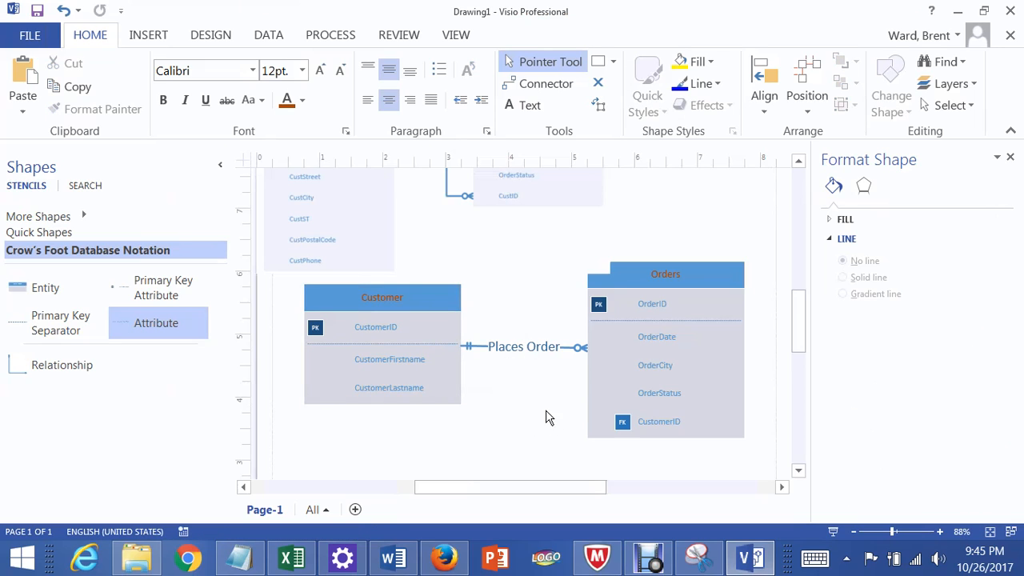
Compare the finished diagram with the pasted reference picture and delete the picture from the page
{"action": "scroll", "coordinate": [544, 412], "scroll_direction": "up", "scroll_amount": 1}
{"action": "scroll", "coordinate": [545, 412], "scroll_direction": "up", "scroll_amount": 2}
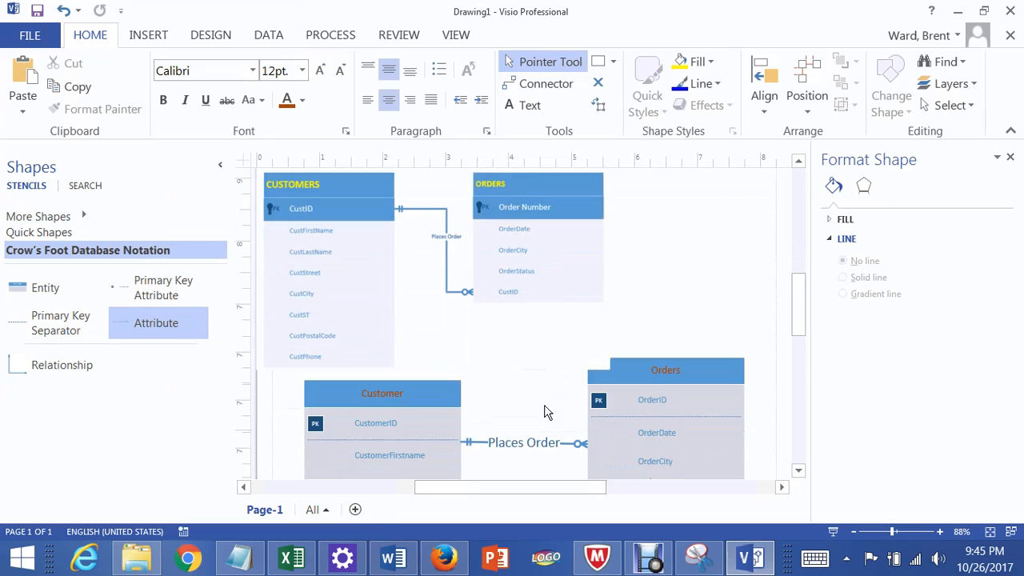
{"action": "scroll", "coordinate": [544, 412], "scroll_direction": "down", "scroll_amount": 1}
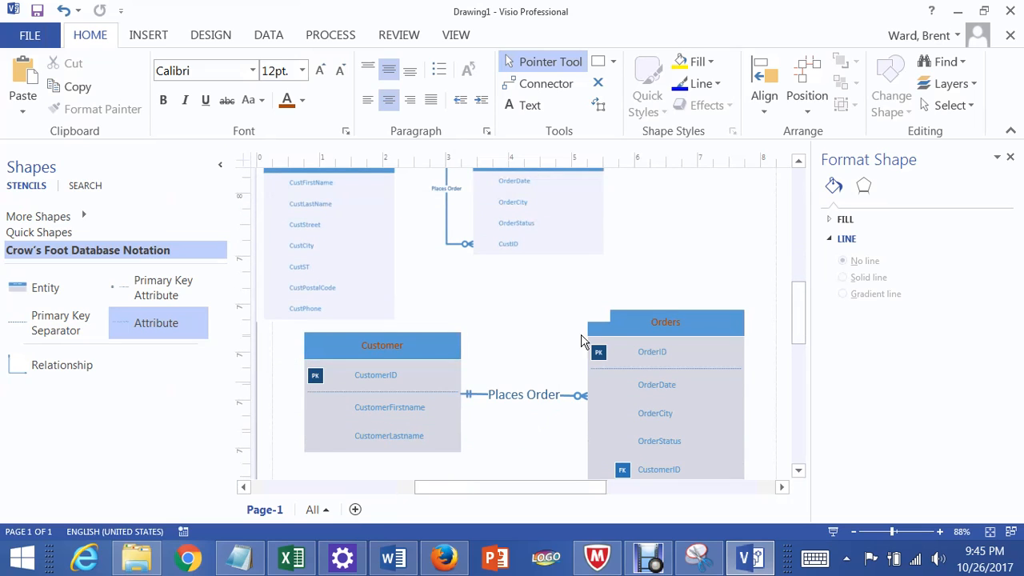
{"action": "scroll", "coordinate": [581, 342], "scroll_direction": "up", "scroll_amount": 1}
{"action": "left_click", "coordinate": [547, 273]}
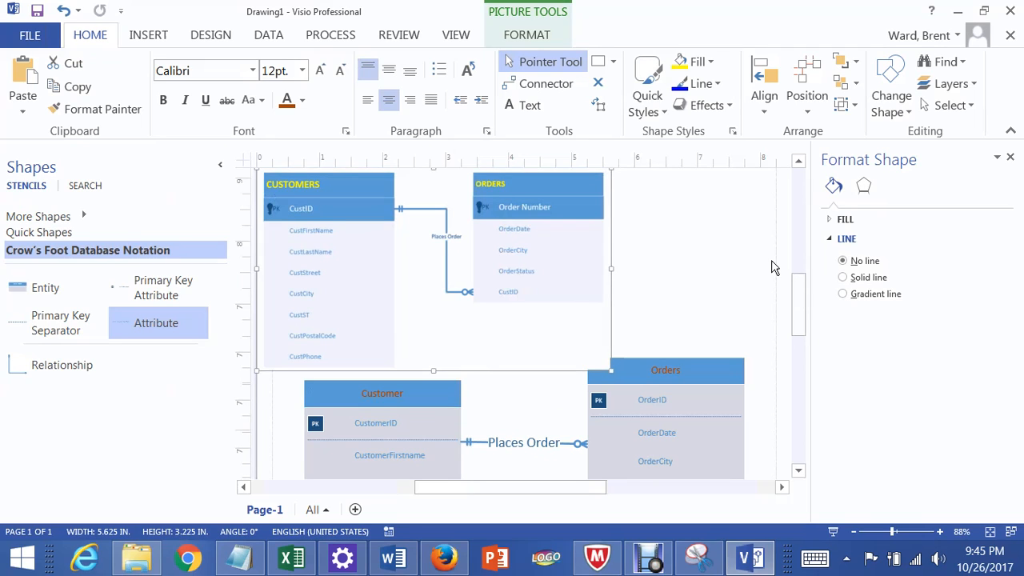
{"action": "key", "text": "Delete"}
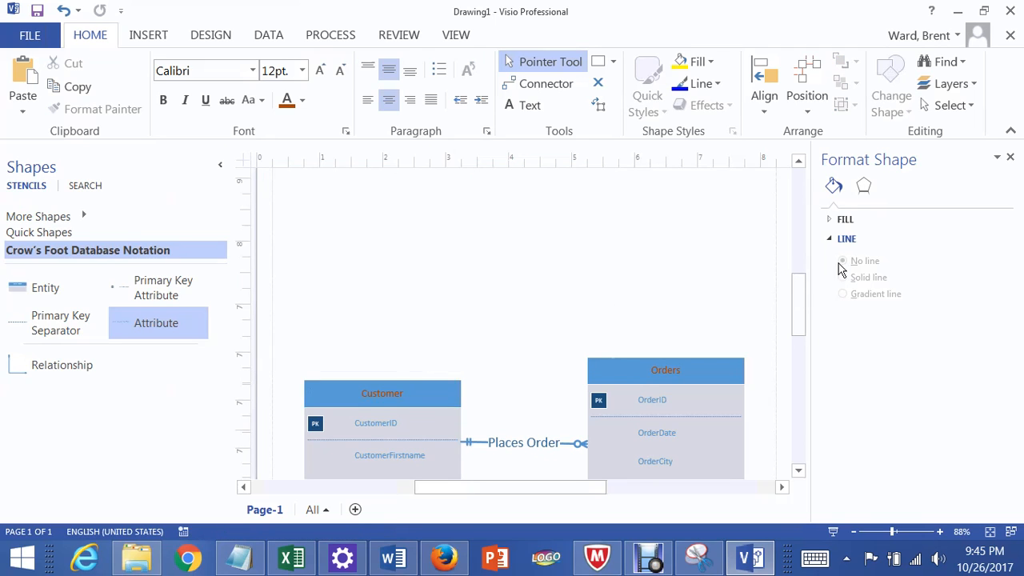
Move the Customer entity and the OrderID attribute up into the empty upper area of the page
{"action": "left_click_drag", "start_coordinate": [403, 281], "coordinate": [455, 217]}
{"action": "left_click_drag", "start_coordinate": [685, 394], "coordinate": [674, 182]}
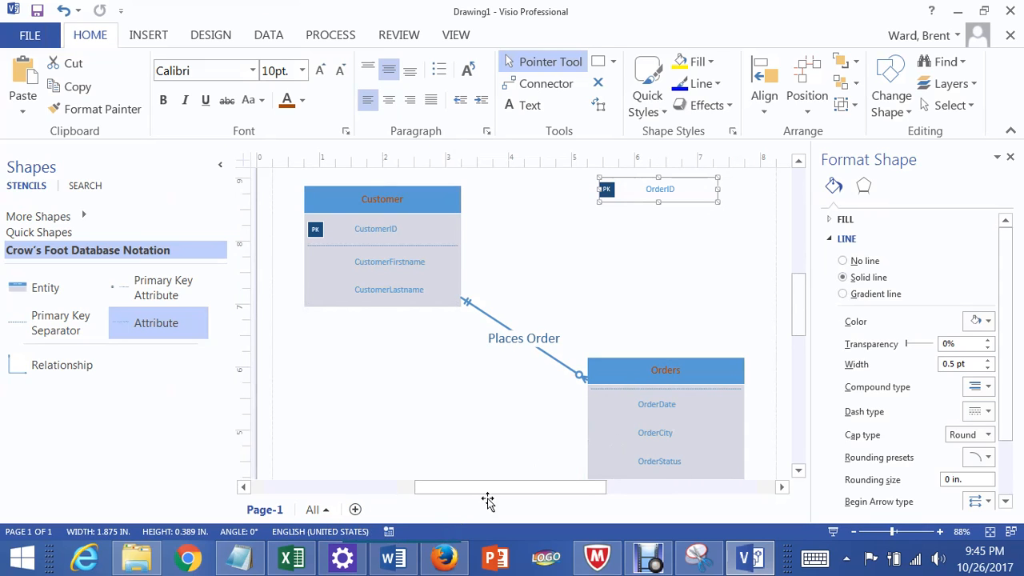
Add a second page and place two Entity shapes side by side in its upper half
{"action": "left_click", "coordinate": [356, 510]}
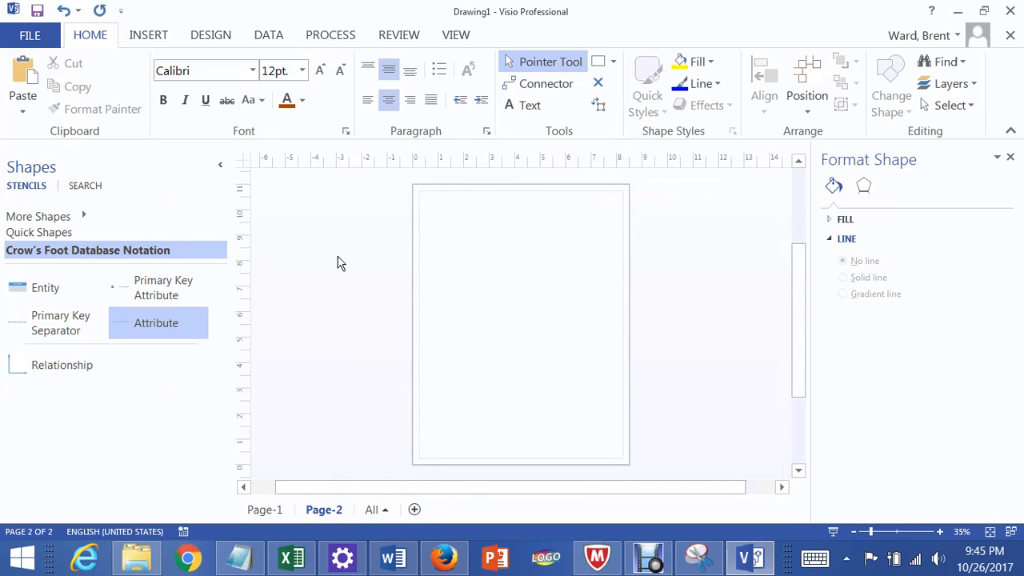
{"action": "left_click", "coordinate": [29, 293]}
{"action": "left_click_drag", "start_coordinate": [126, 275], "coordinate": [371, 253]}
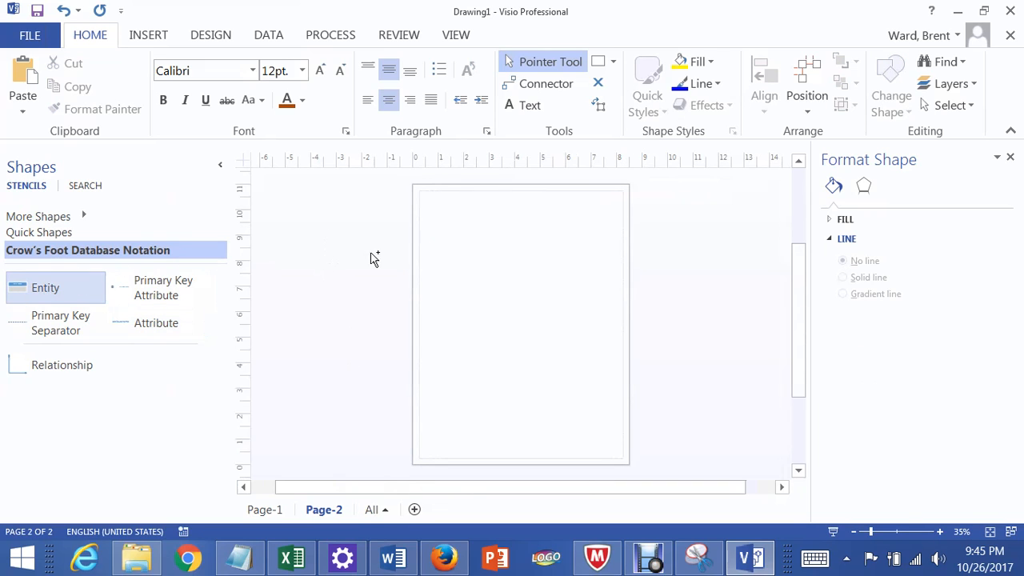
{"action": "left_click_drag", "start_coordinate": [474, 251], "coordinate": [474, 250]}
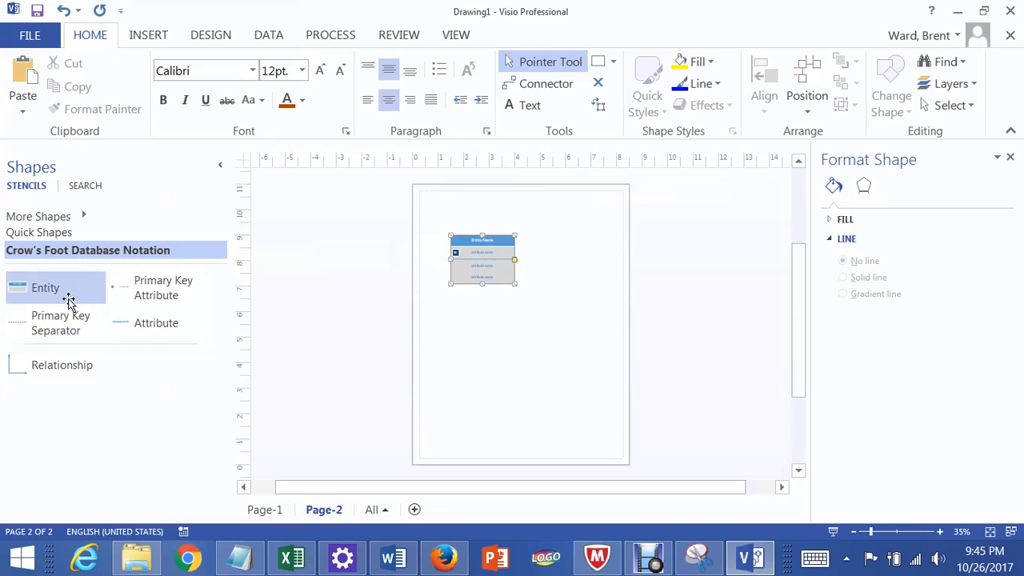
{"action": "left_click_drag", "start_coordinate": [40, 291], "coordinate": [574, 252]}
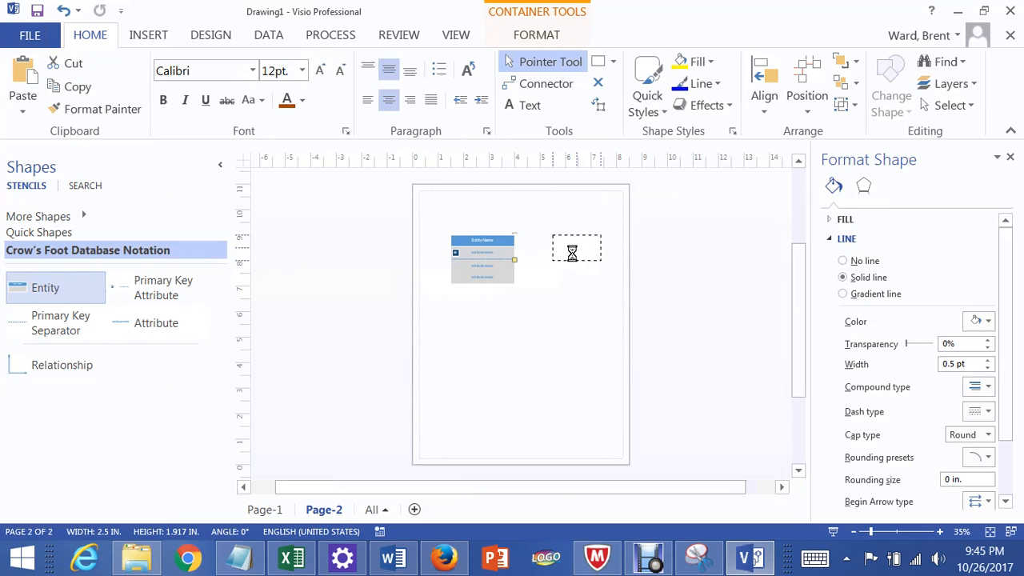
Title the left entity on the second page "Suppliers"
{"action": "left_click", "coordinate": [484, 255]}
{"action": "scroll", "coordinate": [488, 264], "scroll_direction": "up", "scroll_amount": 3}
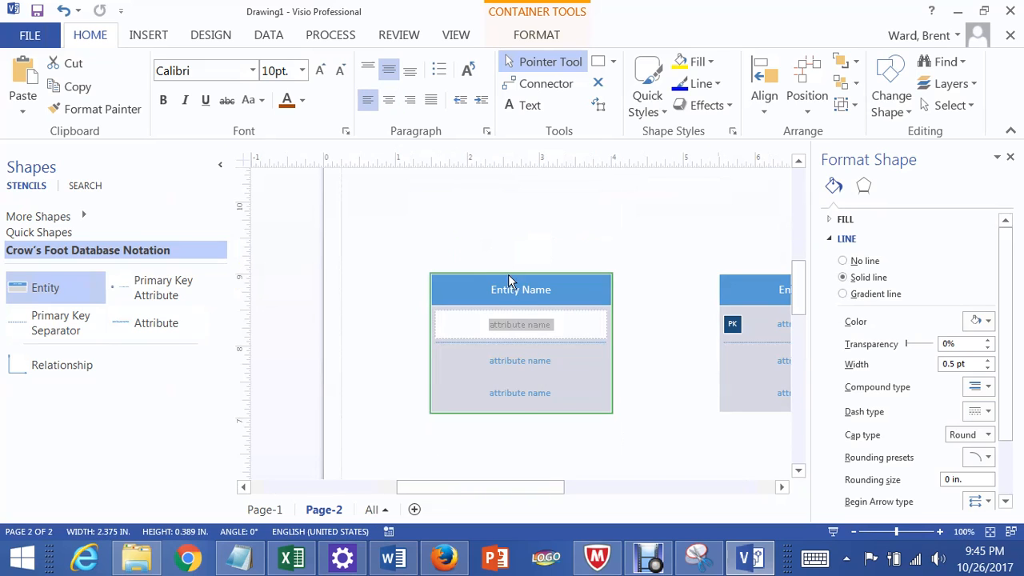
{"action": "double_click", "coordinate": [538, 295]}
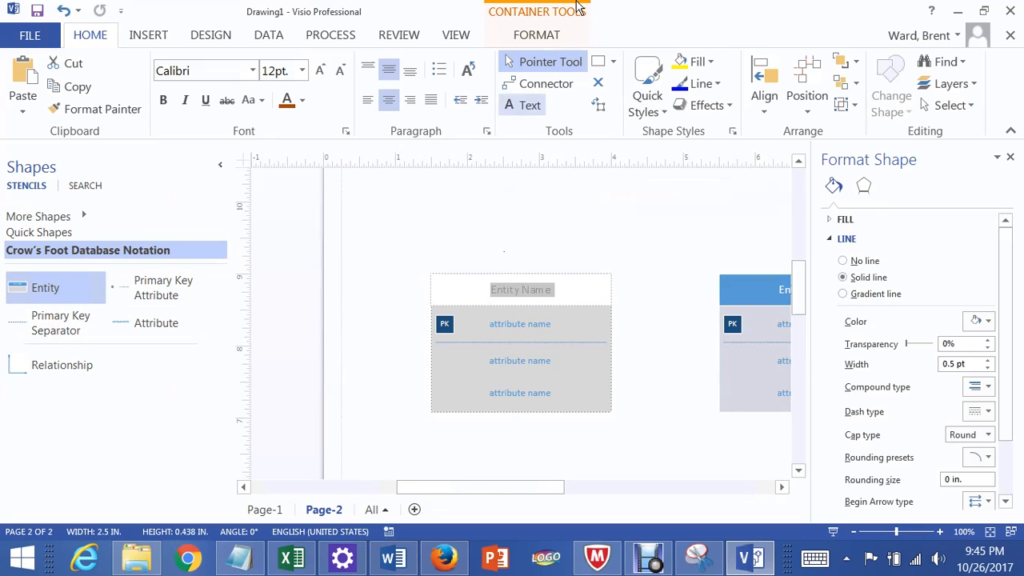
{"action": "type", "text": "Suppliers"}
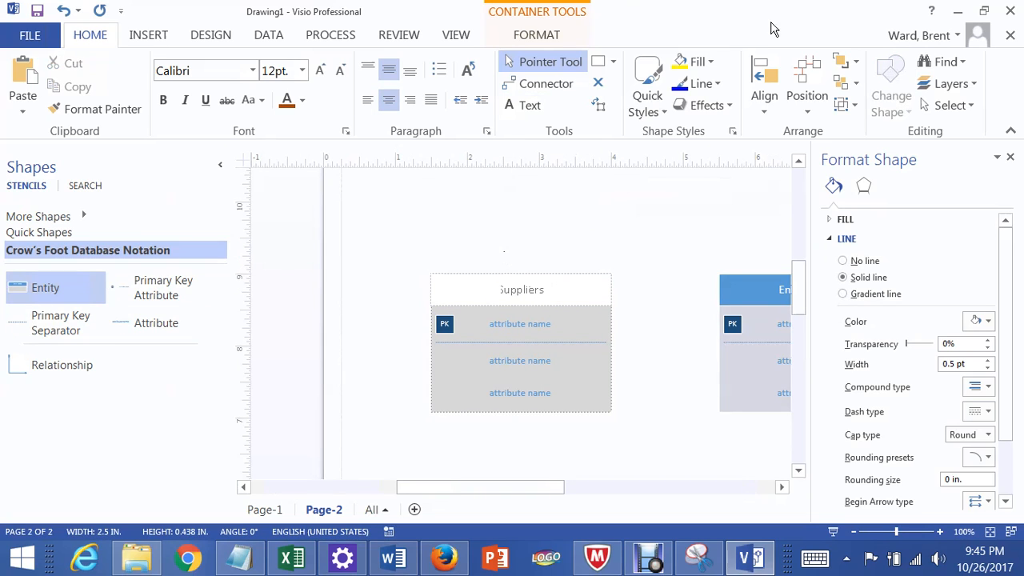
{"action": "left_click", "coordinate": [653, 309]}
Title the right entity on the second page "Products" and move it up slightly
{"action": "left_click_drag", "start_coordinate": [542, 491], "coordinate": [625, 491]}
{"action": "double_click", "coordinate": [547, 295]}
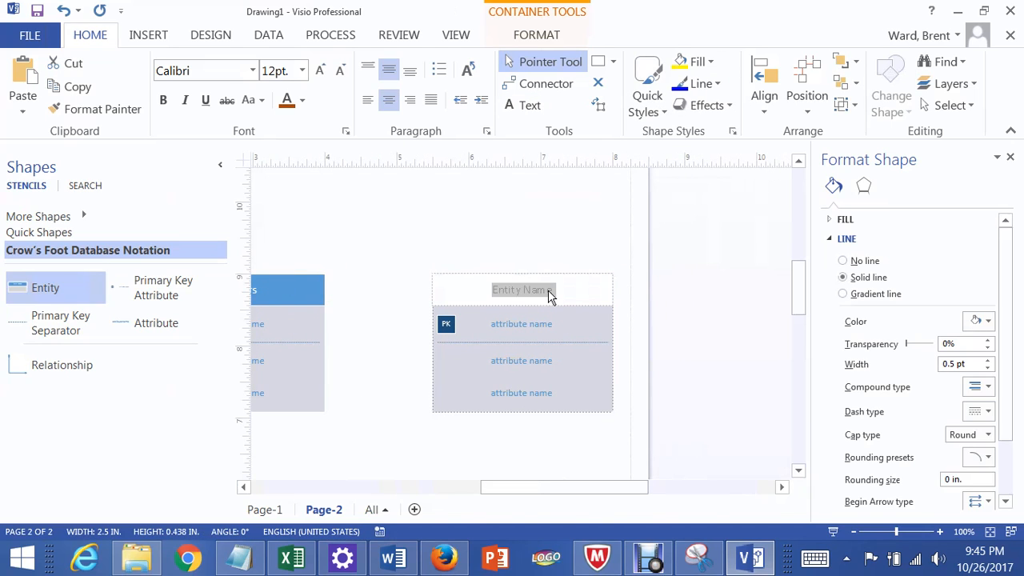
{"action": "type", "text": "Produc"}
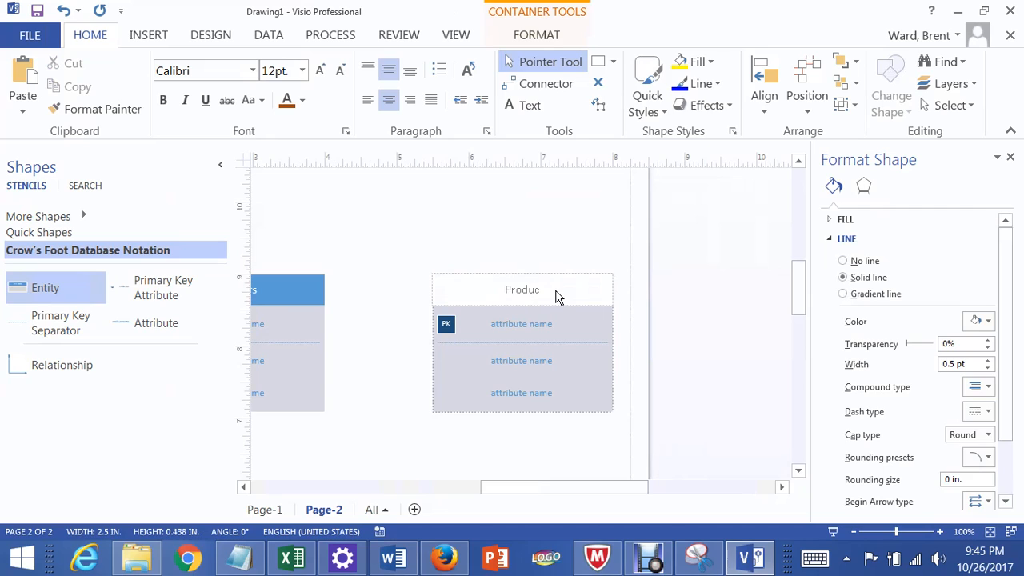
{"action": "type", "text": "ts"}
{"action": "left_click", "coordinate": [565, 248]}
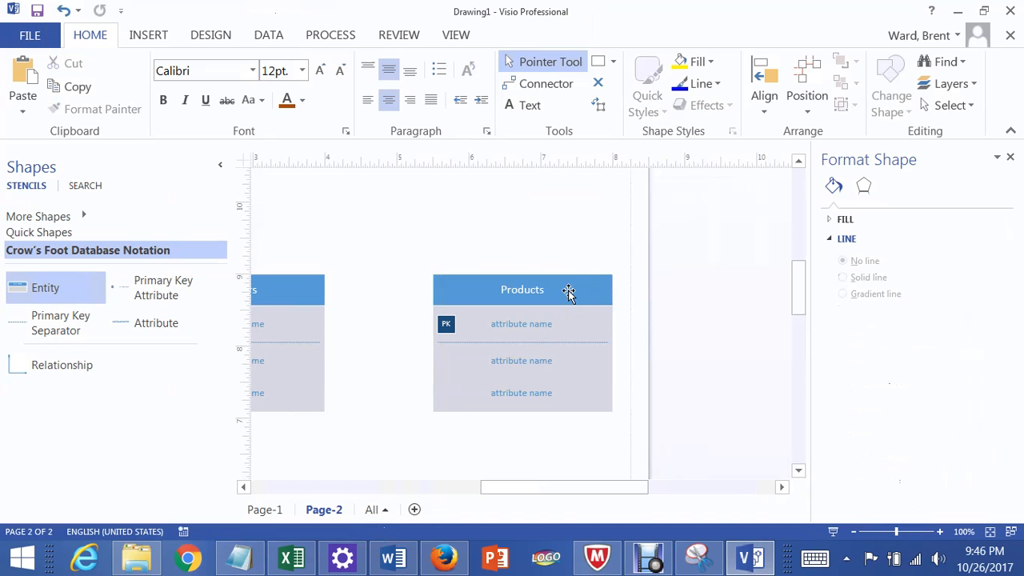
{"action": "left_click_drag", "start_coordinate": [569, 290], "coordinate": [568, 272]}
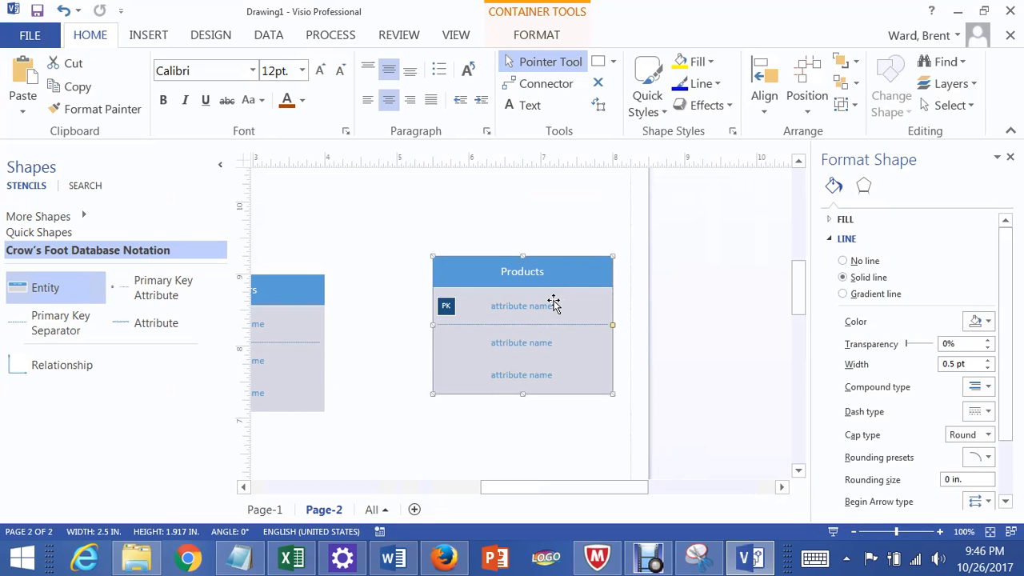
Name the Products entity's primary key attribute "ProductID" and move the Suppliers entity right and up, level with Products
{"action": "left_click", "coordinate": [554, 304]}
{"action": "double_click", "coordinate": [554, 306]}
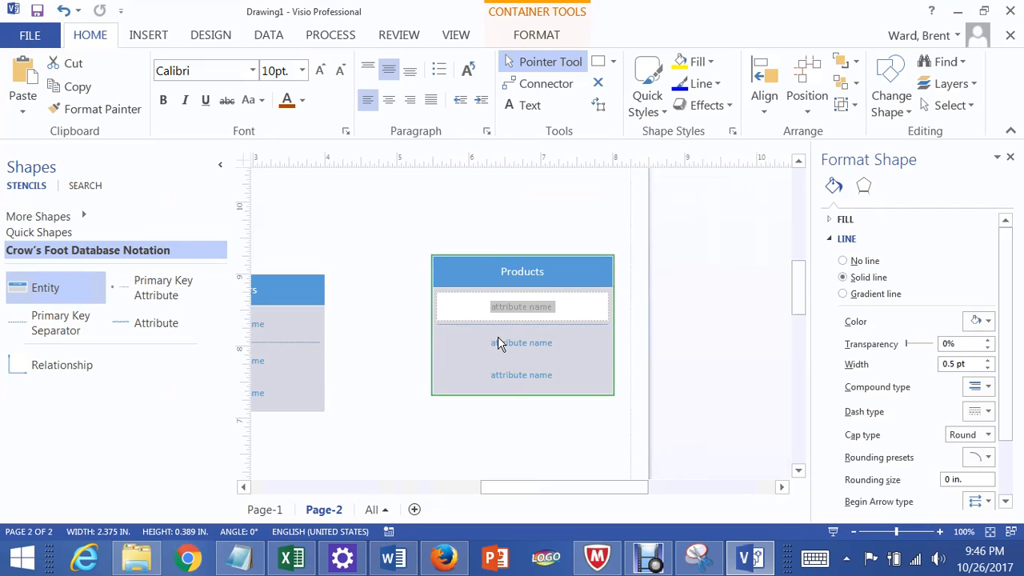
{"action": "type", "text": "Product"}
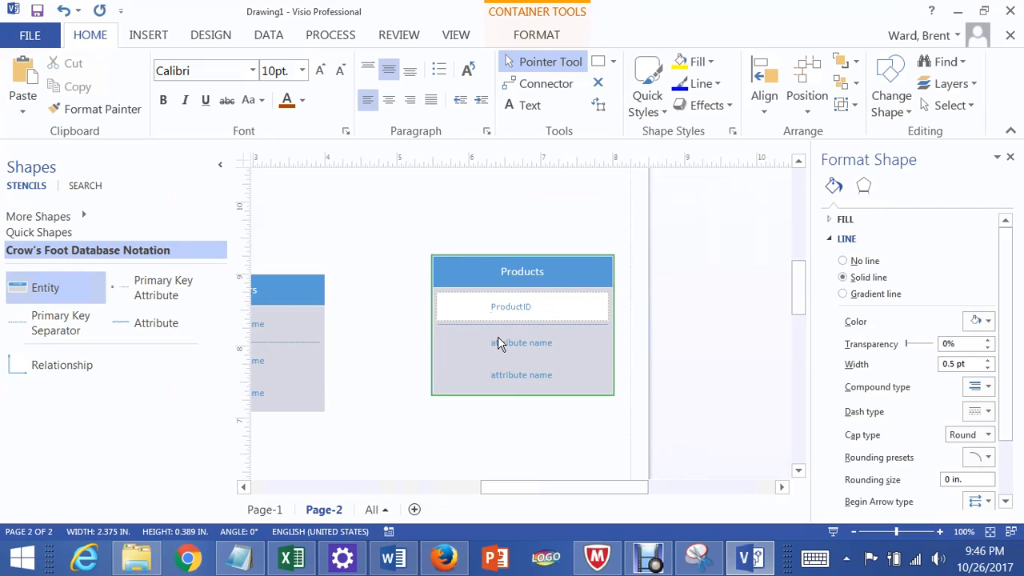
{"action": "type", "text": "ID"}
{"action": "left_click", "coordinate": [538, 208]}
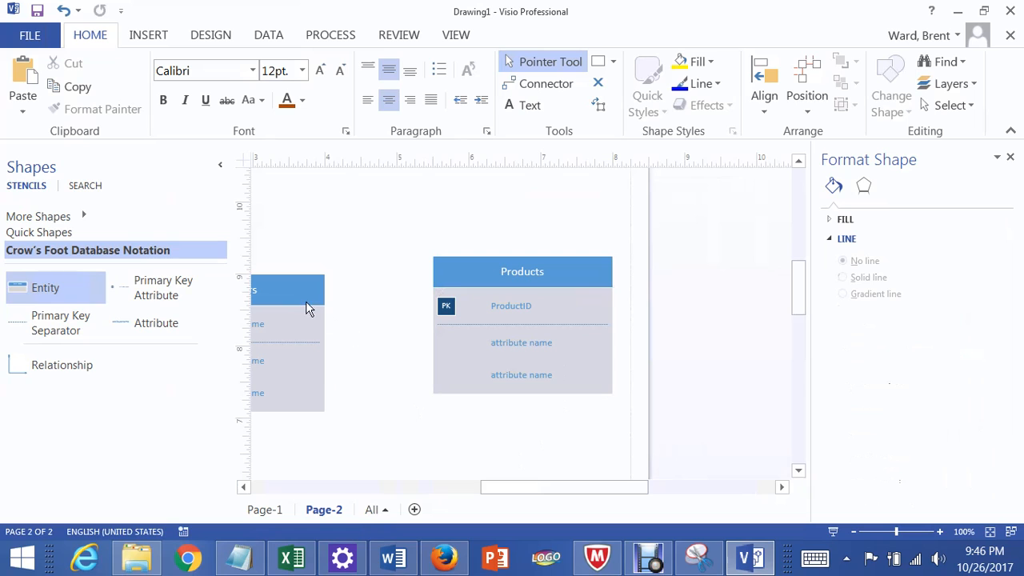
{"action": "left_click_drag", "start_coordinate": [306, 286], "coordinate": [352, 268]}
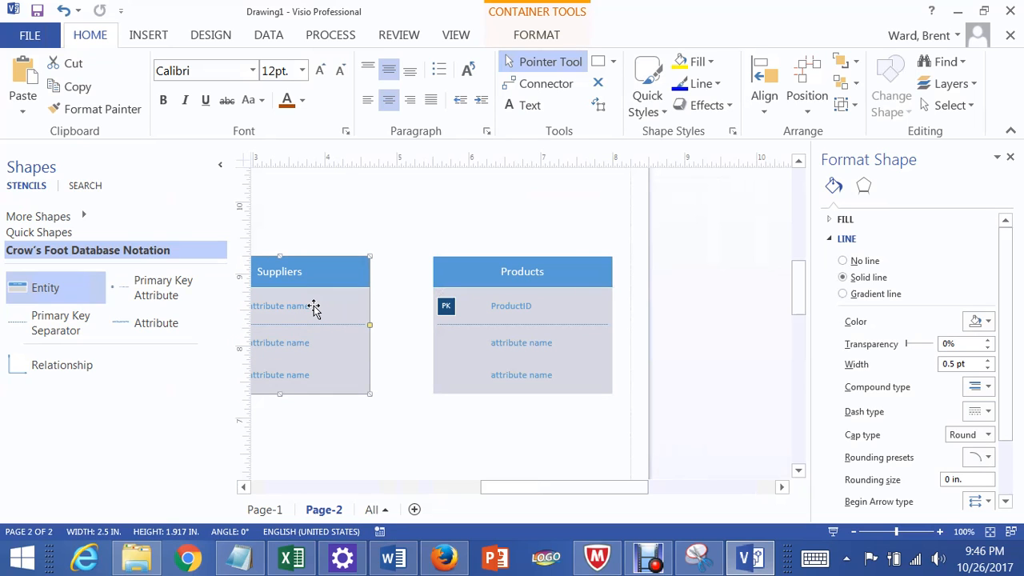
Name the Suppliers entity's primary key attribute "SupplierID"
{"action": "left_click", "coordinate": [314, 305]}
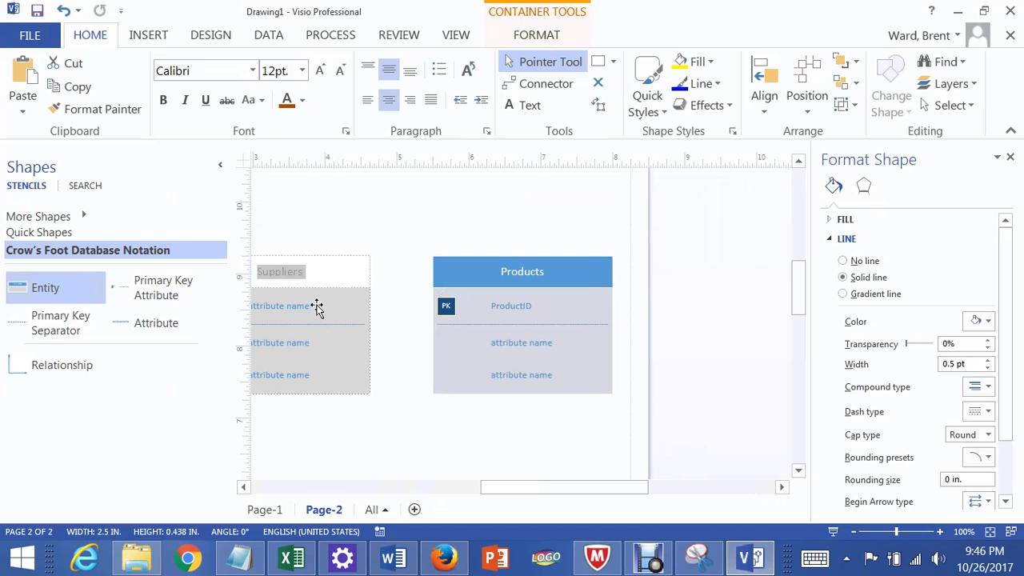
{"action": "left_click", "coordinate": [317, 306]}
{"action": "left_click_drag", "start_coordinate": [550, 493], "coordinate": [487, 493]}
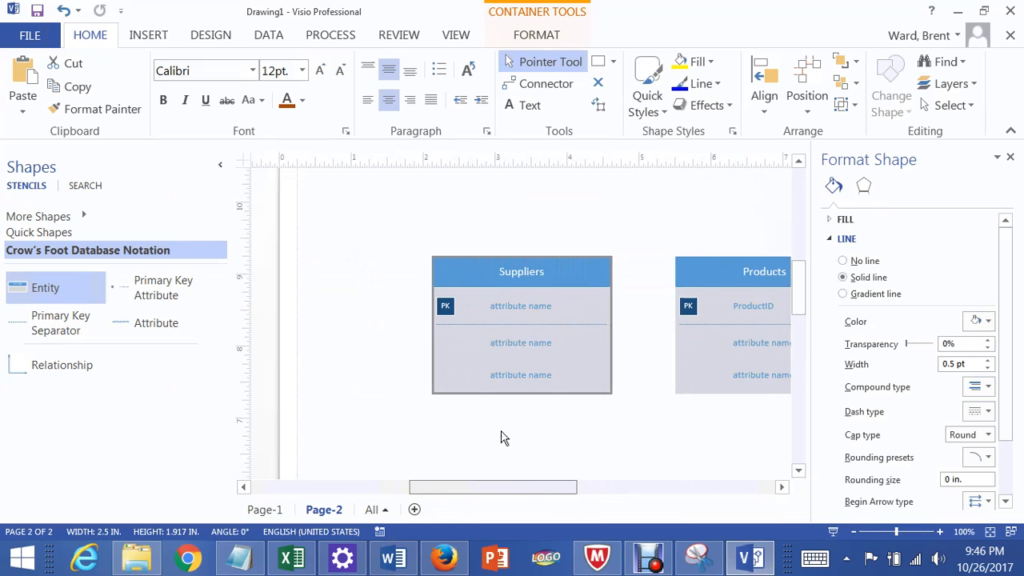
{"action": "left_click", "coordinate": [518, 310]}
{"action": "double_click", "coordinate": [518, 311]}
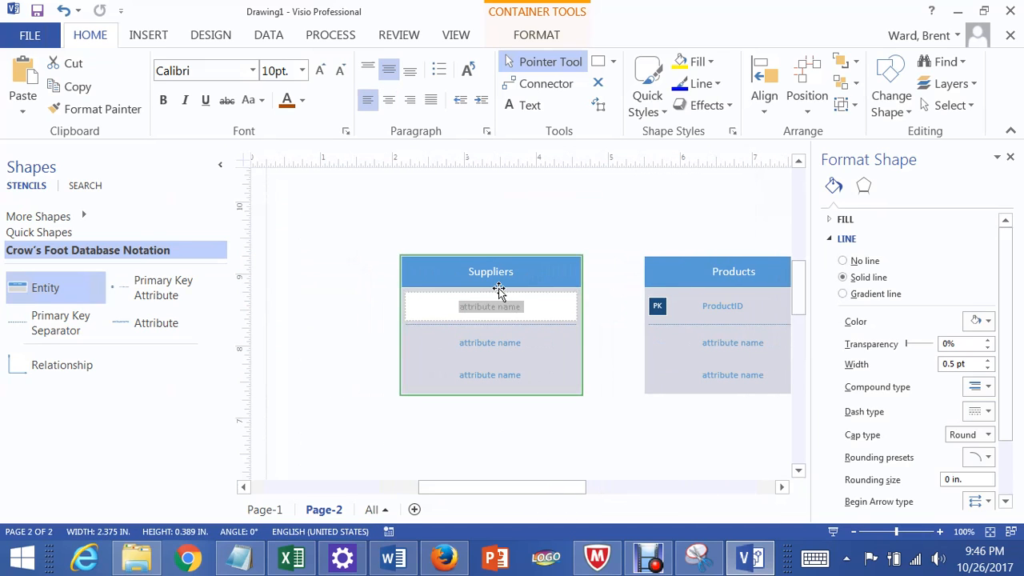
{"action": "type", "text": "SupplierID"}
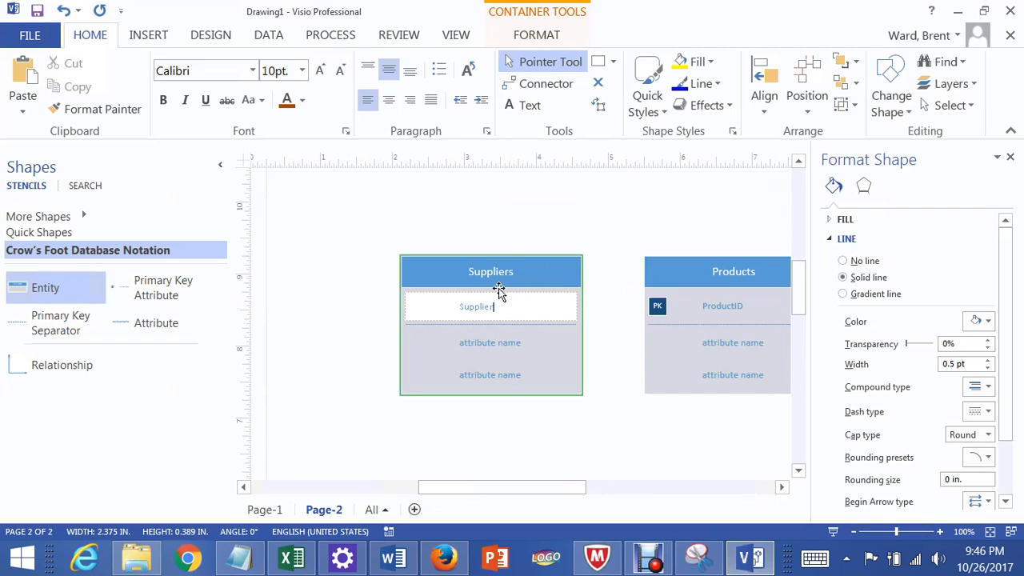
{"action": "left_click", "coordinate": [596, 224]}
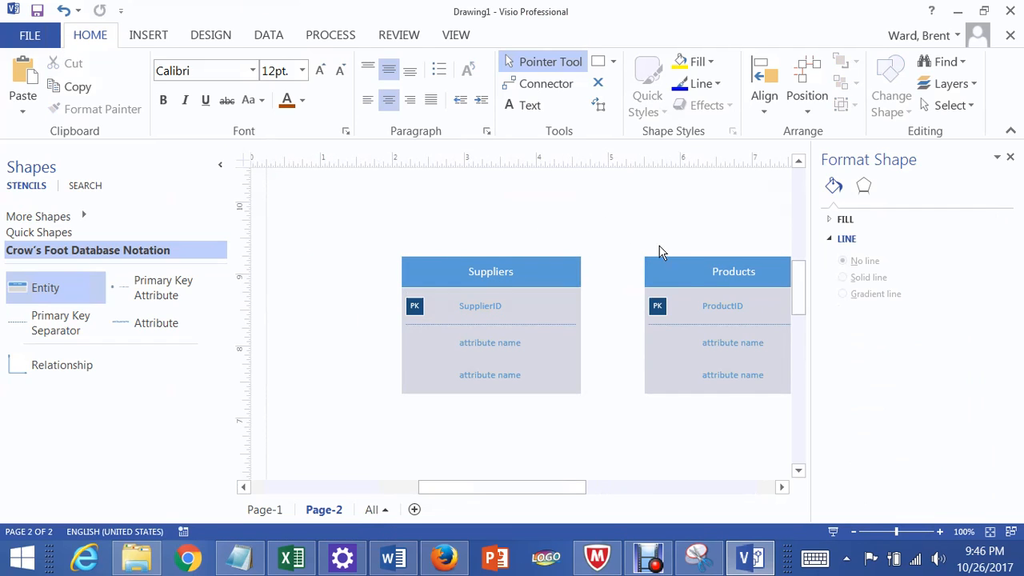
Name the first non-key attribute of the Products entity "SupplierID" and move Products closer to Suppliers
{"action": "double_click", "coordinate": [742, 344]}
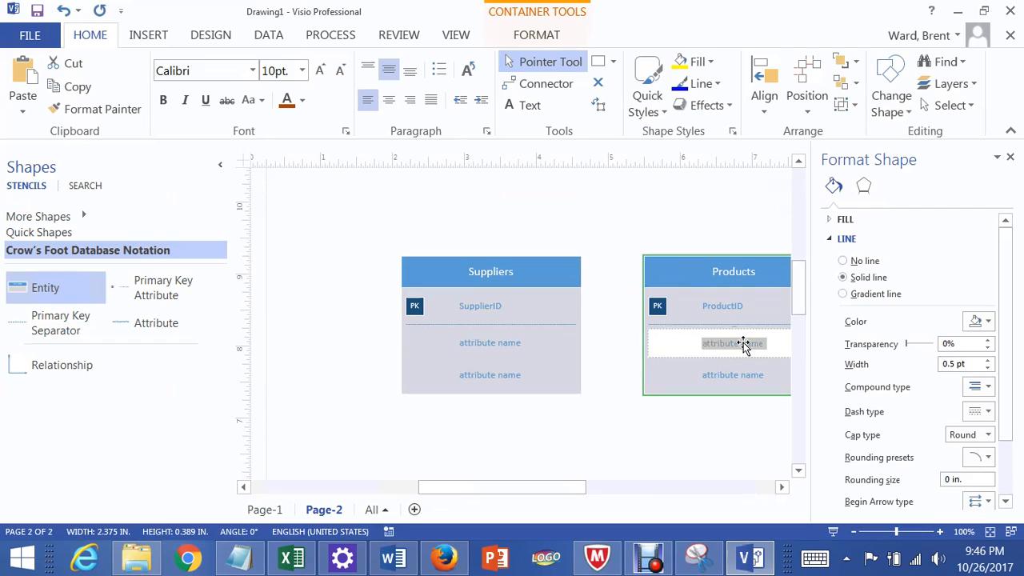
{"action": "type", "text": "SupplierID"}
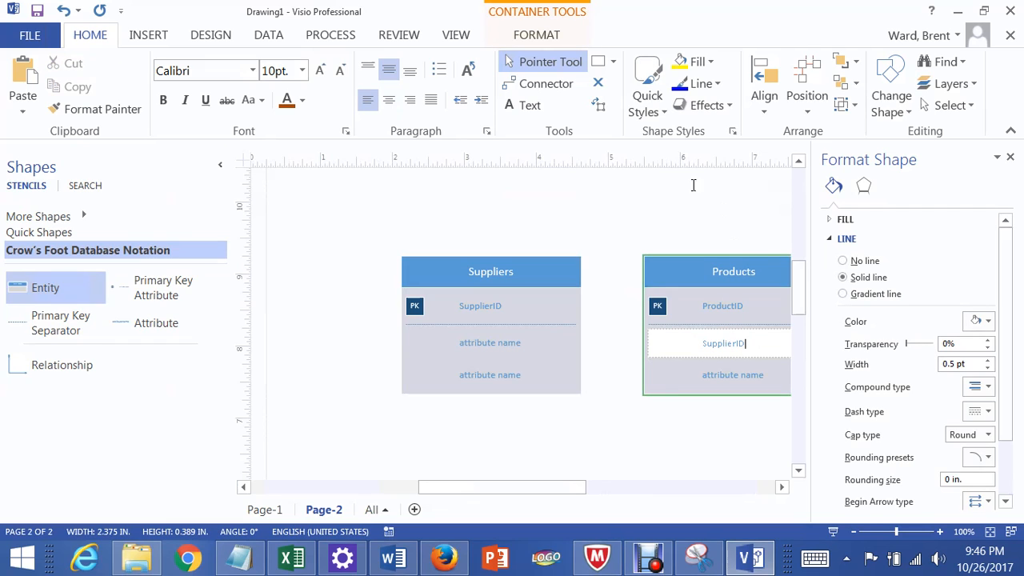
{"action": "left_click", "coordinate": [726, 242]}
{"action": "left_click", "coordinate": [704, 269]}
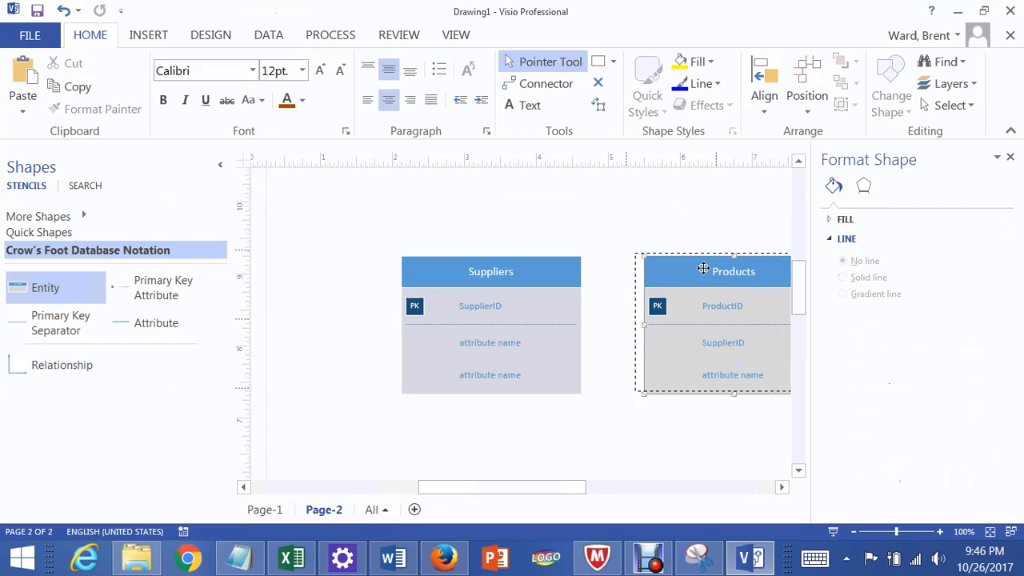
{"action": "left_click_drag", "start_coordinate": [700, 269], "coordinate": [714, 350]}
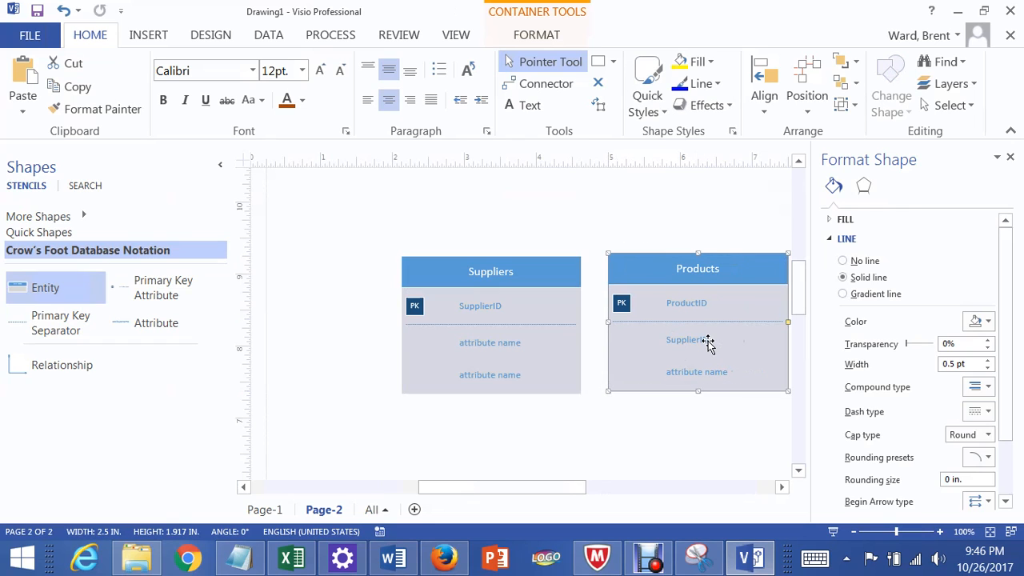
Set the SupplierID attribute in Products as a foreign key and move the Suppliers entity left to widen the gap between the entities
{"action": "left_click", "coordinate": [697, 344]}
{"action": "right_click", "coordinate": [697, 345]}
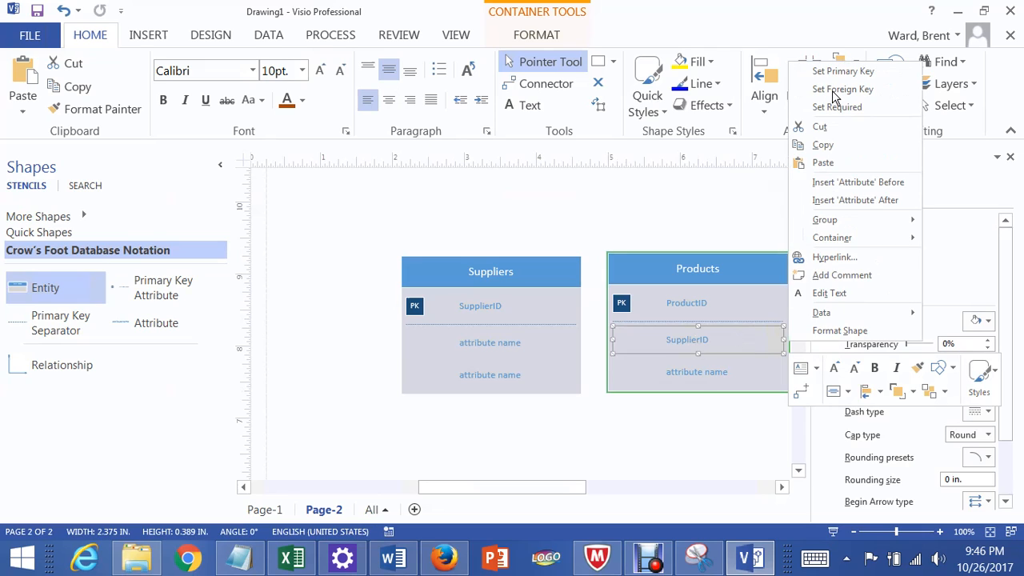
{"action": "left_click", "coordinate": [832, 90]}
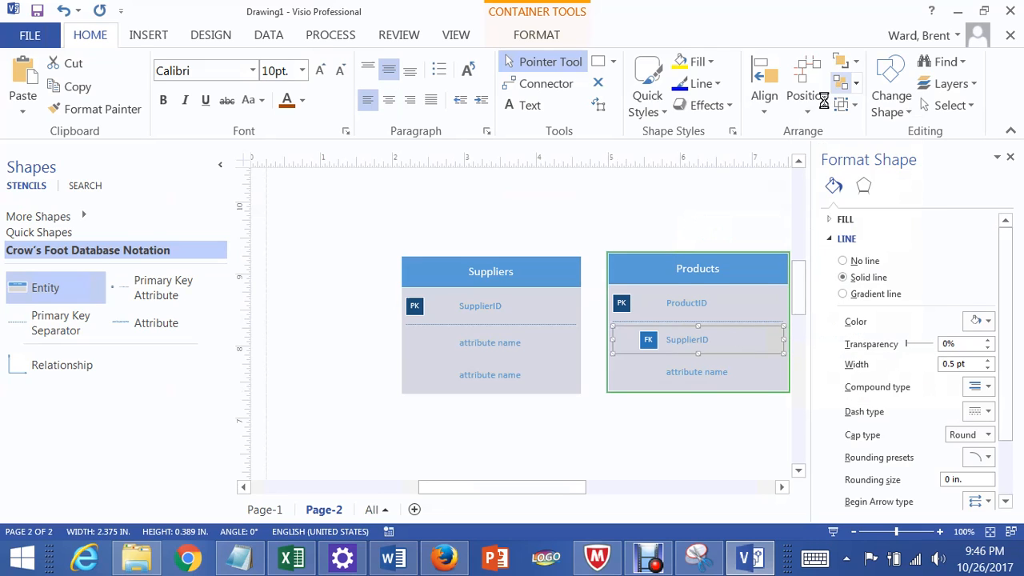
{"action": "left_click", "coordinate": [751, 208]}
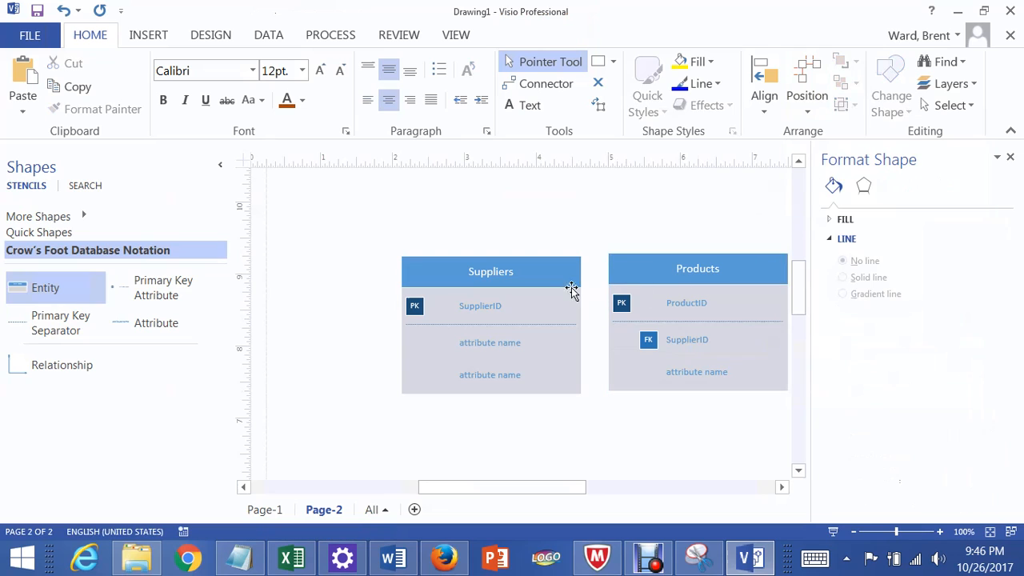
{"action": "left_click_drag", "start_coordinate": [471, 272], "coordinate": [382, 267]}
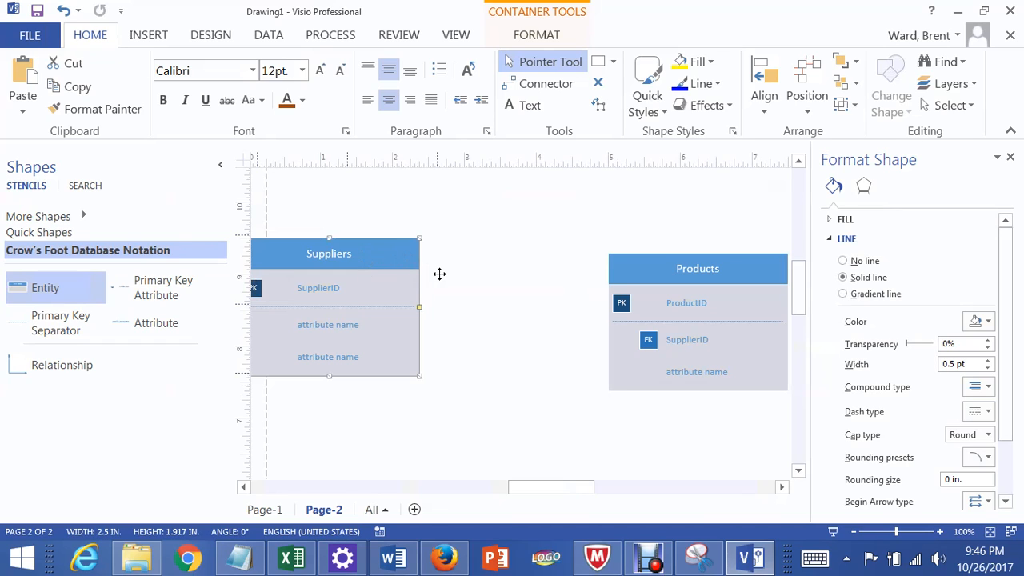
{"action": "left_click_drag", "start_coordinate": [440, 273], "coordinate": [477, 262]}
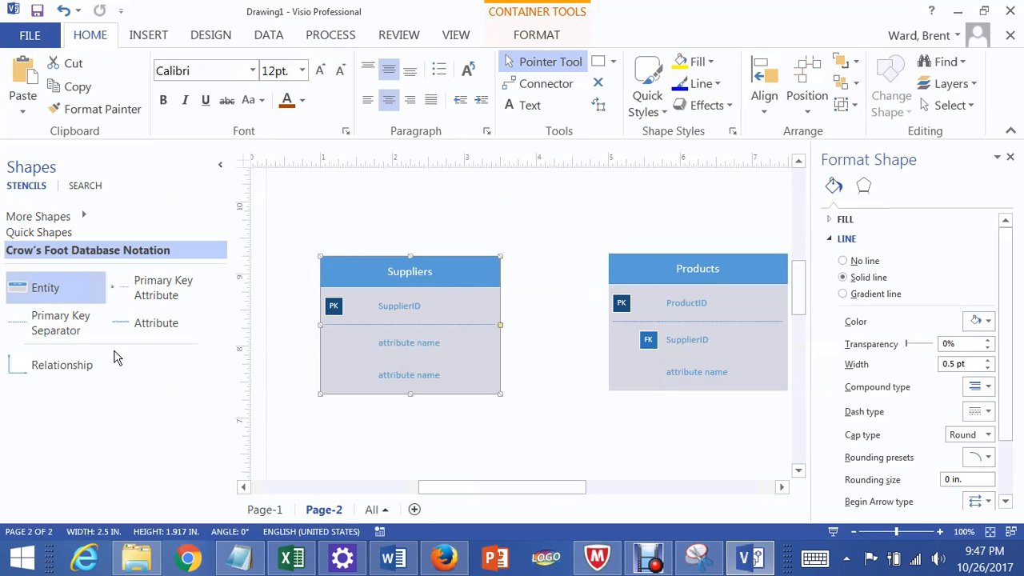
Add a Relationship connector and attach its ends to the facing sides of the Suppliers and Products entities
{"action": "left_click", "coordinate": [47, 368]}
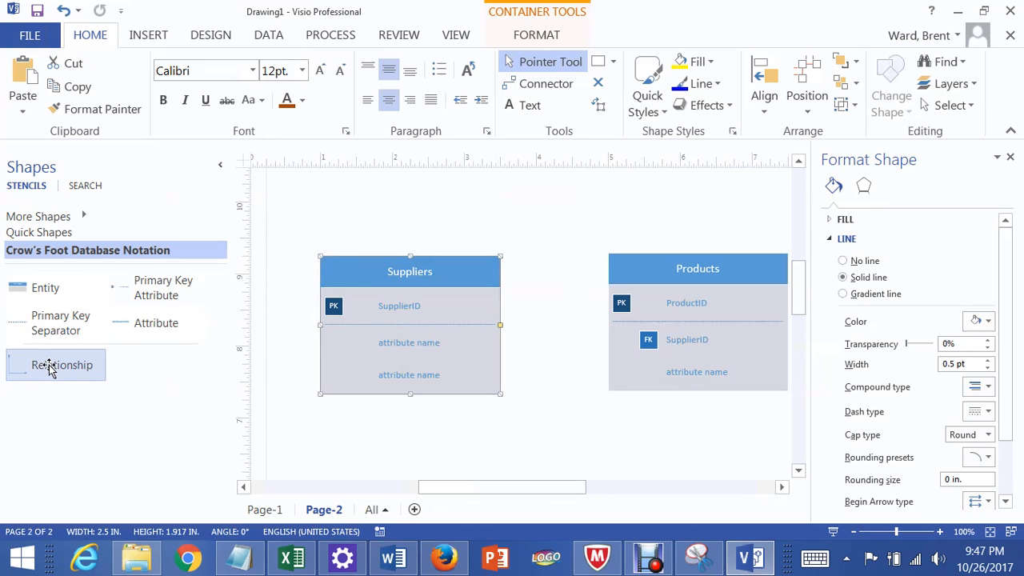
{"action": "left_click_drag", "start_coordinate": [48, 368], "coordinate": [629, 432]}
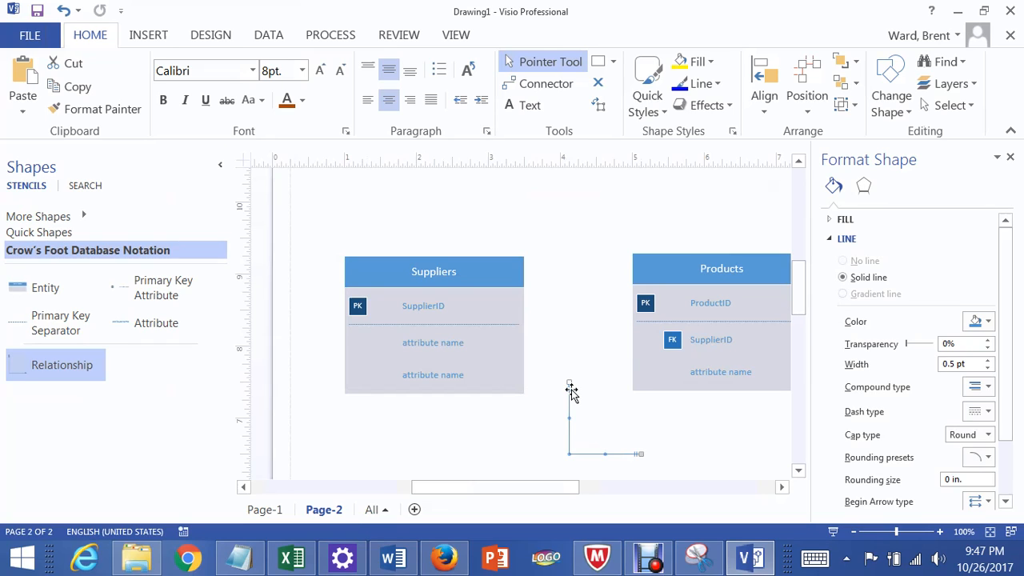
{"action": "left_click_drag", "start_coordinate": [571, 391], "coordinate": [531, 364]}
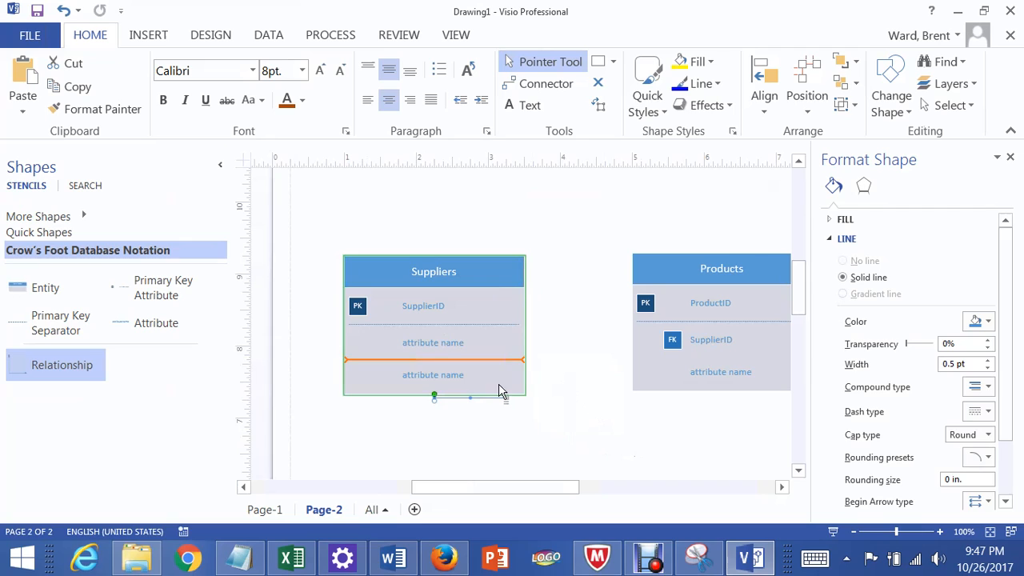
{"action": "left_click_drag", "start_coordinate": [505, 400], "coordinate": [608, 353]}
{"action": "left_click_drag", "start_coordinate": [596, 307], "coordinate": [605, 346]}
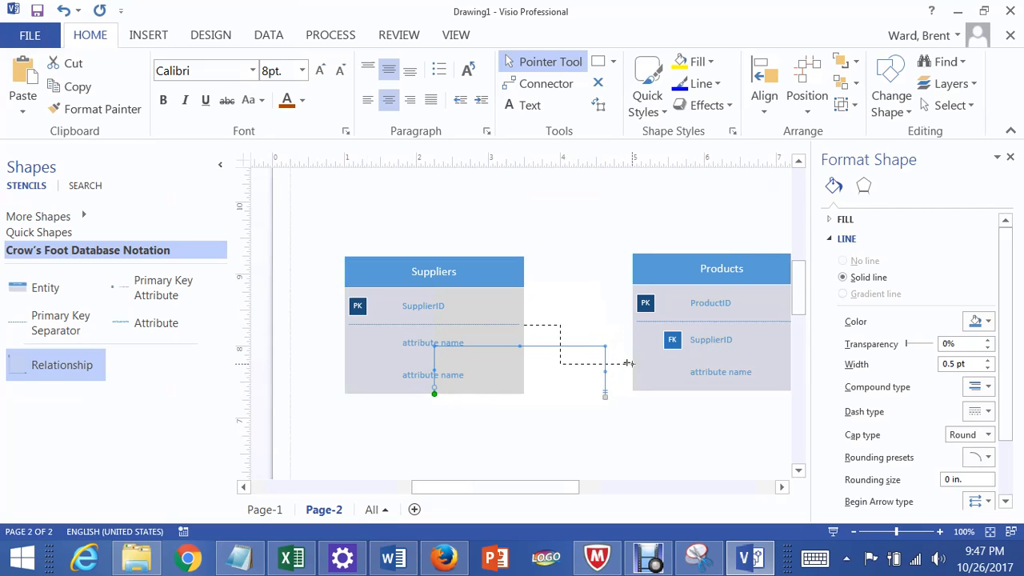
{"action": "left_click_drag", "start_coordinate": [629, 363], "coordinate": [627, 364]}
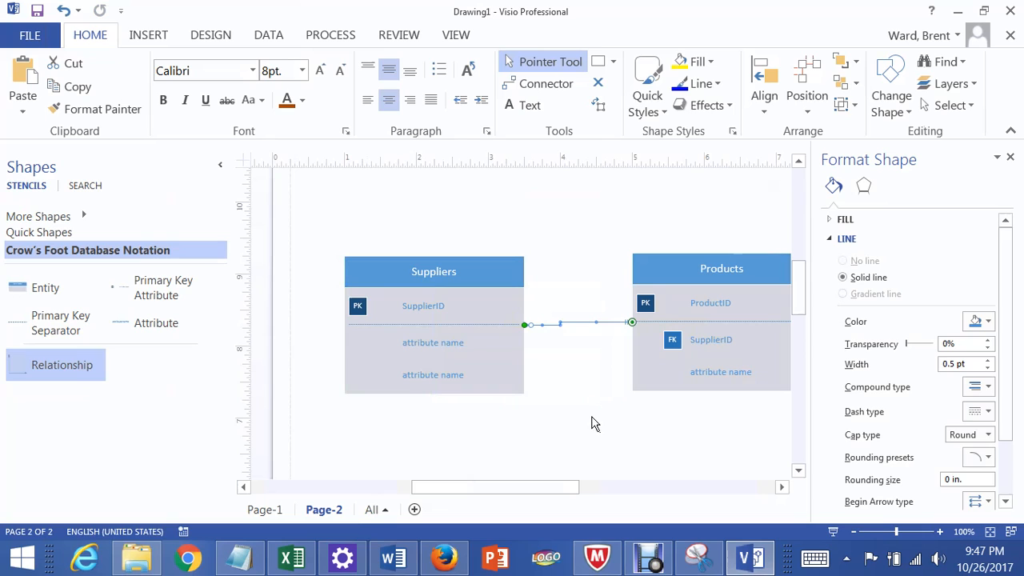
Move the Suppliers entity slightly up and left, and change the relationship line to a straight connector
{"action": "left_click_drag", "start_coordinate": [460, 272], "coordinate": [453, 249]}
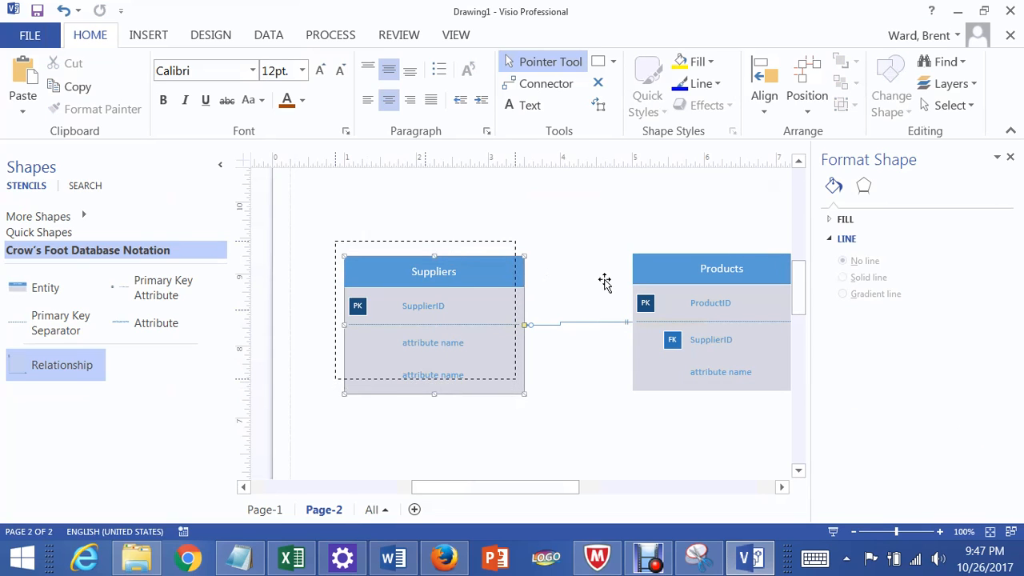
{"action": "left_click", "coordinate": [584, 323]}
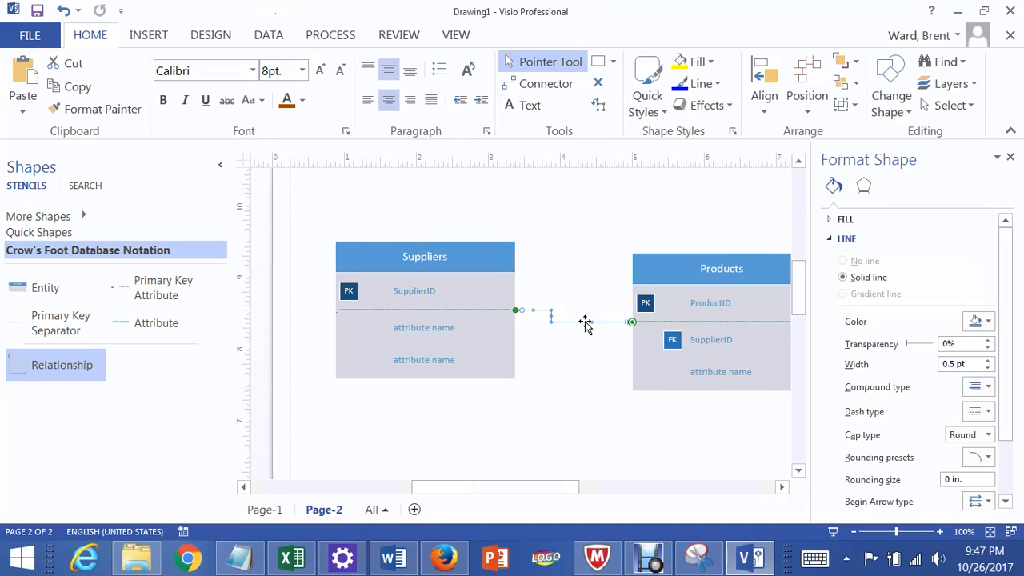
{"action": "right_click", "coordinate": [585, 321]}
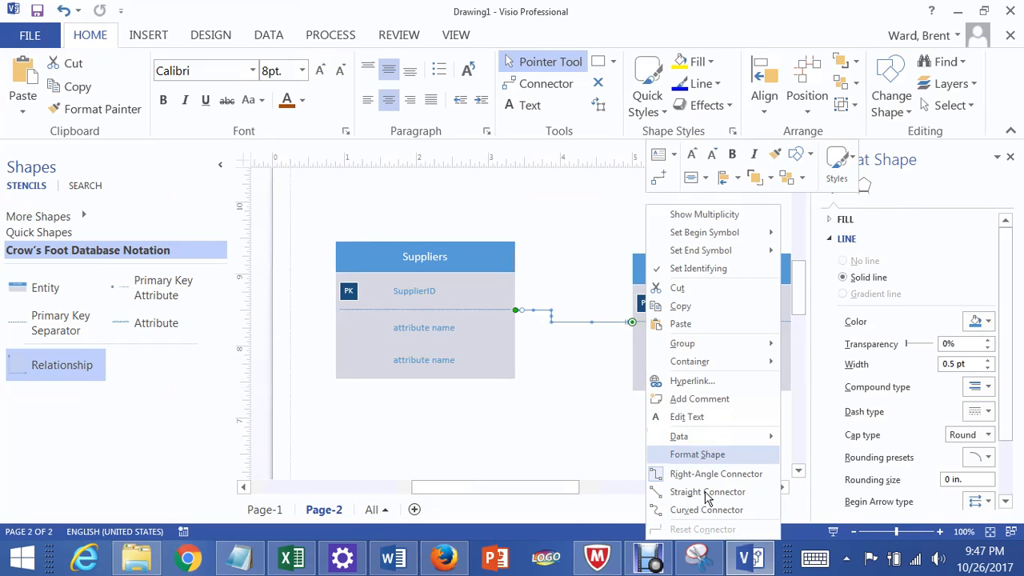
{"action": "left_click", "coordinate": [707, 492]}
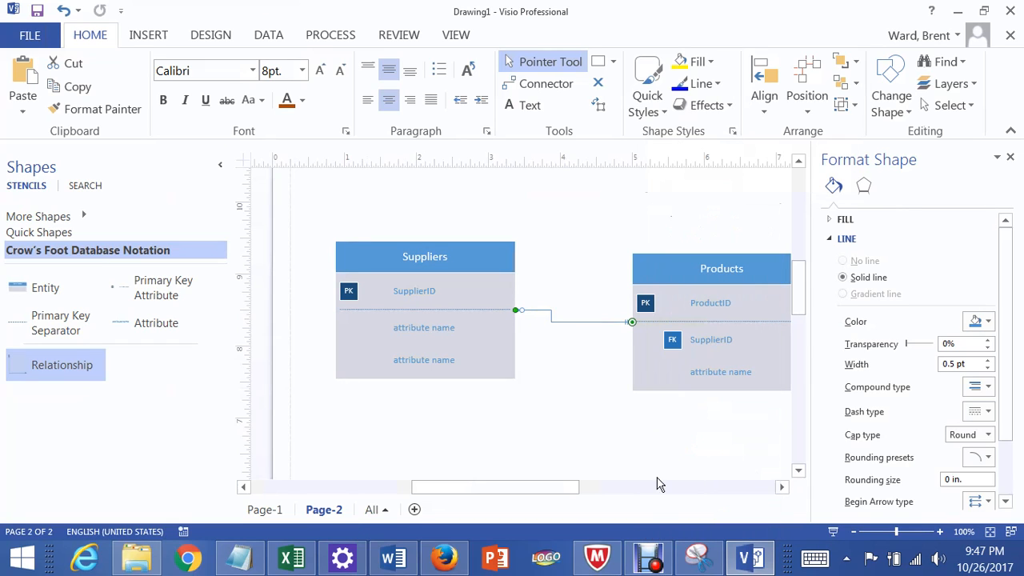
Move the Products entity up and left, nearly level with Suppliers
{"action": "left_click", "coordinate": [696, 283]}
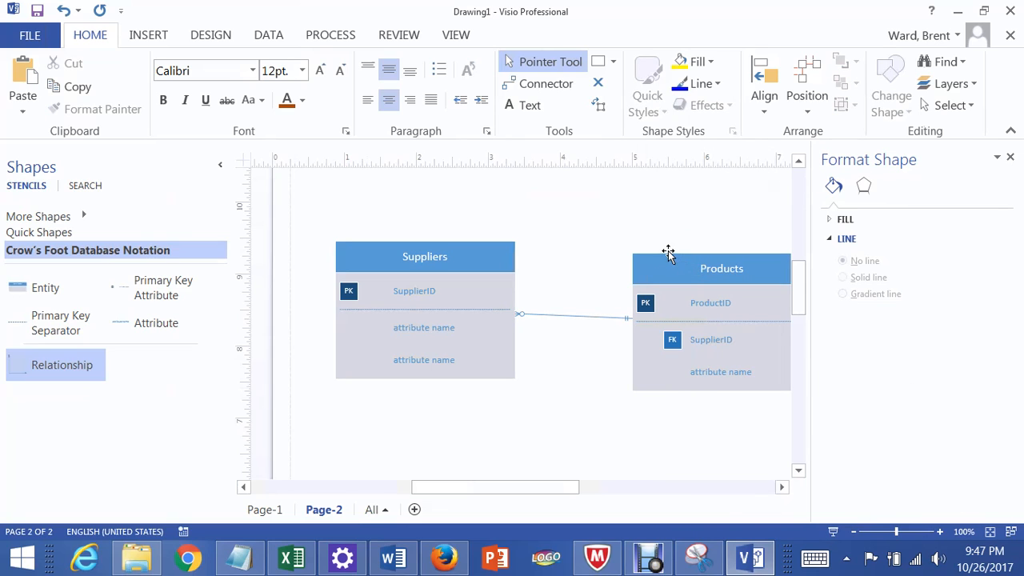
{"action": "left_click_drag", "start_coordinate": [668, 252], "coordinate": [682, 253]}
{"action": "left_click", "coordinate": [540, 236]}
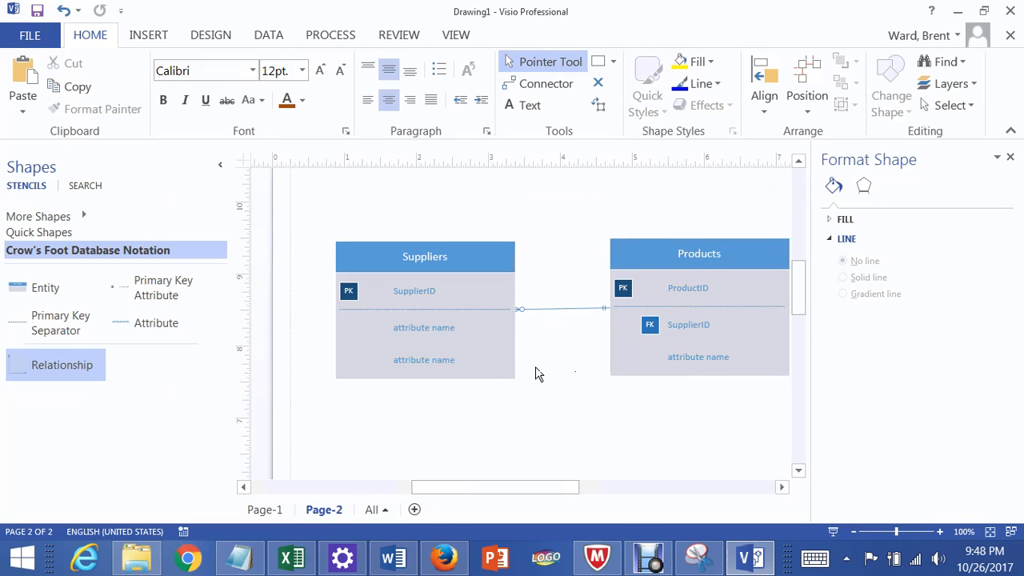
{"action": "left_click", "coordinate": [452, 332]}
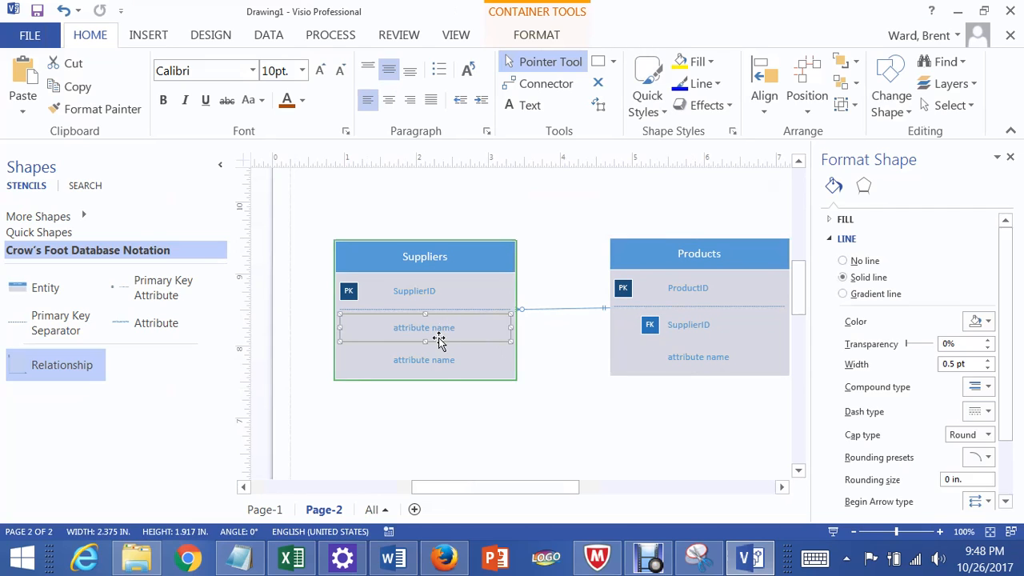
{"action": "left_click", "coordinate": [437, 362]}
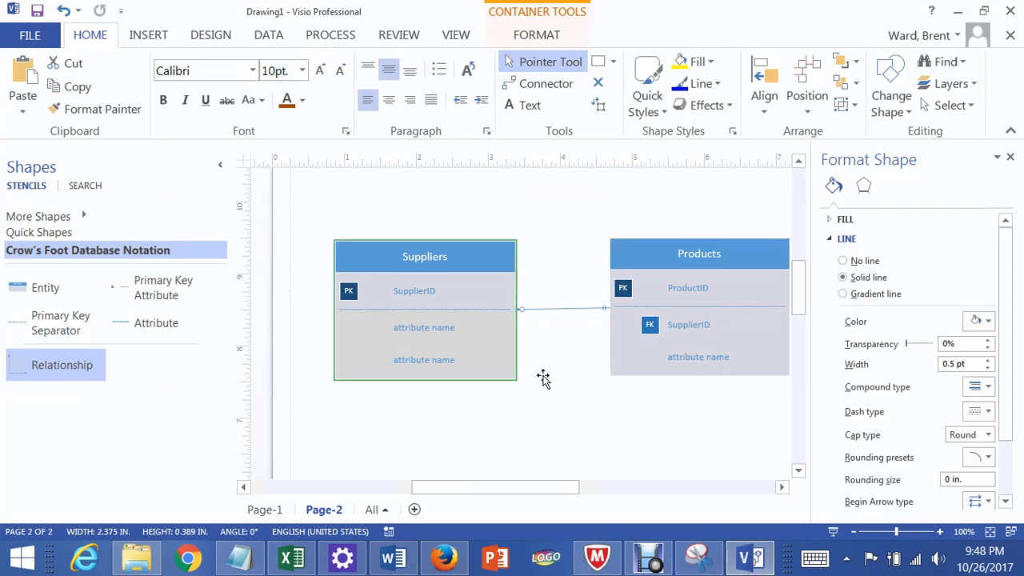
{"action": "double_click", "coordinate": [432, 332]}
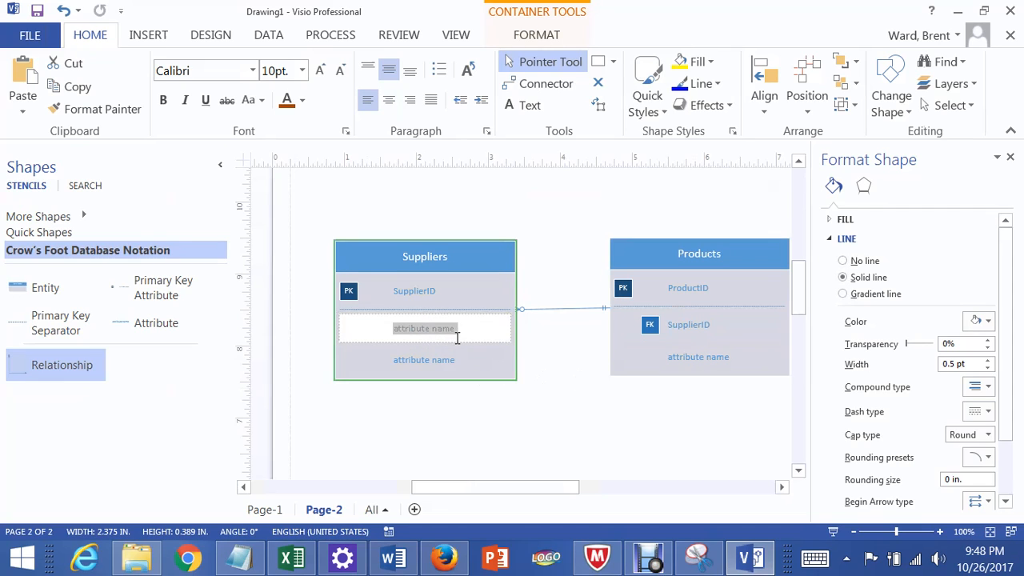
{"action": "left_click", "coordinate": [560, 404]}
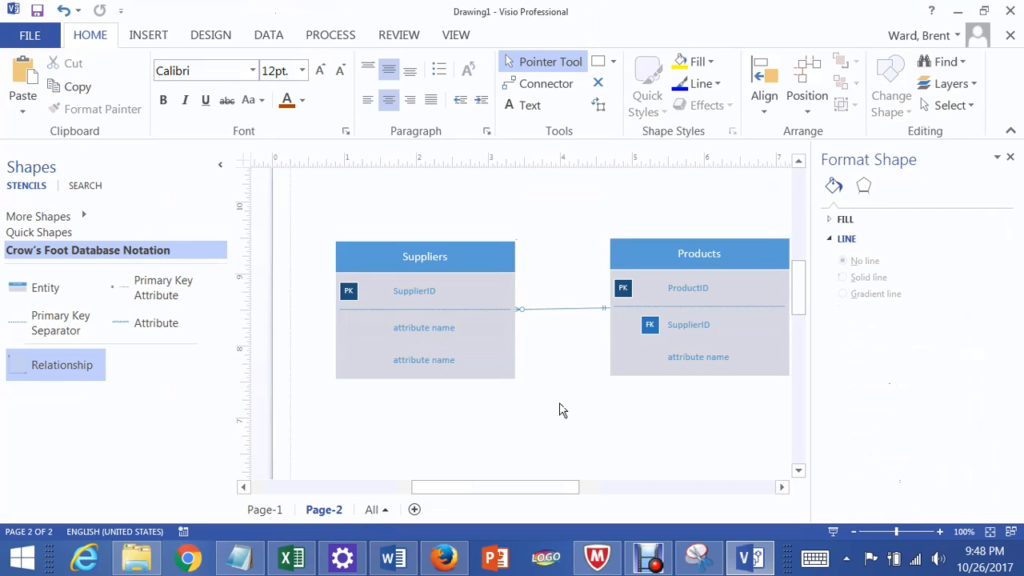
Set the Suppliers title's font color to a light purple theme color
{"action": "left_click", "coordinate": [428, 263]}
{"action": "left_click", "coordinate": [428, 260]}
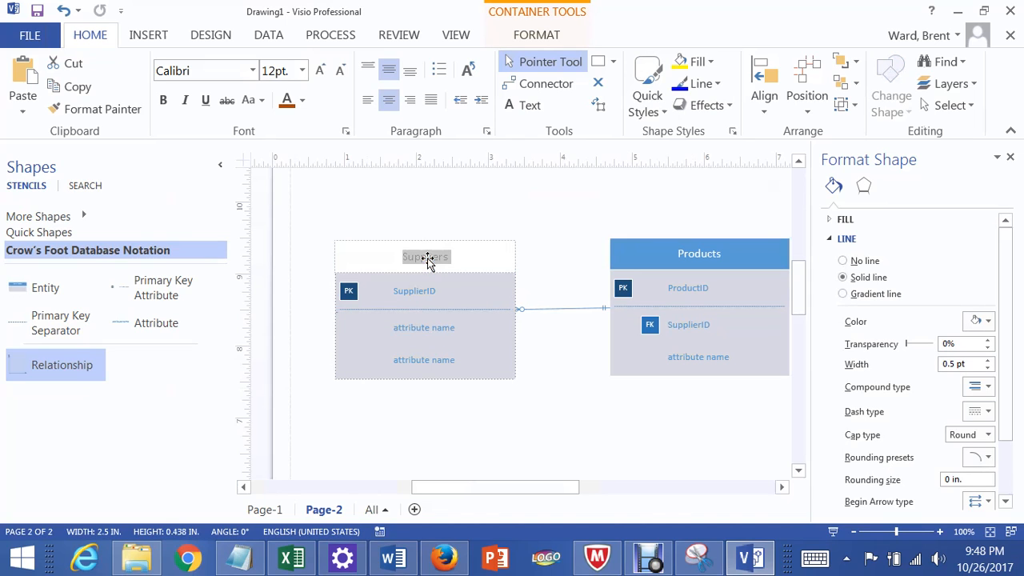
{"action": "left_click", "coordinate": [303, 100]}
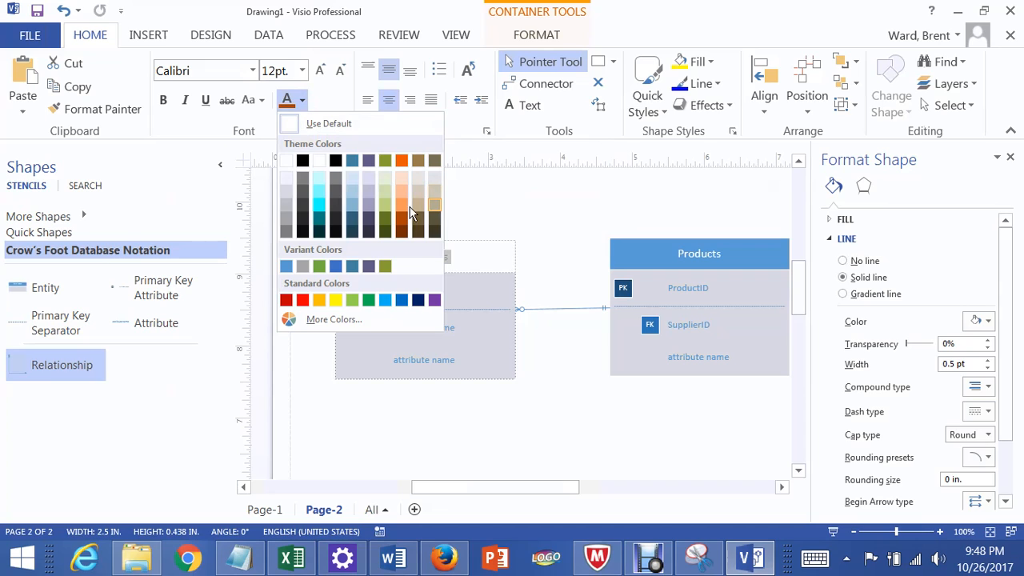
{"action": "left_click", "coordinate": [369, 199]}
{"action": "left_click", "coordinate": [528, 215]}
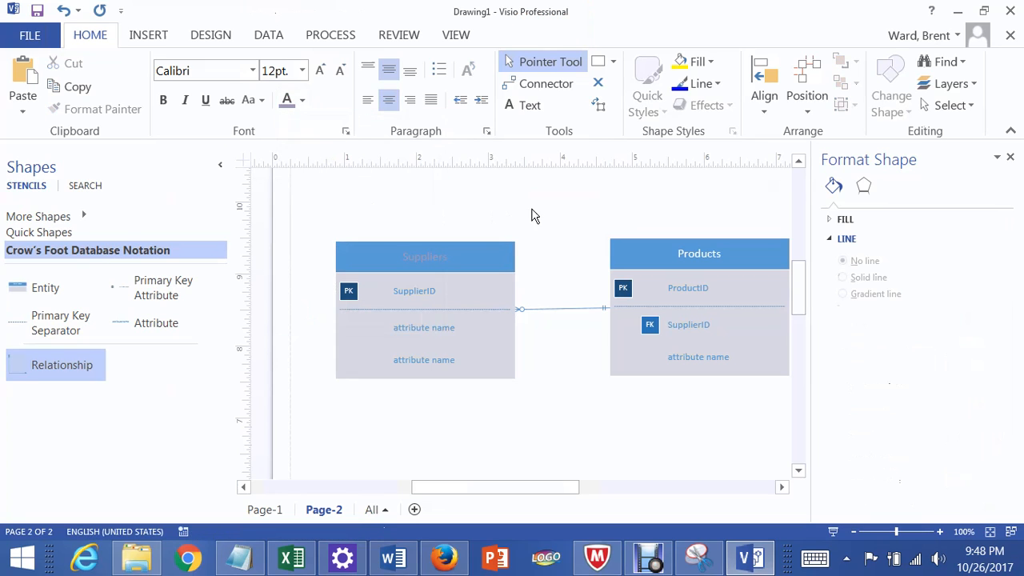
Set the Suppliers title's font color to the orange theme color
{"action": "left_click", "coordinate": [449, 256]}
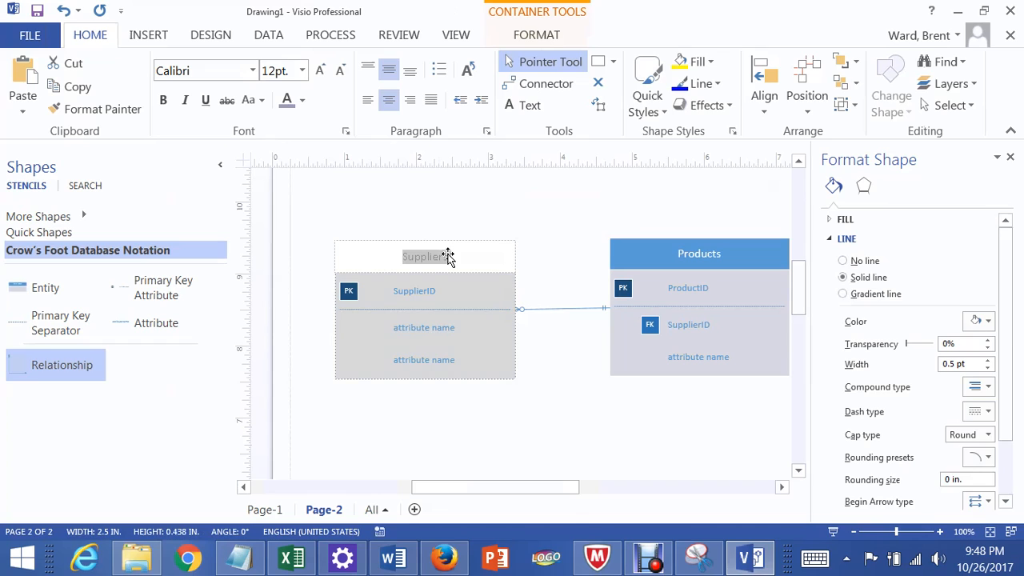
{"action": "left_click", "coordinate": [302, 102]}
{"action": "left_click", "coordinate": [402, 161]}
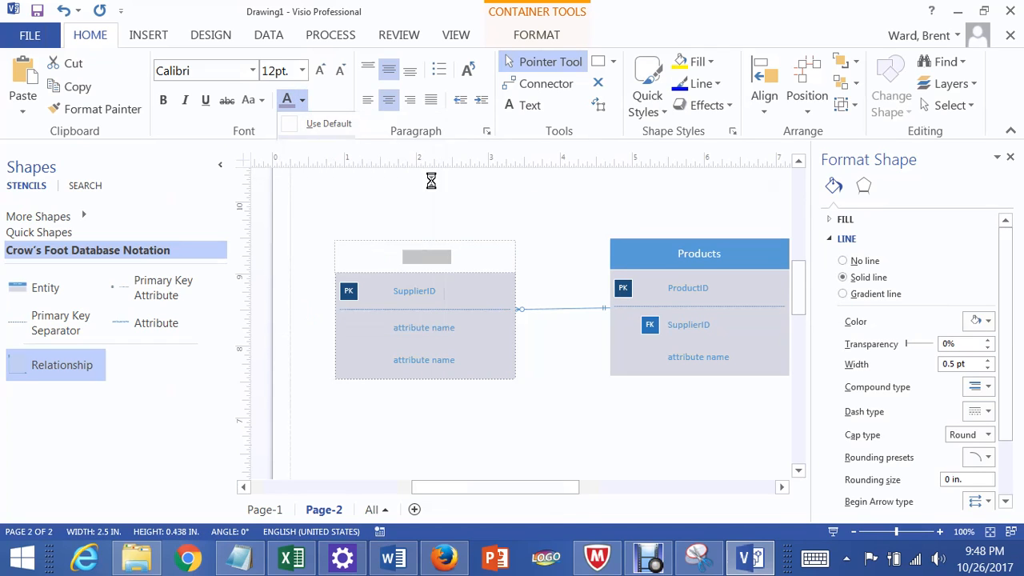
{"action": "left_click", "coordinate": [512, 223]}
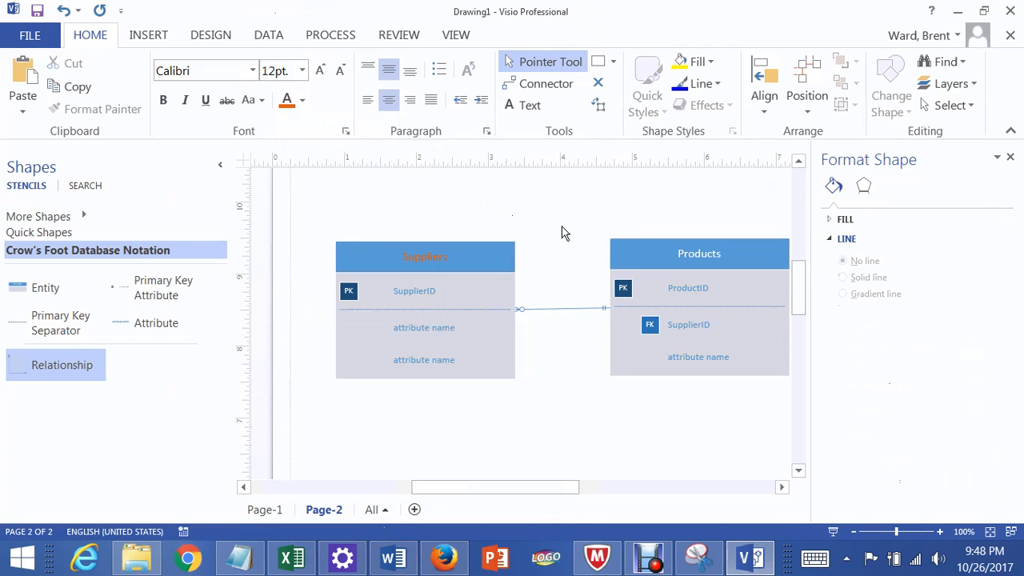
Set the Products title's font color to the orange theme color
{"action": "left_click", "coordinate": [709, 253]}
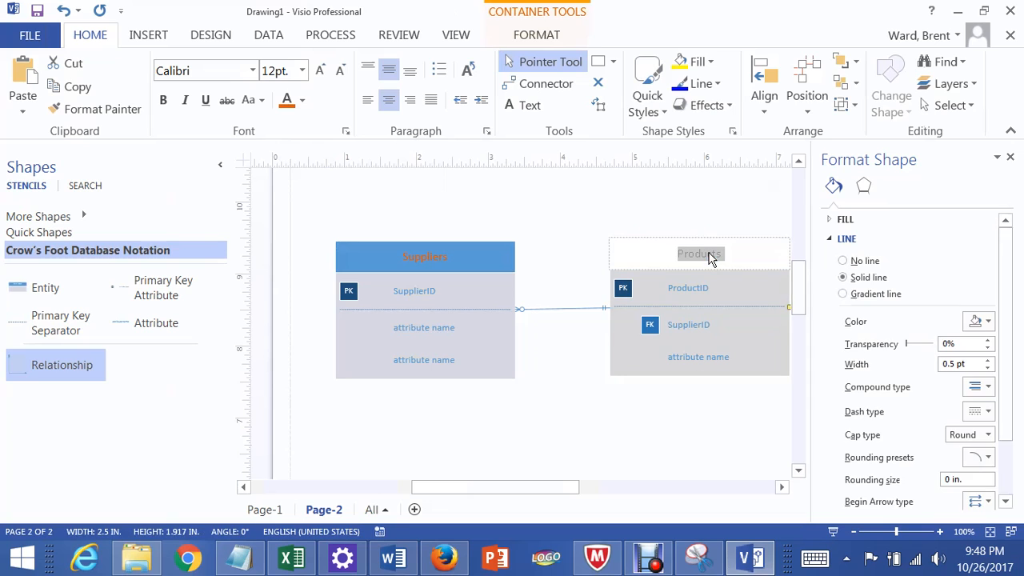
{"action": "left_click", "coordinate": [302, 100]}
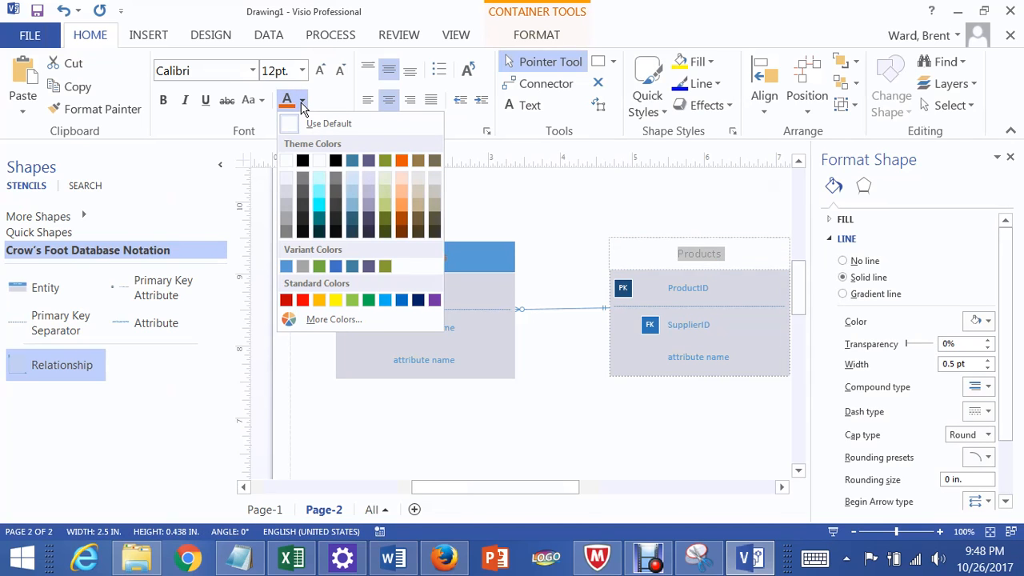
{"action": "left_click", "coordinate": [581, 210]}
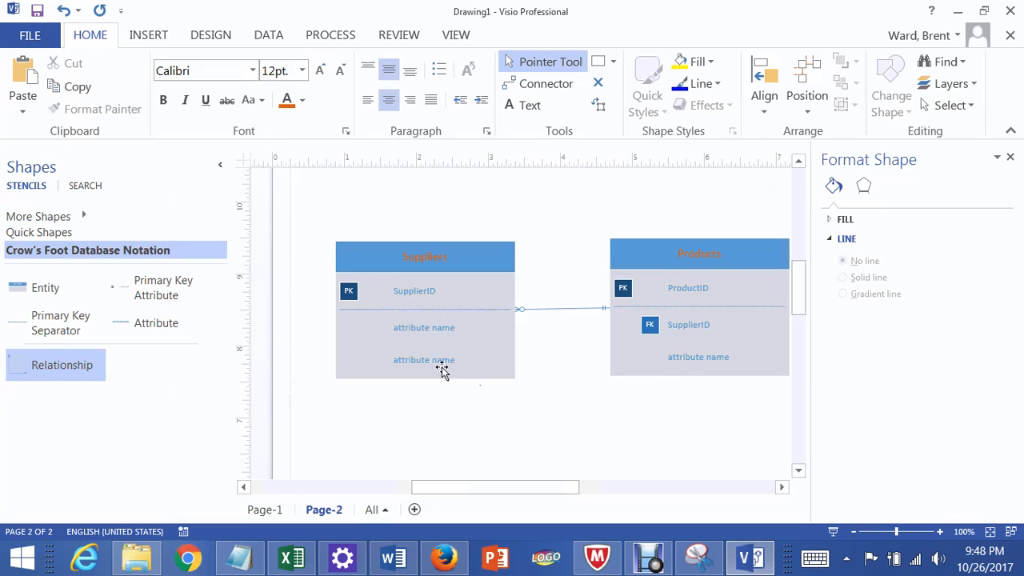
Label the relationship line between Suppliers and Products with the text "Supplies"
{"action": "left_click", "coordinate": [565, 309]}
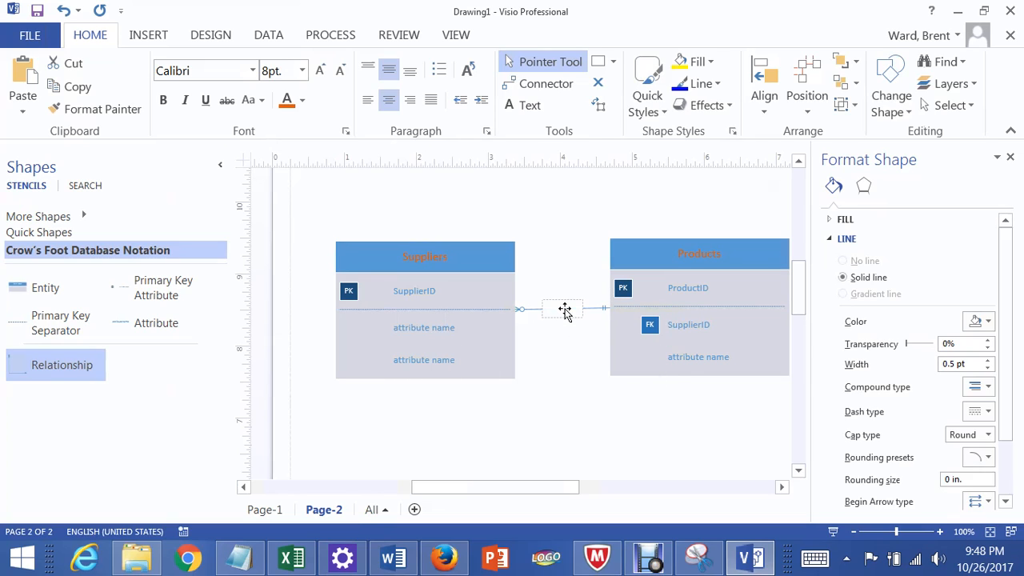
{"action": "double_click", "coordinate": [565, 309]}
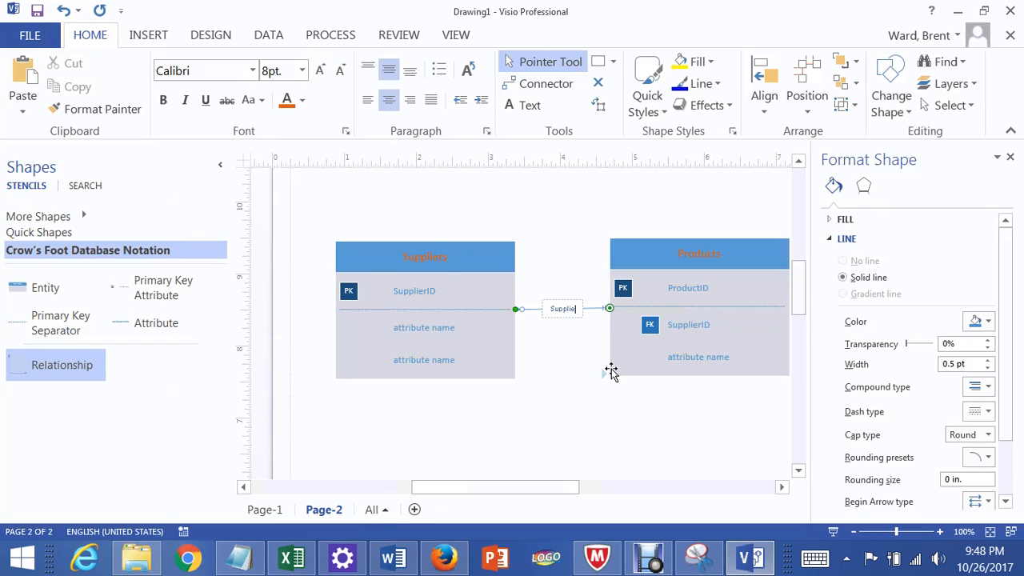
{"action": "left_click", "coordinate": [560, 250]}
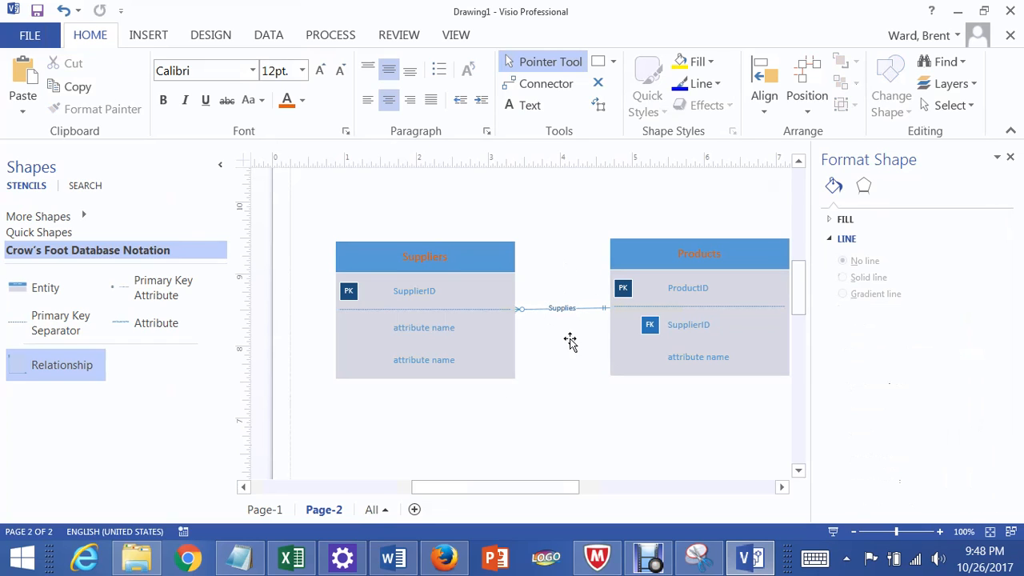
Set the begin symbol of the Supplies relationship, at the Suppliers entity, to 1 and only 1
{"action": "left_click", "coordinate": [941, 532]}
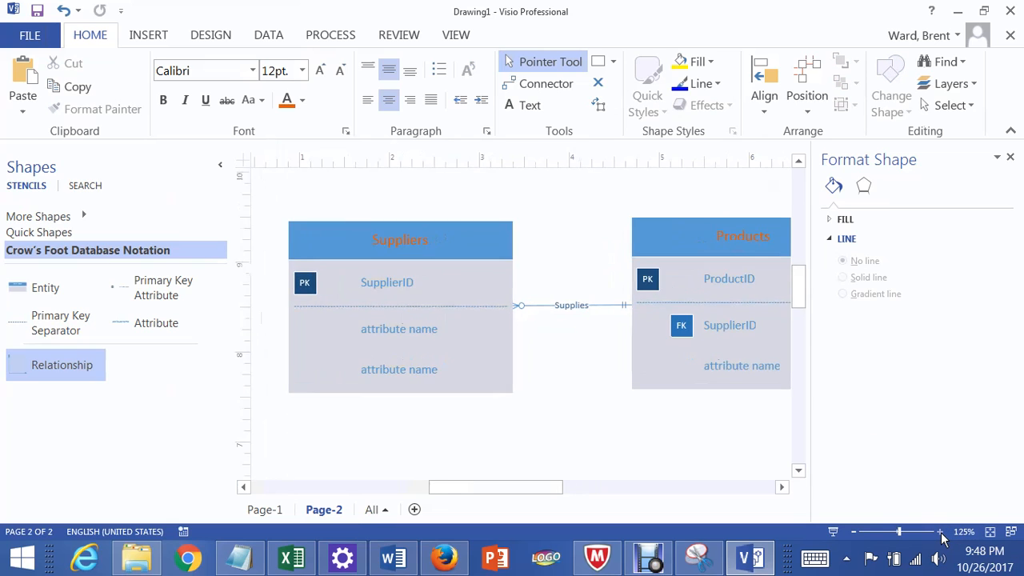
{"action": "left_click", "coordinate": [941, 533]}
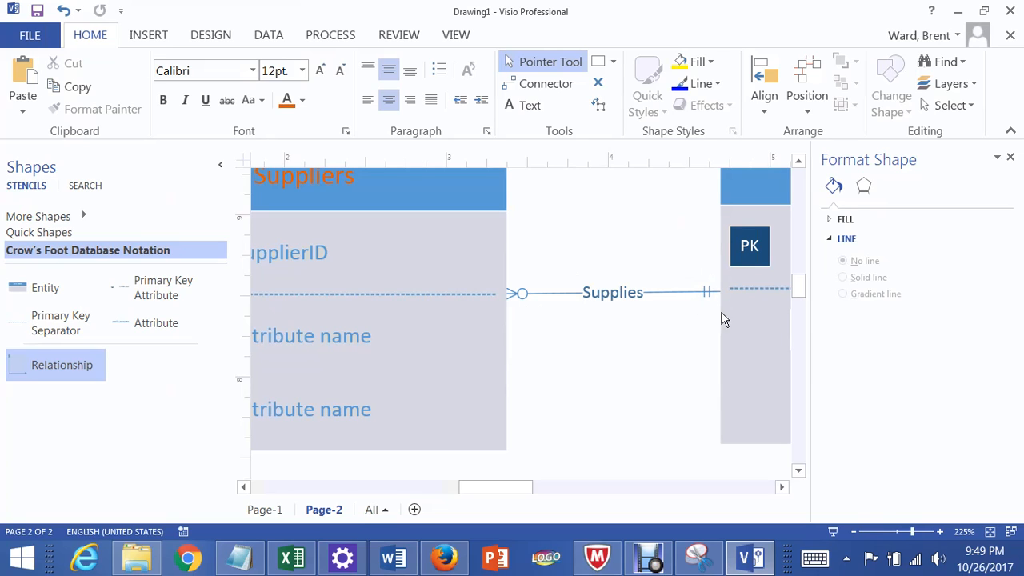
{"action": "left_click_drag", "start_coordinate": [715, 293], "coordinate": [719, 293]}
{"action": "left_click", "coordinate": [524, 296]}
{"action": "right_click", "coordinate": [524, 296]}
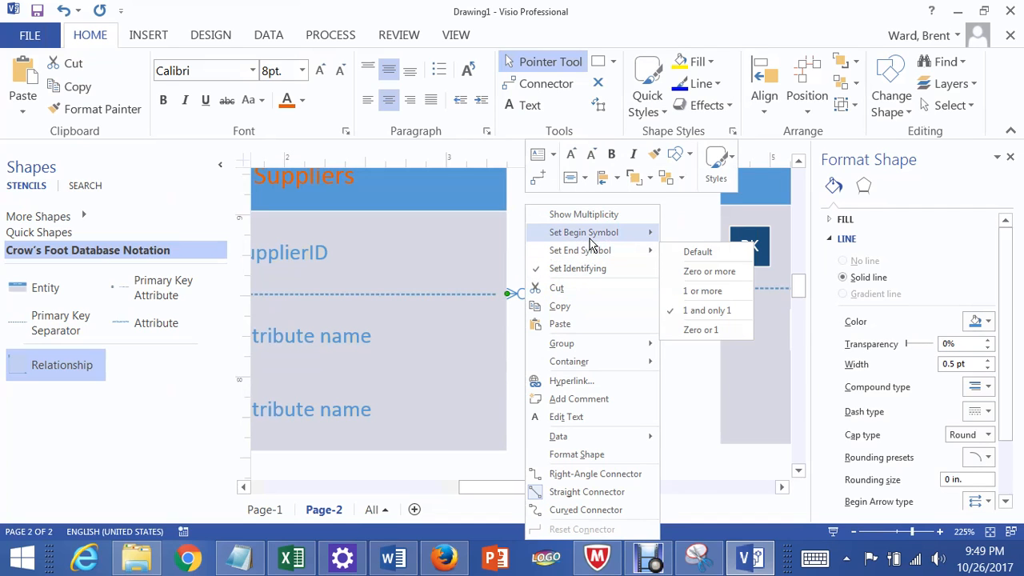
{"action": "mouse_move", "coordinate": [593, 240]}
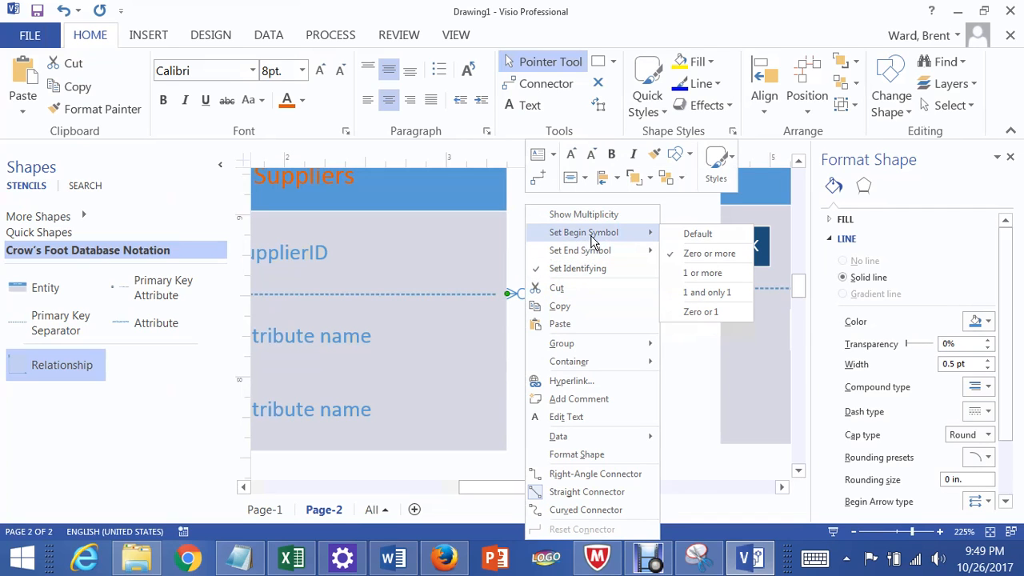
{"action": "left_click", "coordinate": [720, 293]}
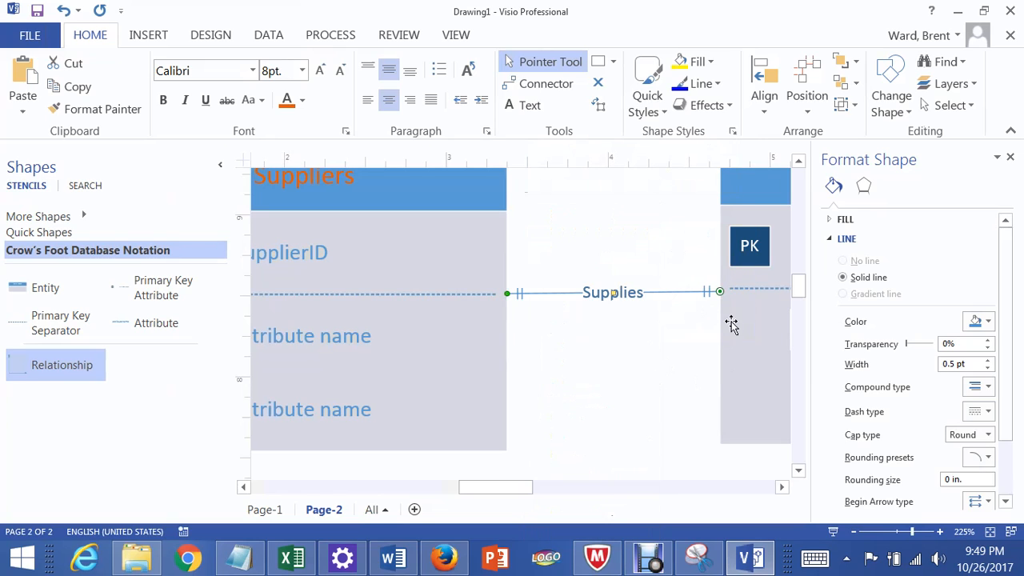
Nudge the Supplies relationship line level and set its end symbol at the Products entity to Zero or more
{"action": "left_click_drag", "start_coordinate": [719, 291], "coordinate": [717, 300]}
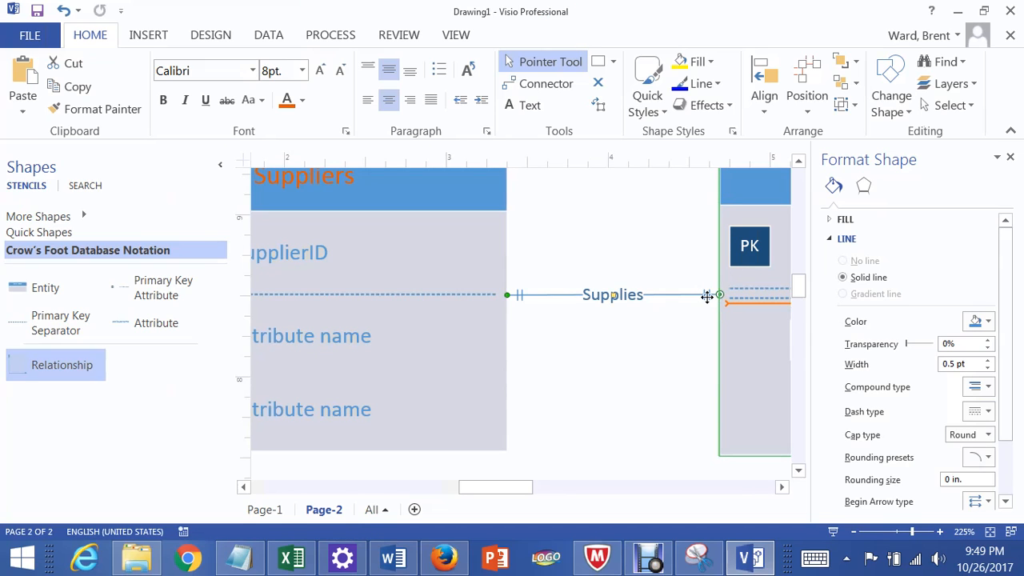
{"action": "right_click", "coordinate": [702, 296]}
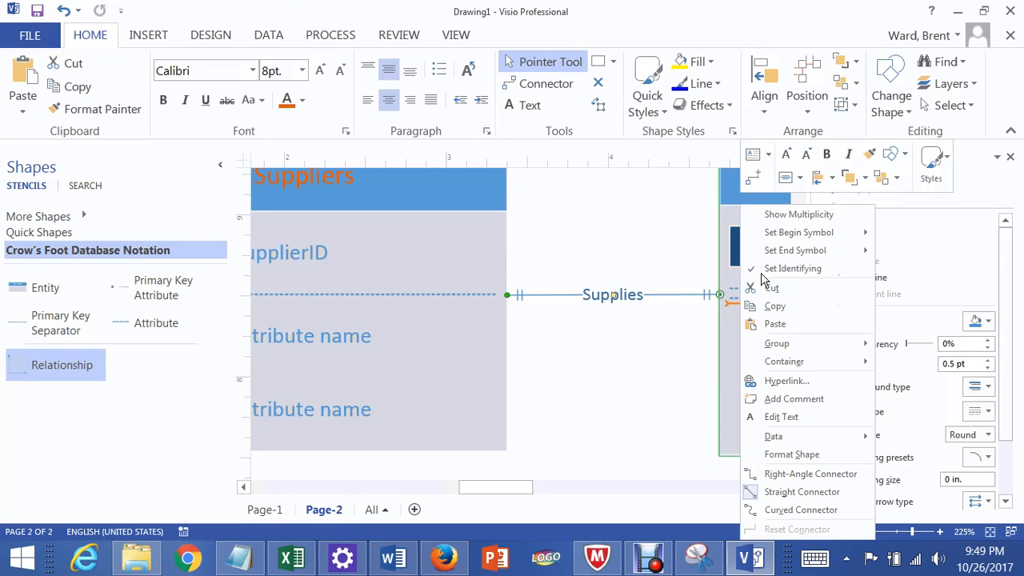
{"action": "mouse_move", "coordinate": [774, 259]}
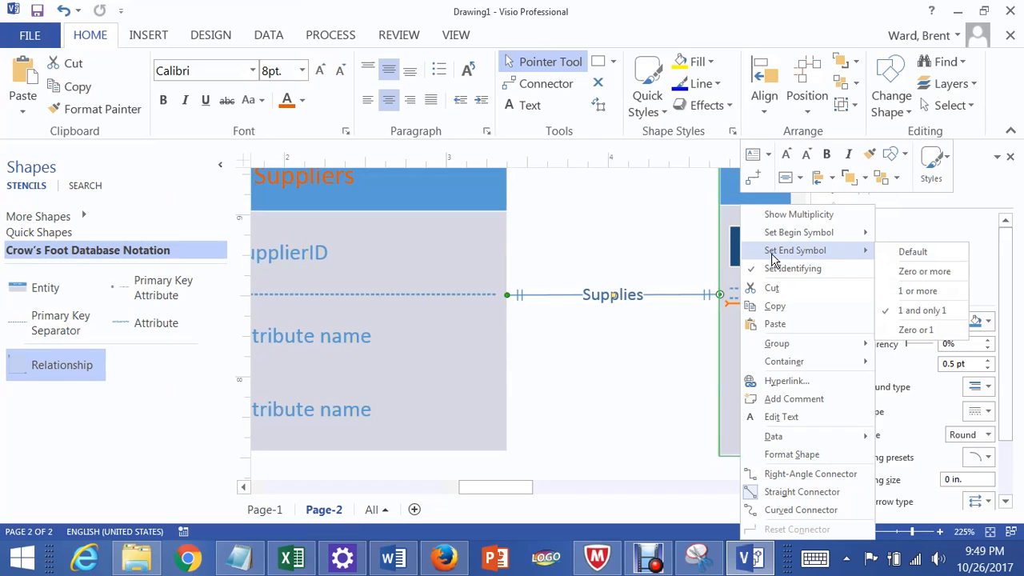
{"action": "left_click", "coordinate": [920, 275]}
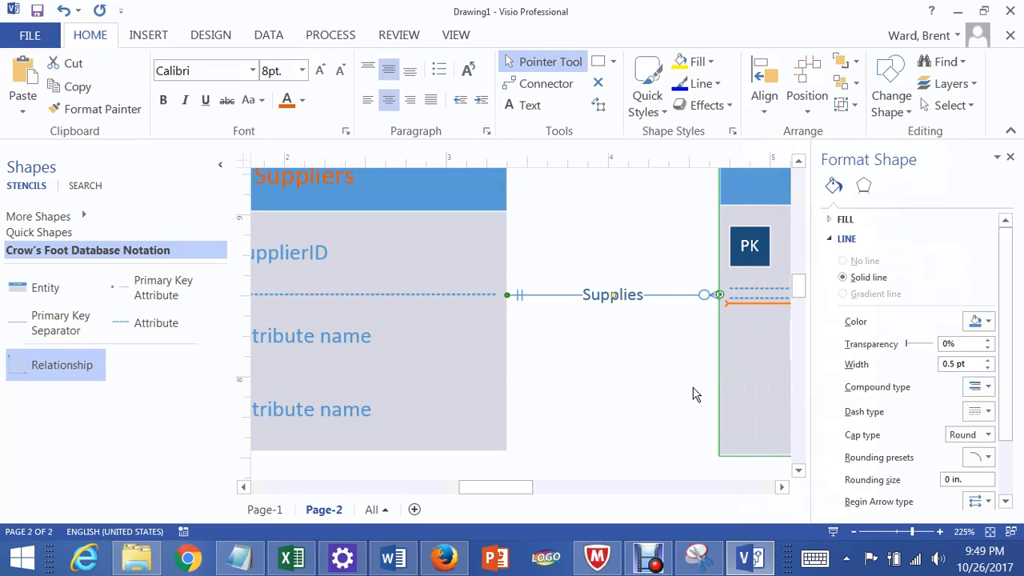
Increase the Supplies relationship line's width to 1.5 pt
{"action": "left_click", "coordinate": [658, 296]}
{"action": "left_click", "coordinate": [988, 361]}
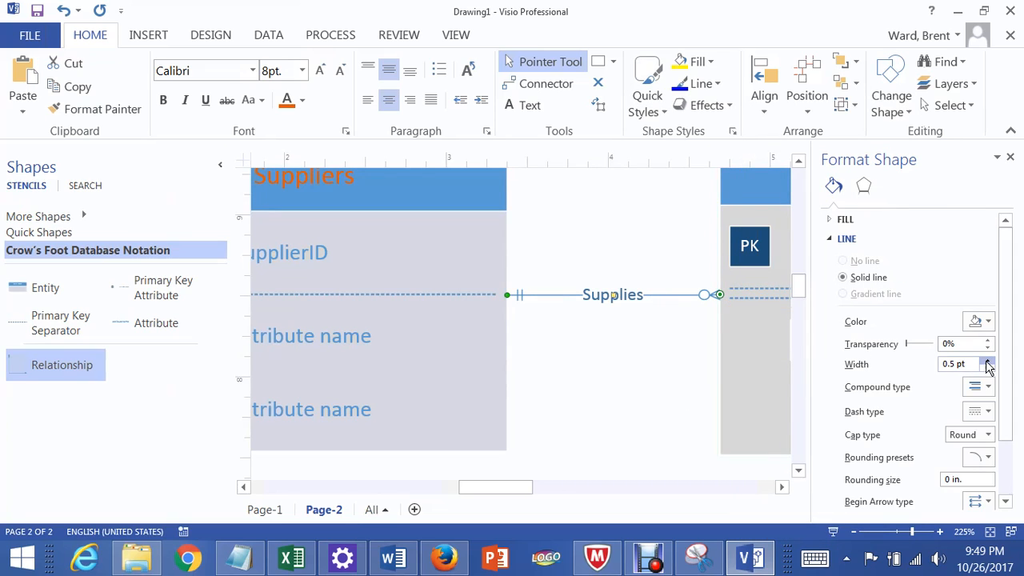
{"action": "left_click", "coordinate": [988, 361]}
{"action": "left_click", "coordinate": [988, 361]}
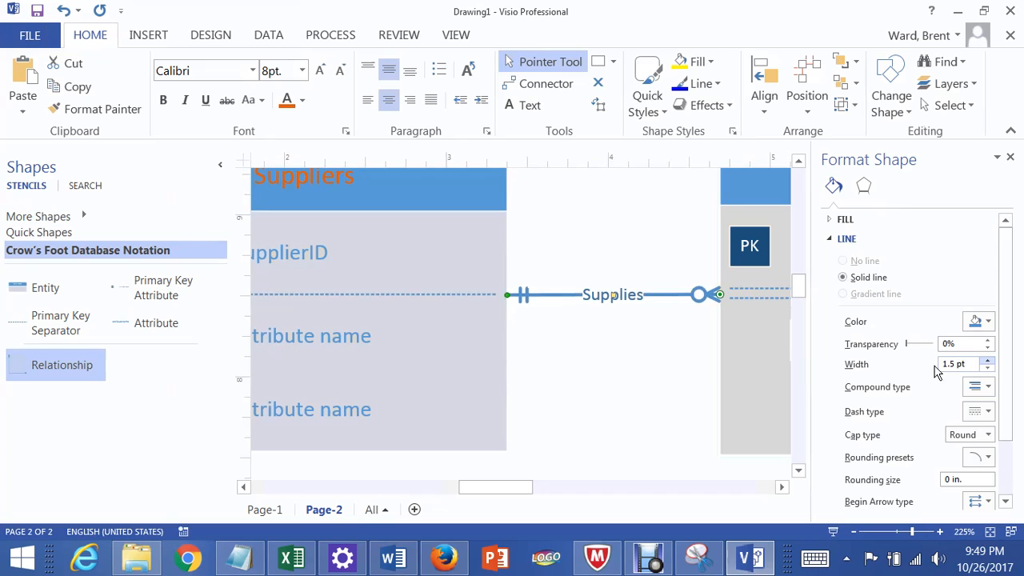
{"action": "key", "text": "Escape"}
Set the font size of the relationship's Supplies label to 14 pt
{"action": "left_click", "coordinate": [604, 298]}
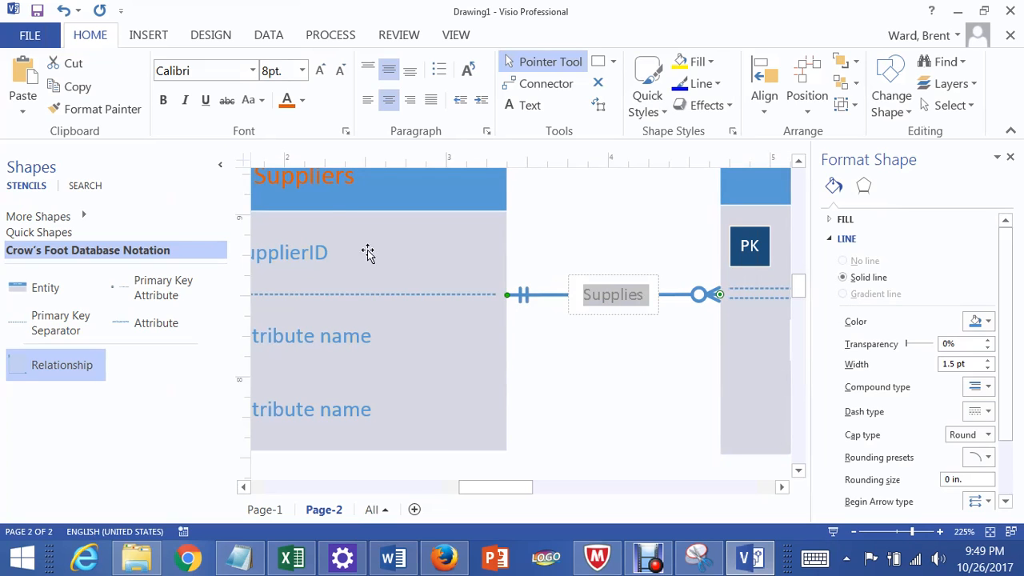
{"action": "left_click", "coordinate": [301, 70]}
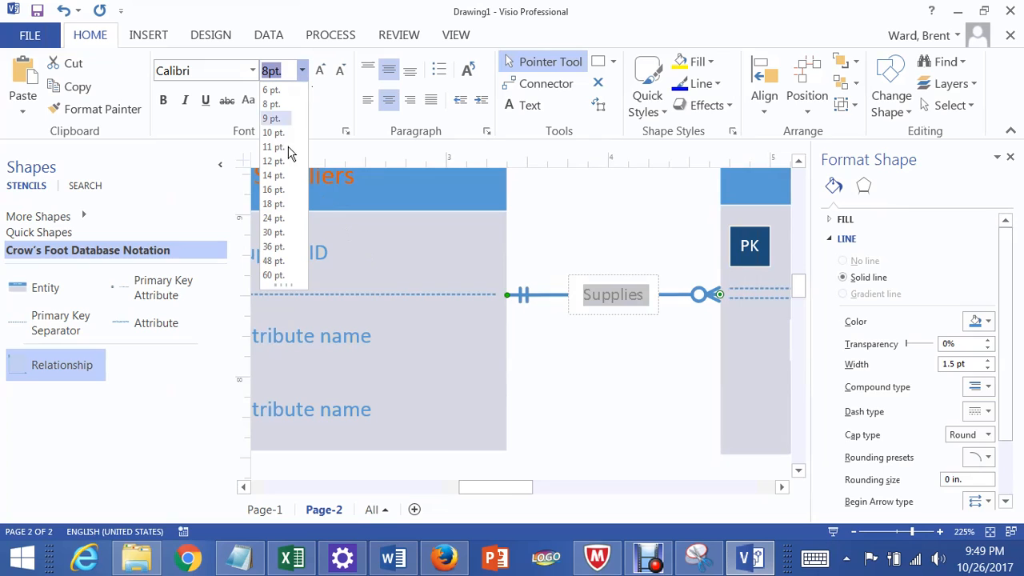
{"action": "left_click", "coordinate": [280, 177]}
{"action": "left_click", "coordinate": [644, 464]}
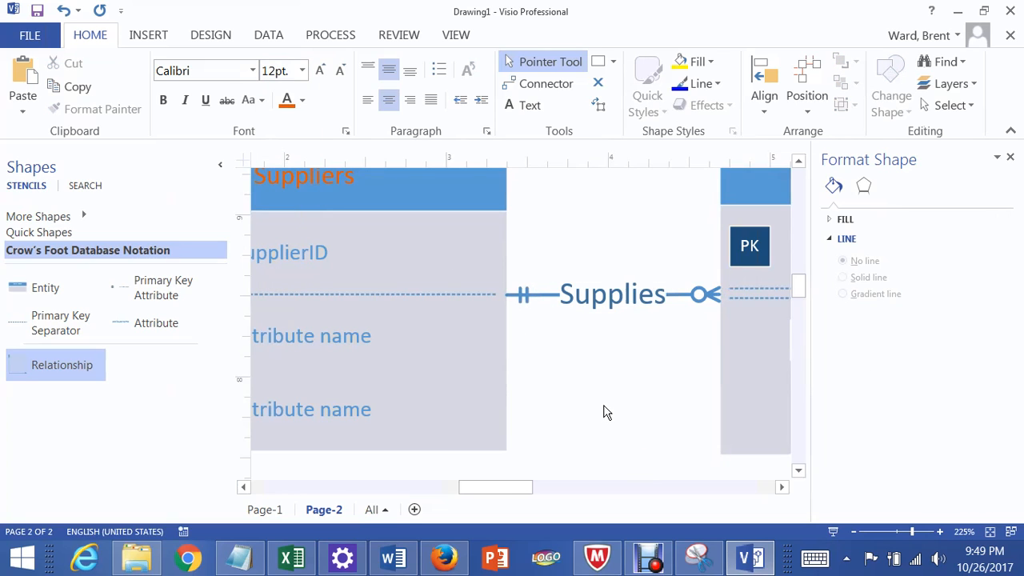
{"action": "left_click", "coordinate": [854, 532]}
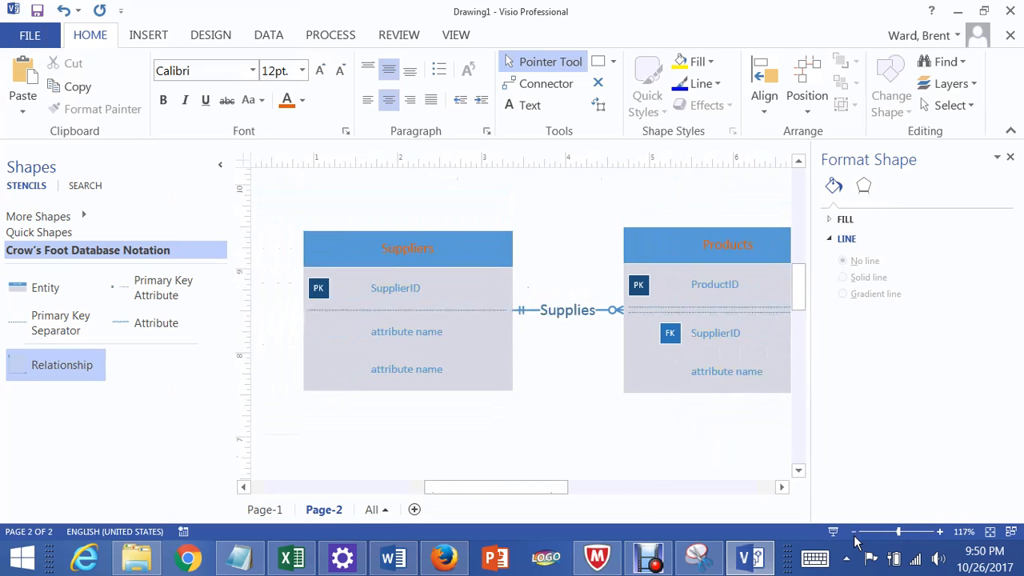
{"action": "left_click", "coordinate": [854, 532]}
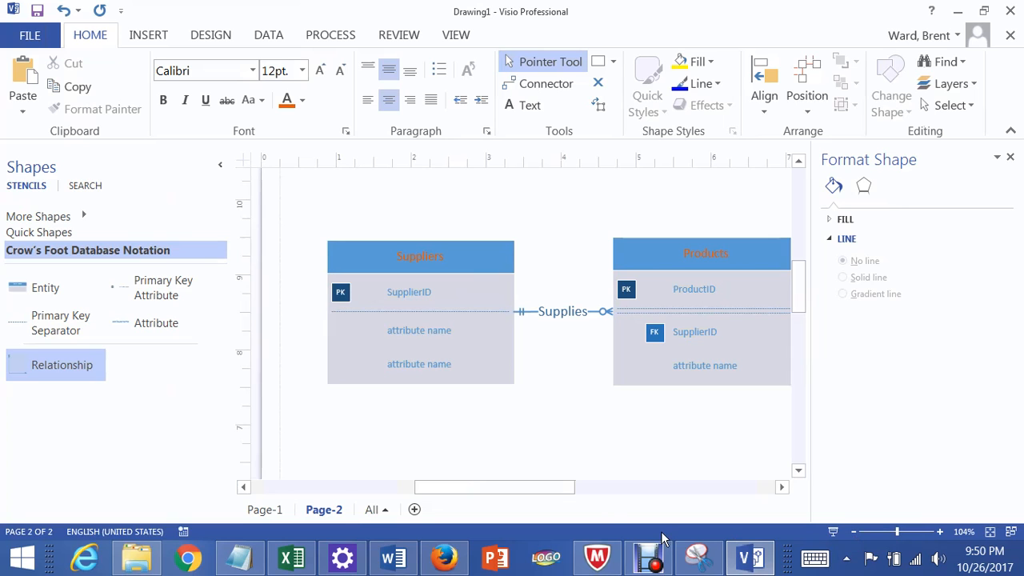
{"action": "mouse_move", "coordinate": [549, 488]}
{"action": "left_mouse_down"}
{"action": "mouse_move", "coordinate": [573, 489]}
{"action": "mouse_move", "coordinate": [561, 490]}
{"action": "left_mouse_up"}
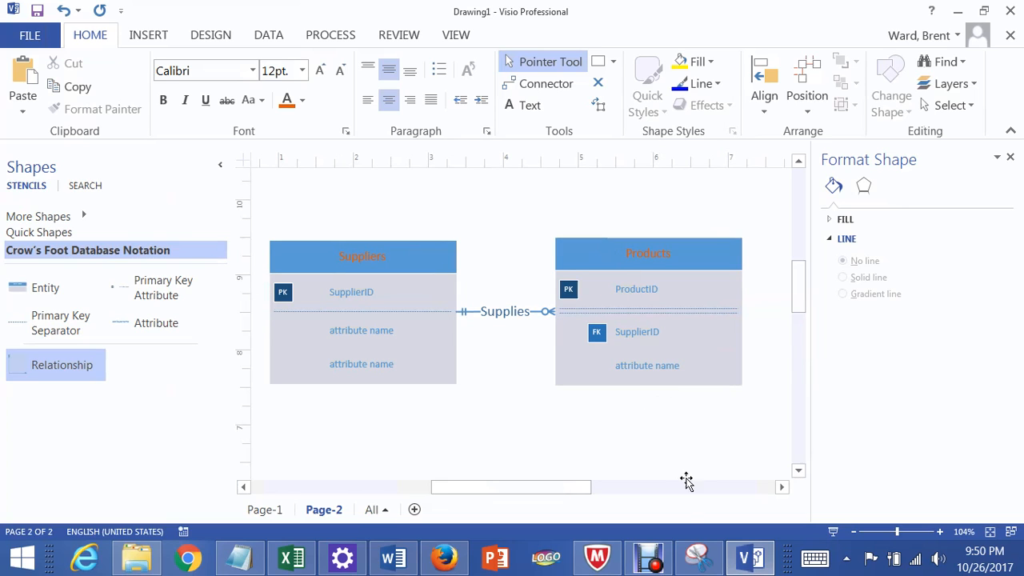
{"action": "left_click", "coordinate": [648, 557]}
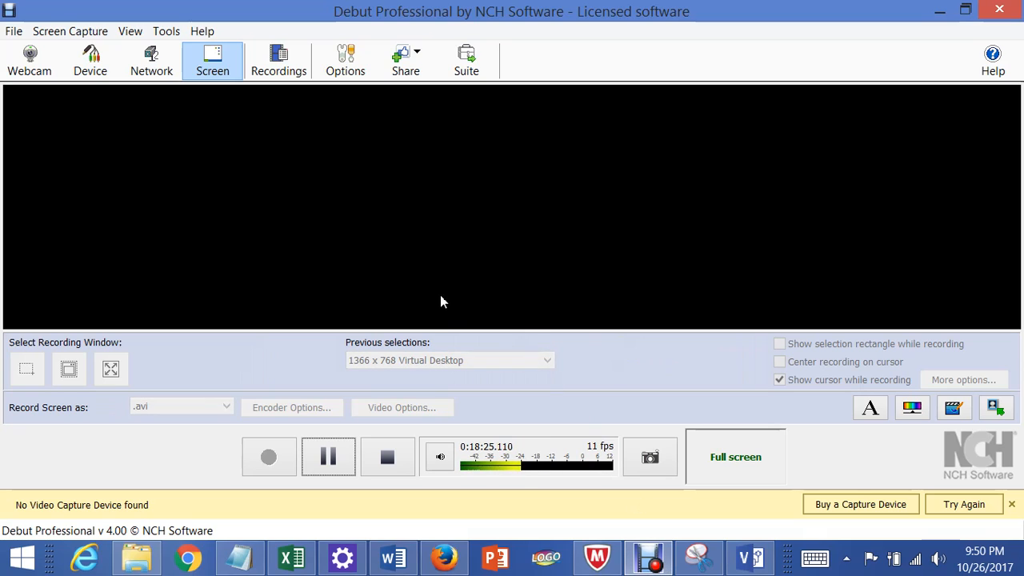